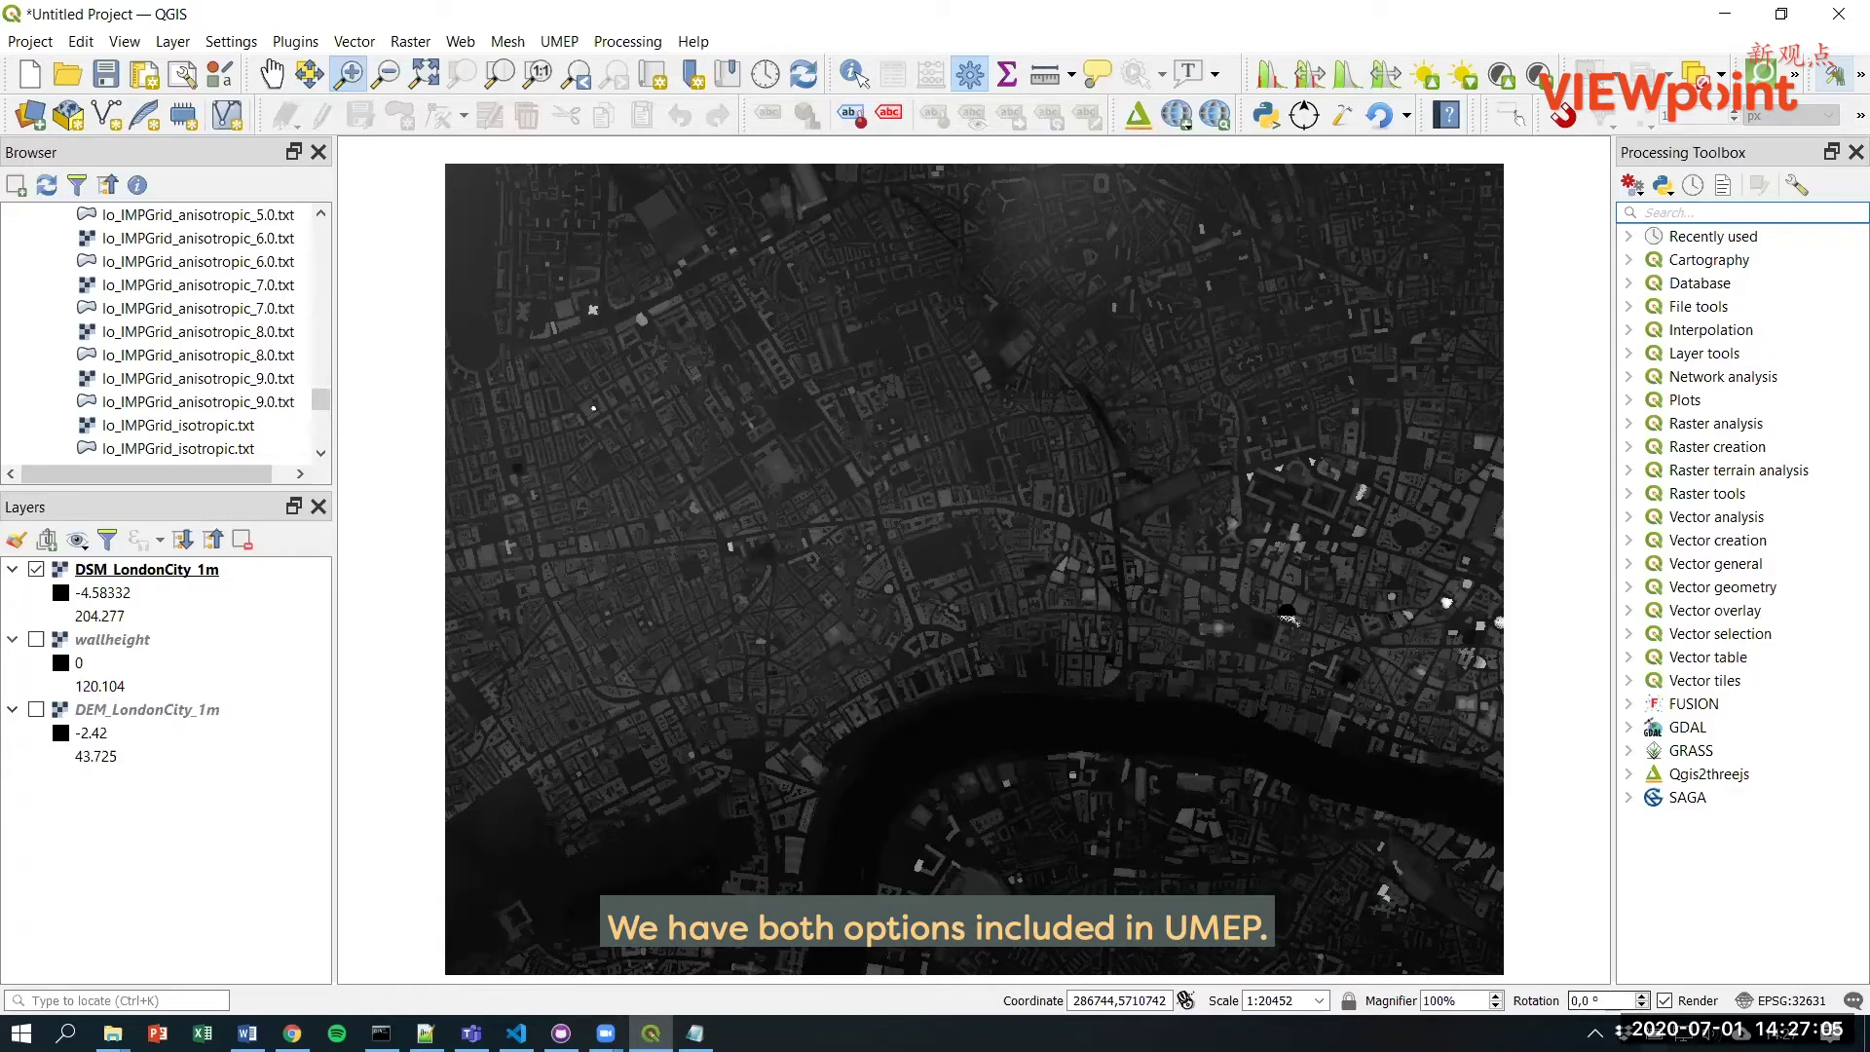
Step: Open UMEP's ERA5 download tool after glancing at the Copernicus Climate Data Store site
left_click(560, 42)
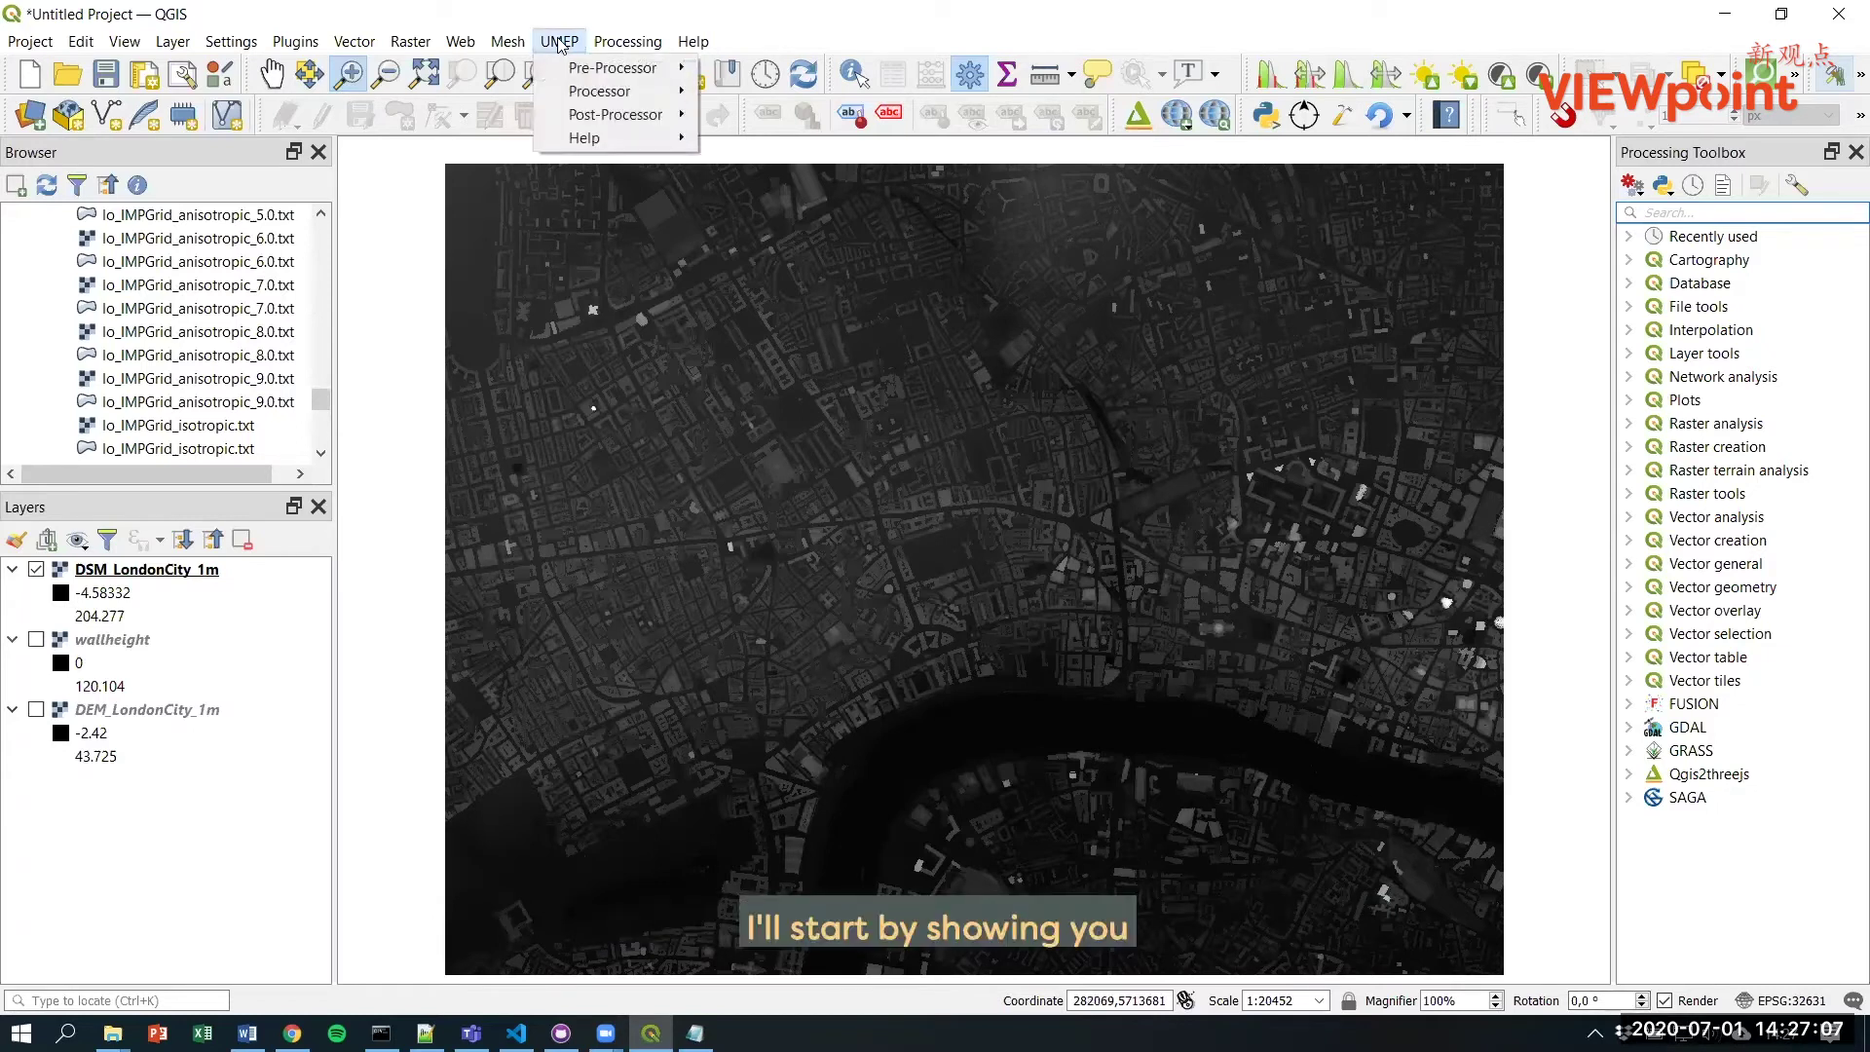
mouse_move(612, 67)
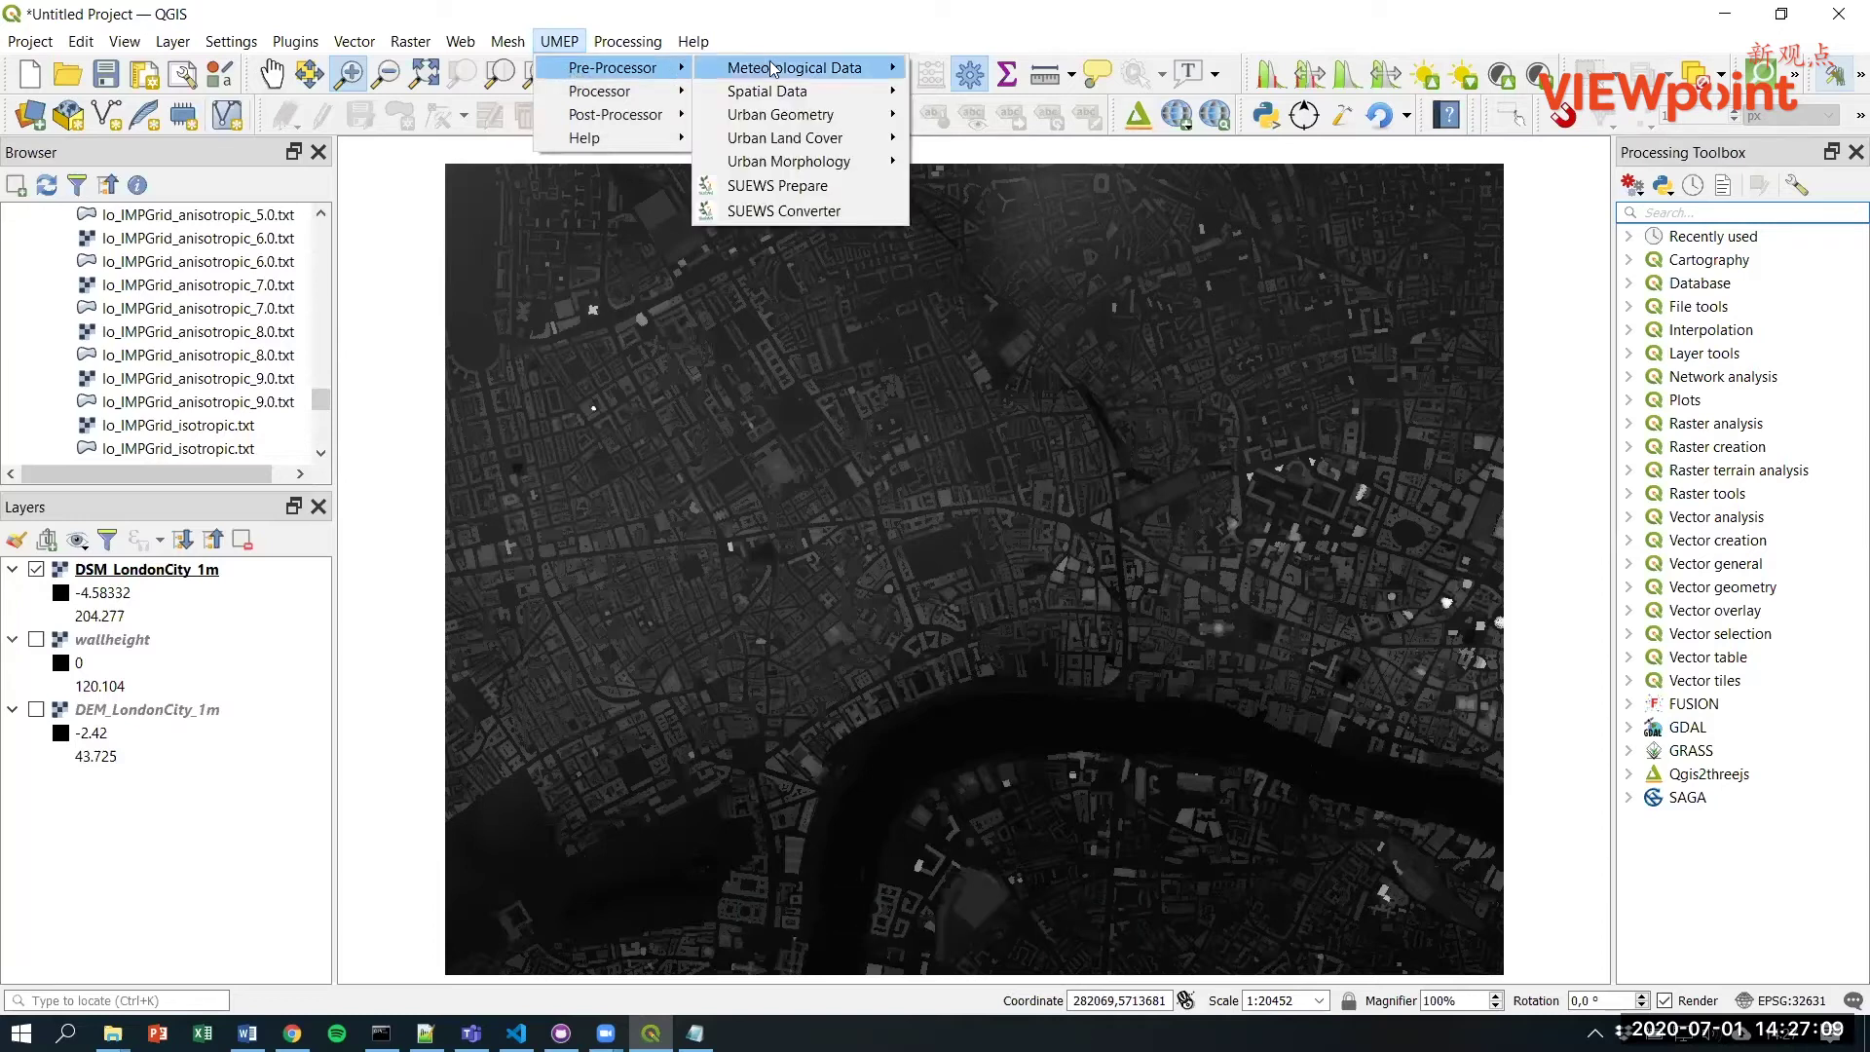
mouse_move(794, 68)
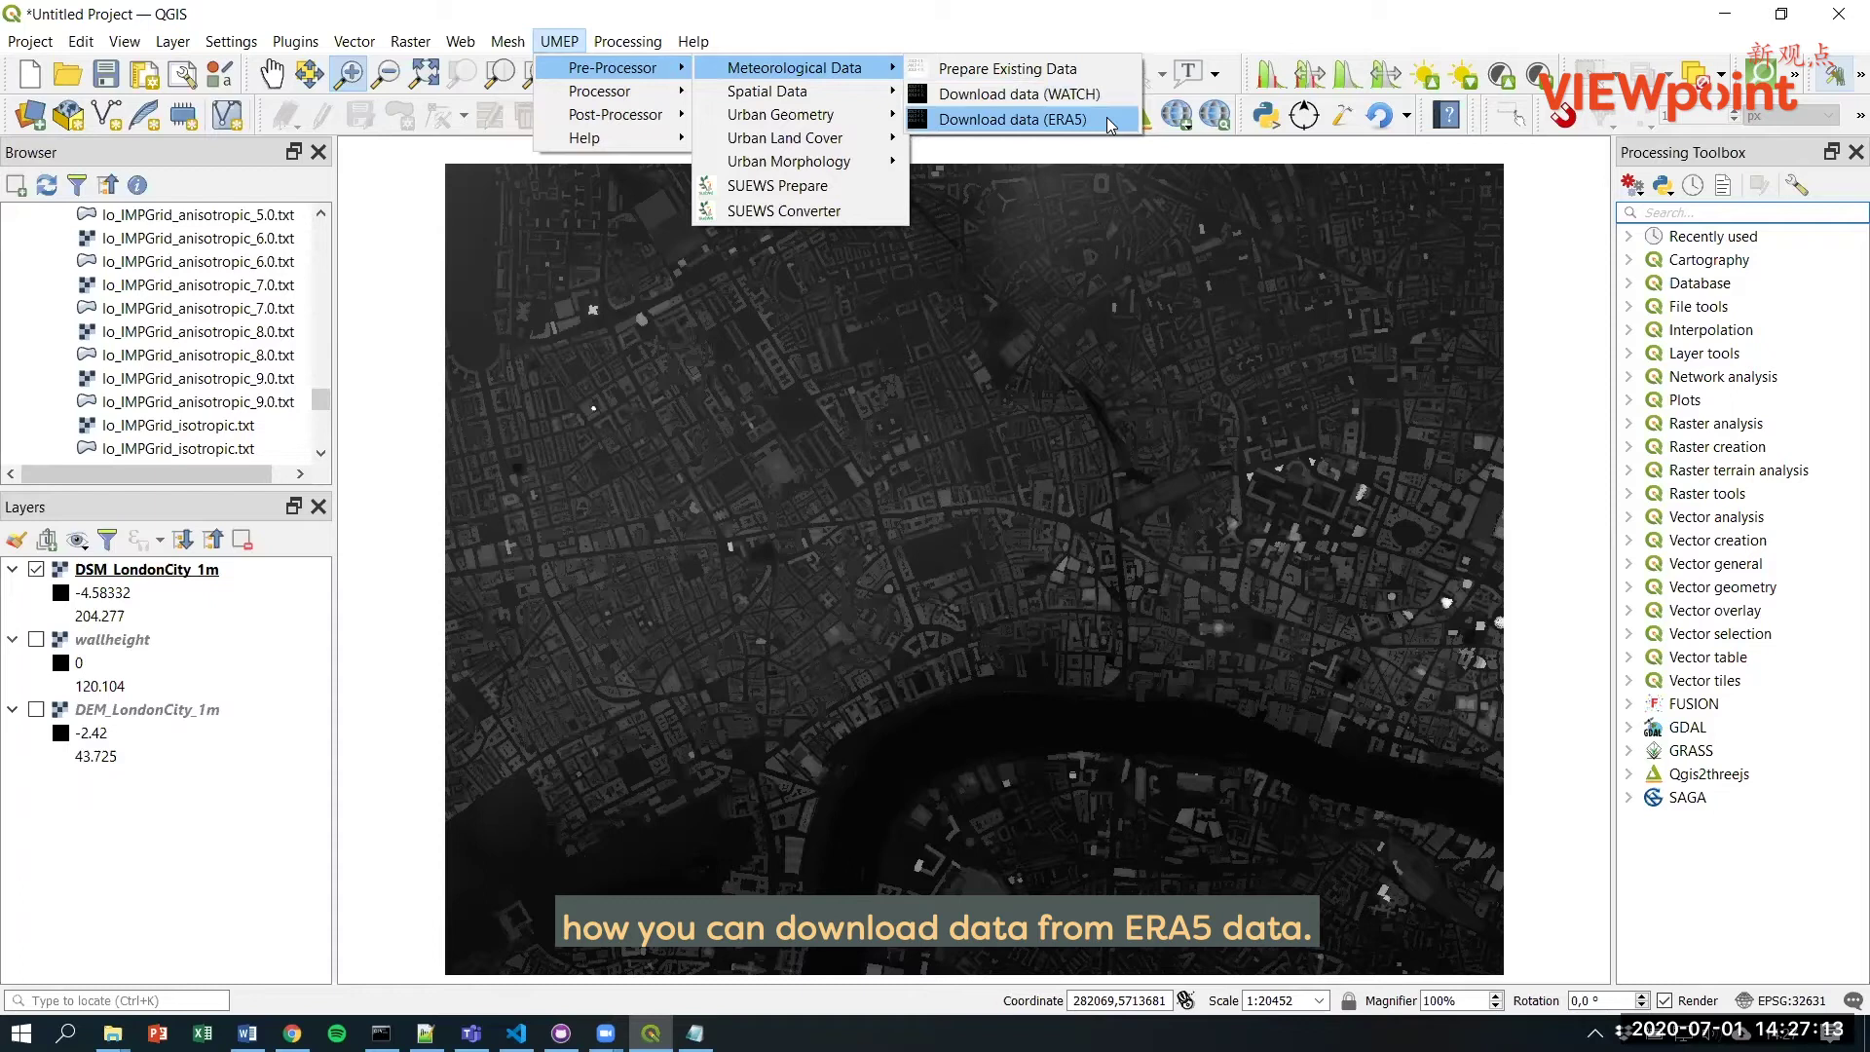
left_click(1108, 125)
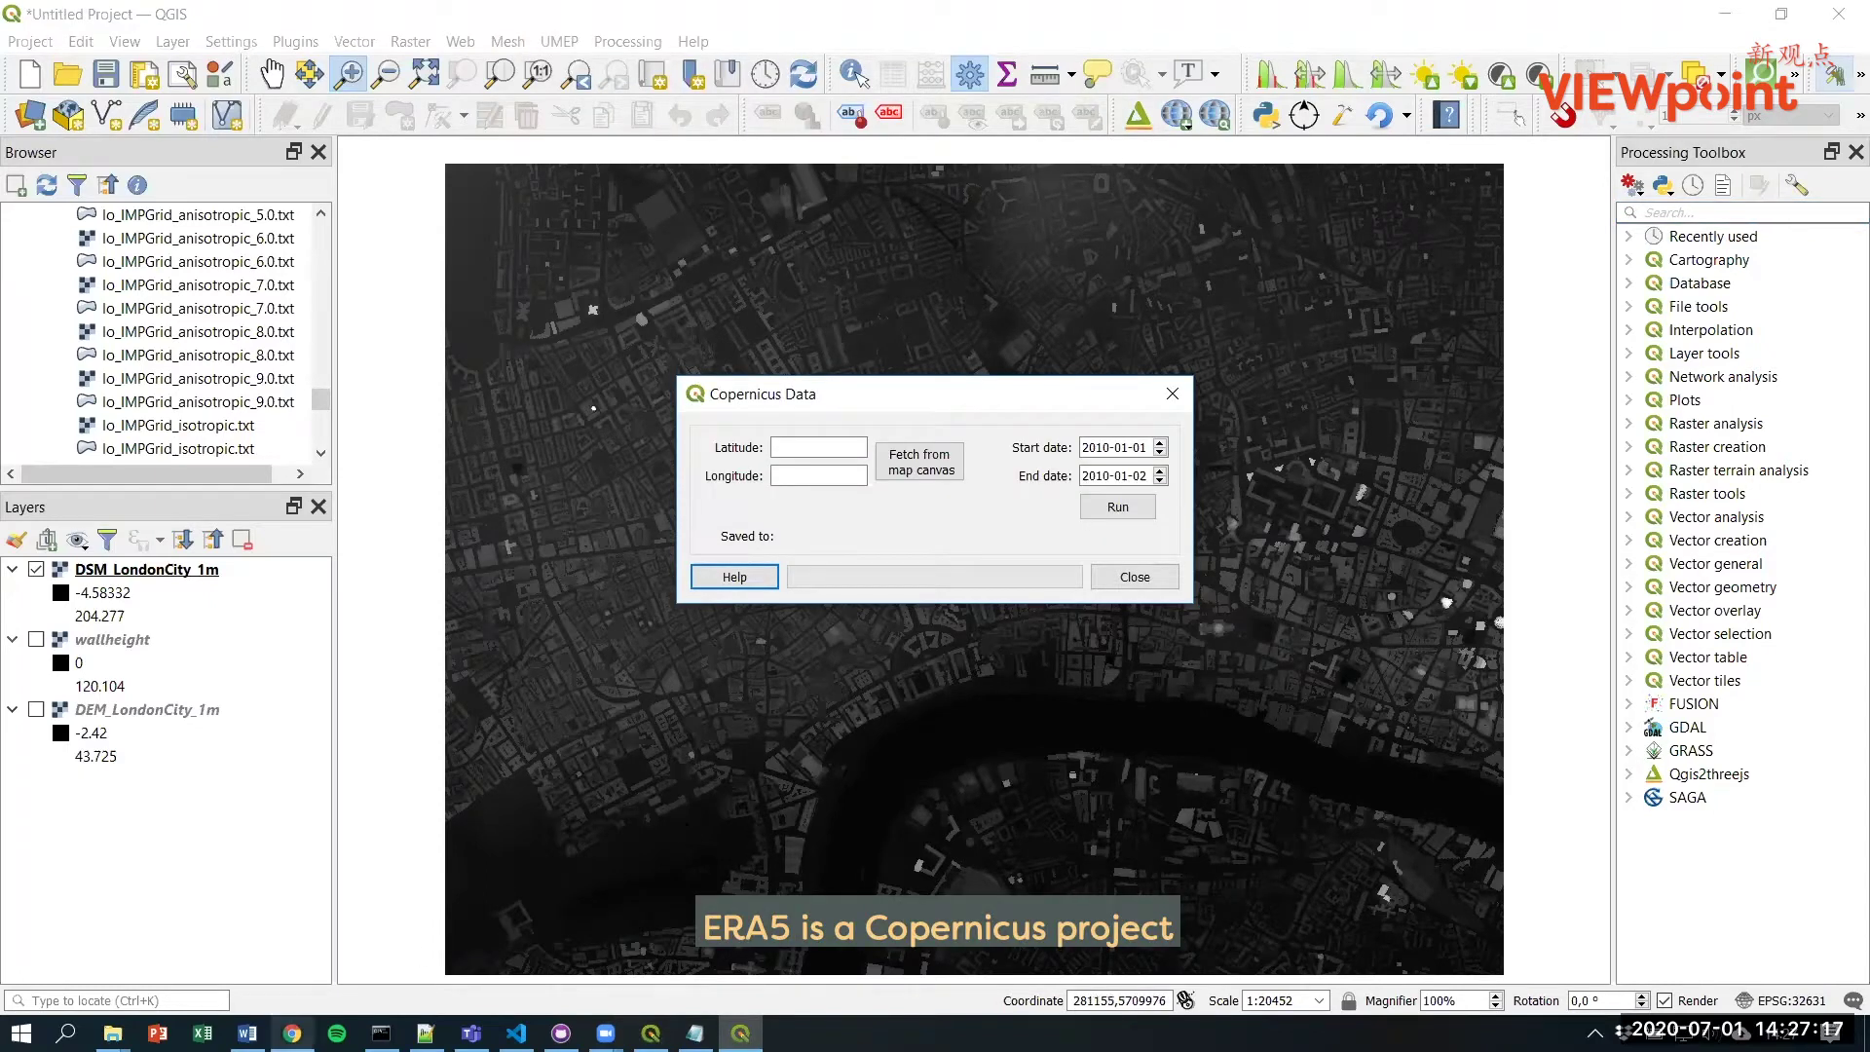
left_click(293, 1033)
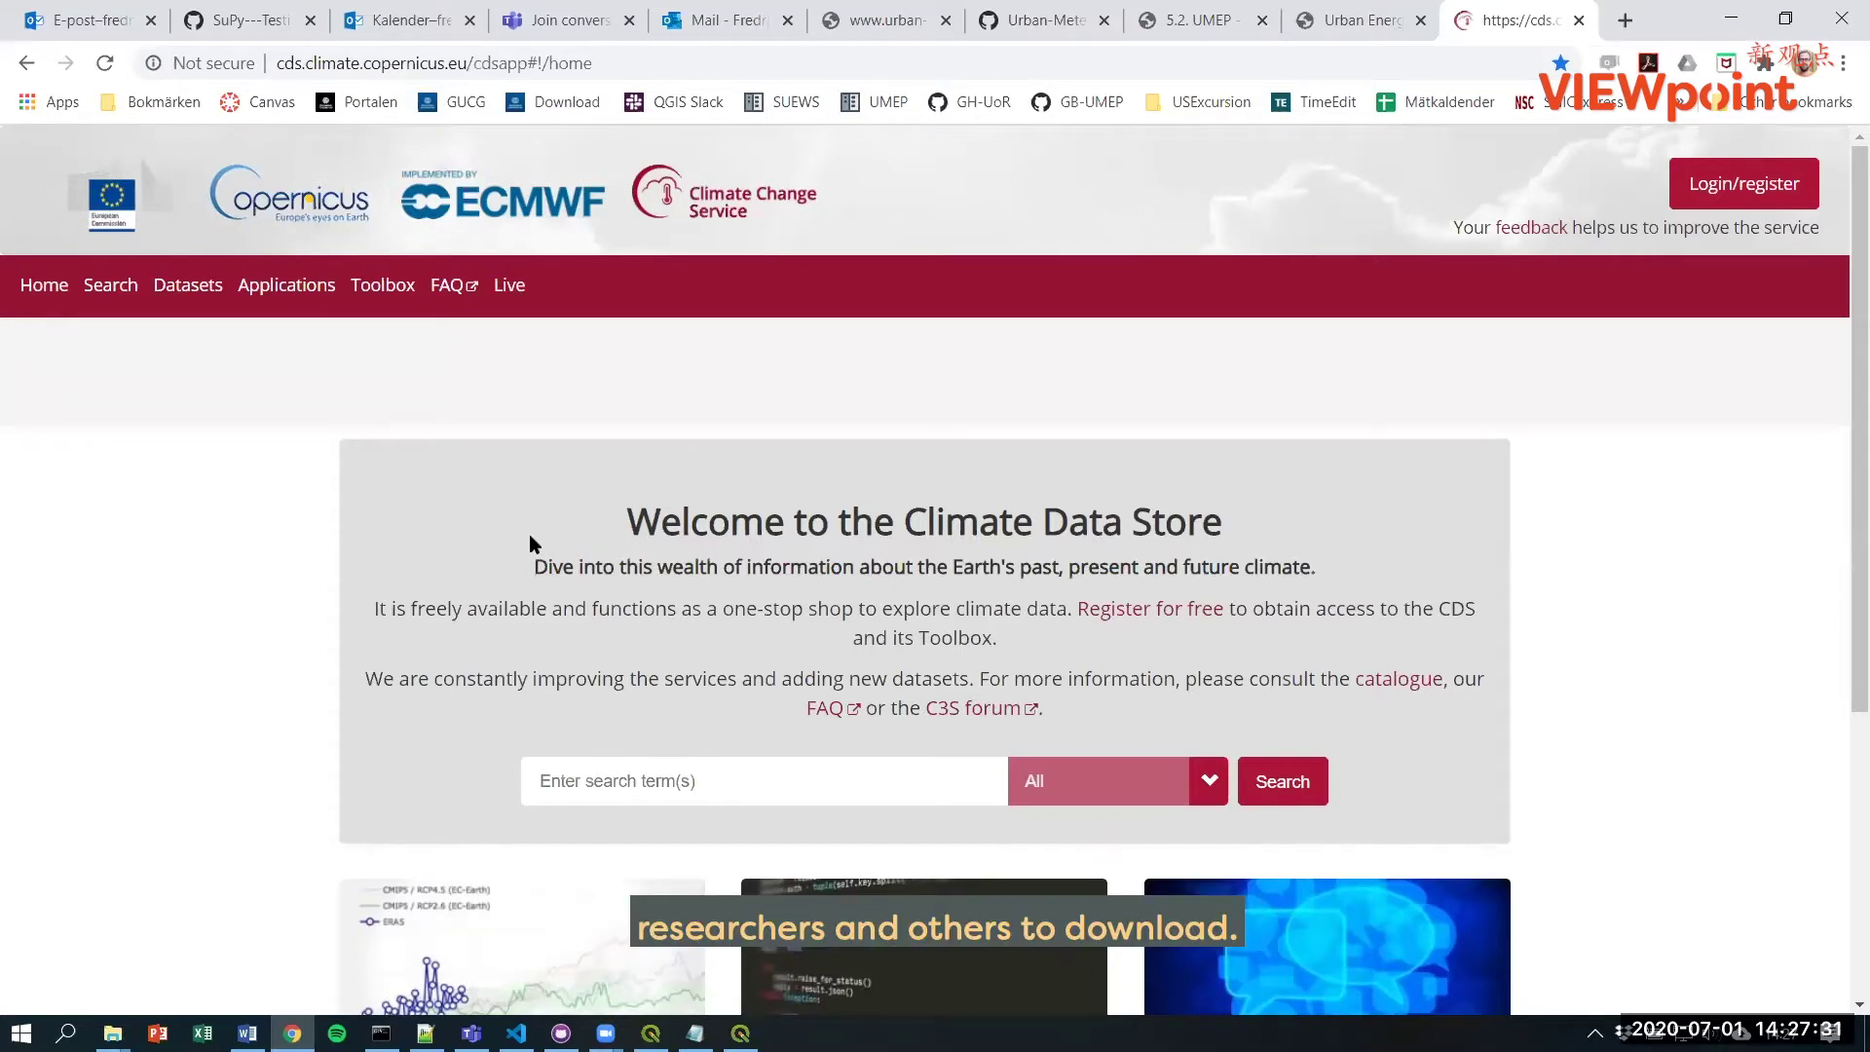
left_click(1729, 20)
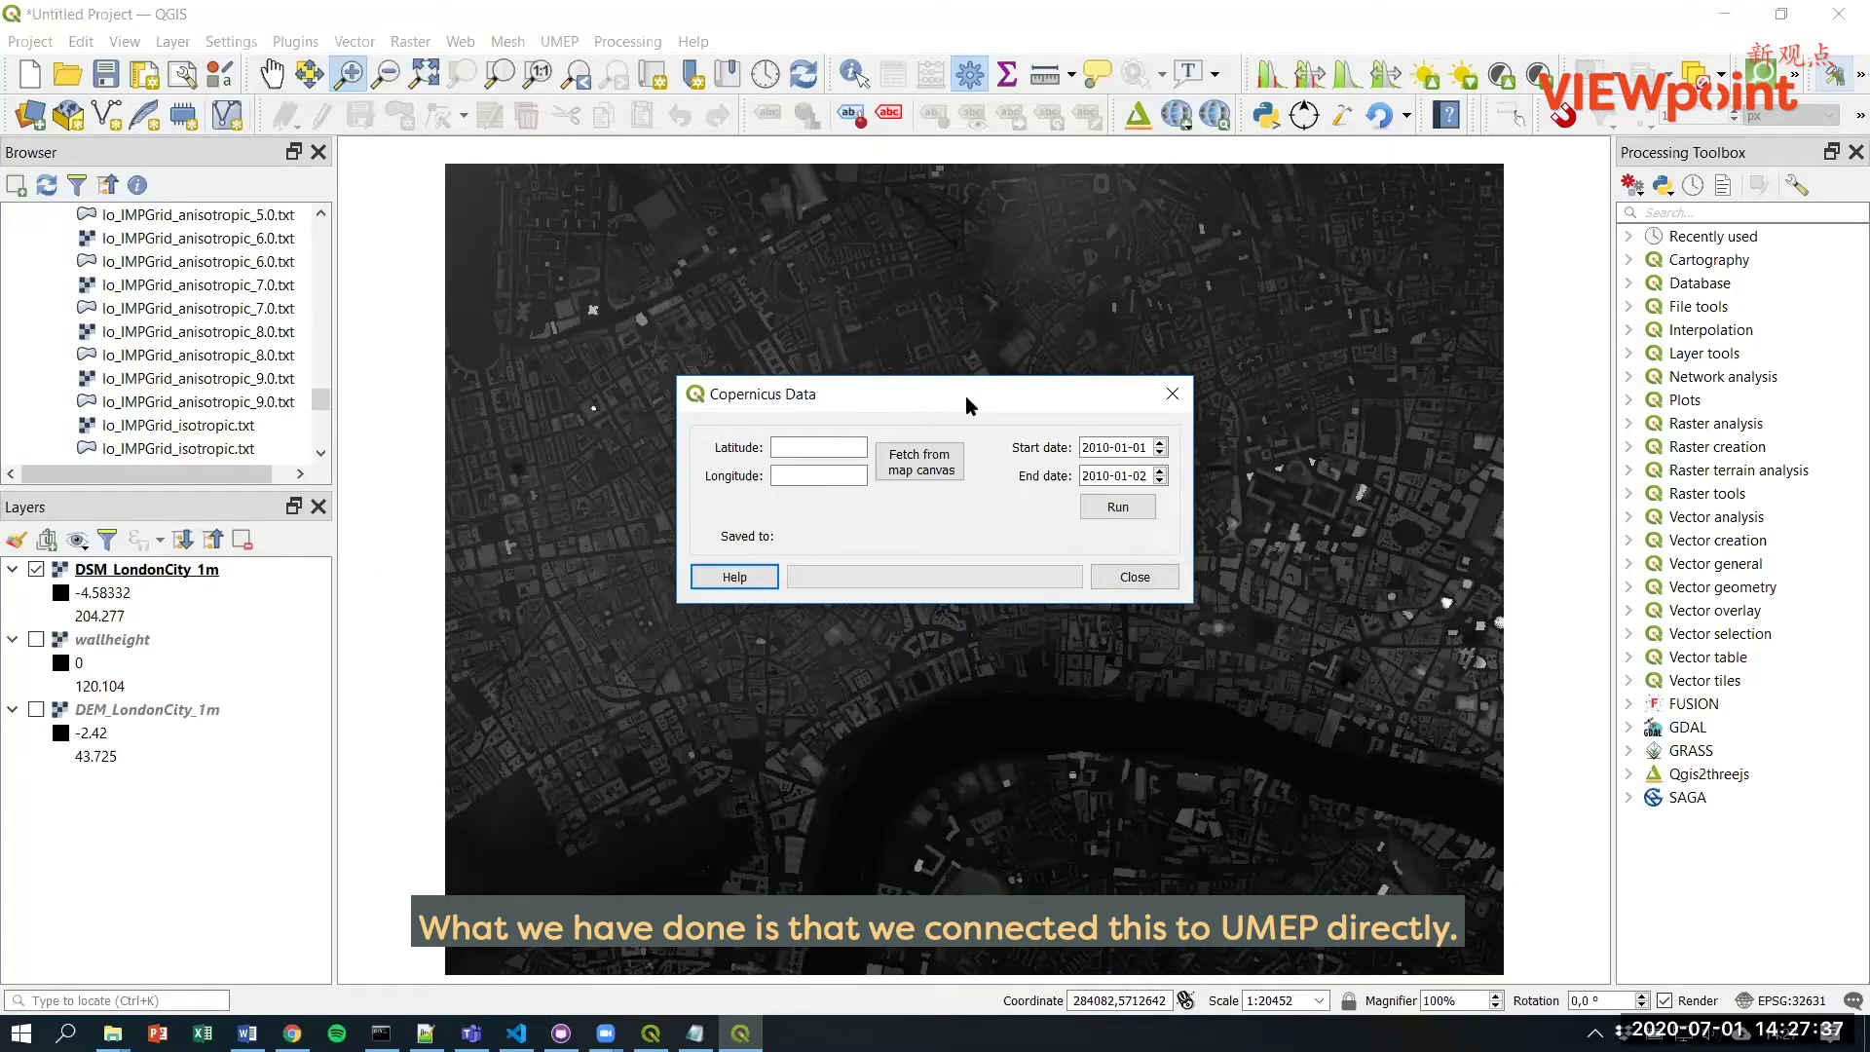
Step: Fill ERA5 latitude 51.5225 and longitude -0.1141 from a point on the London map
left_click_drag(966, 397, 980, 509)
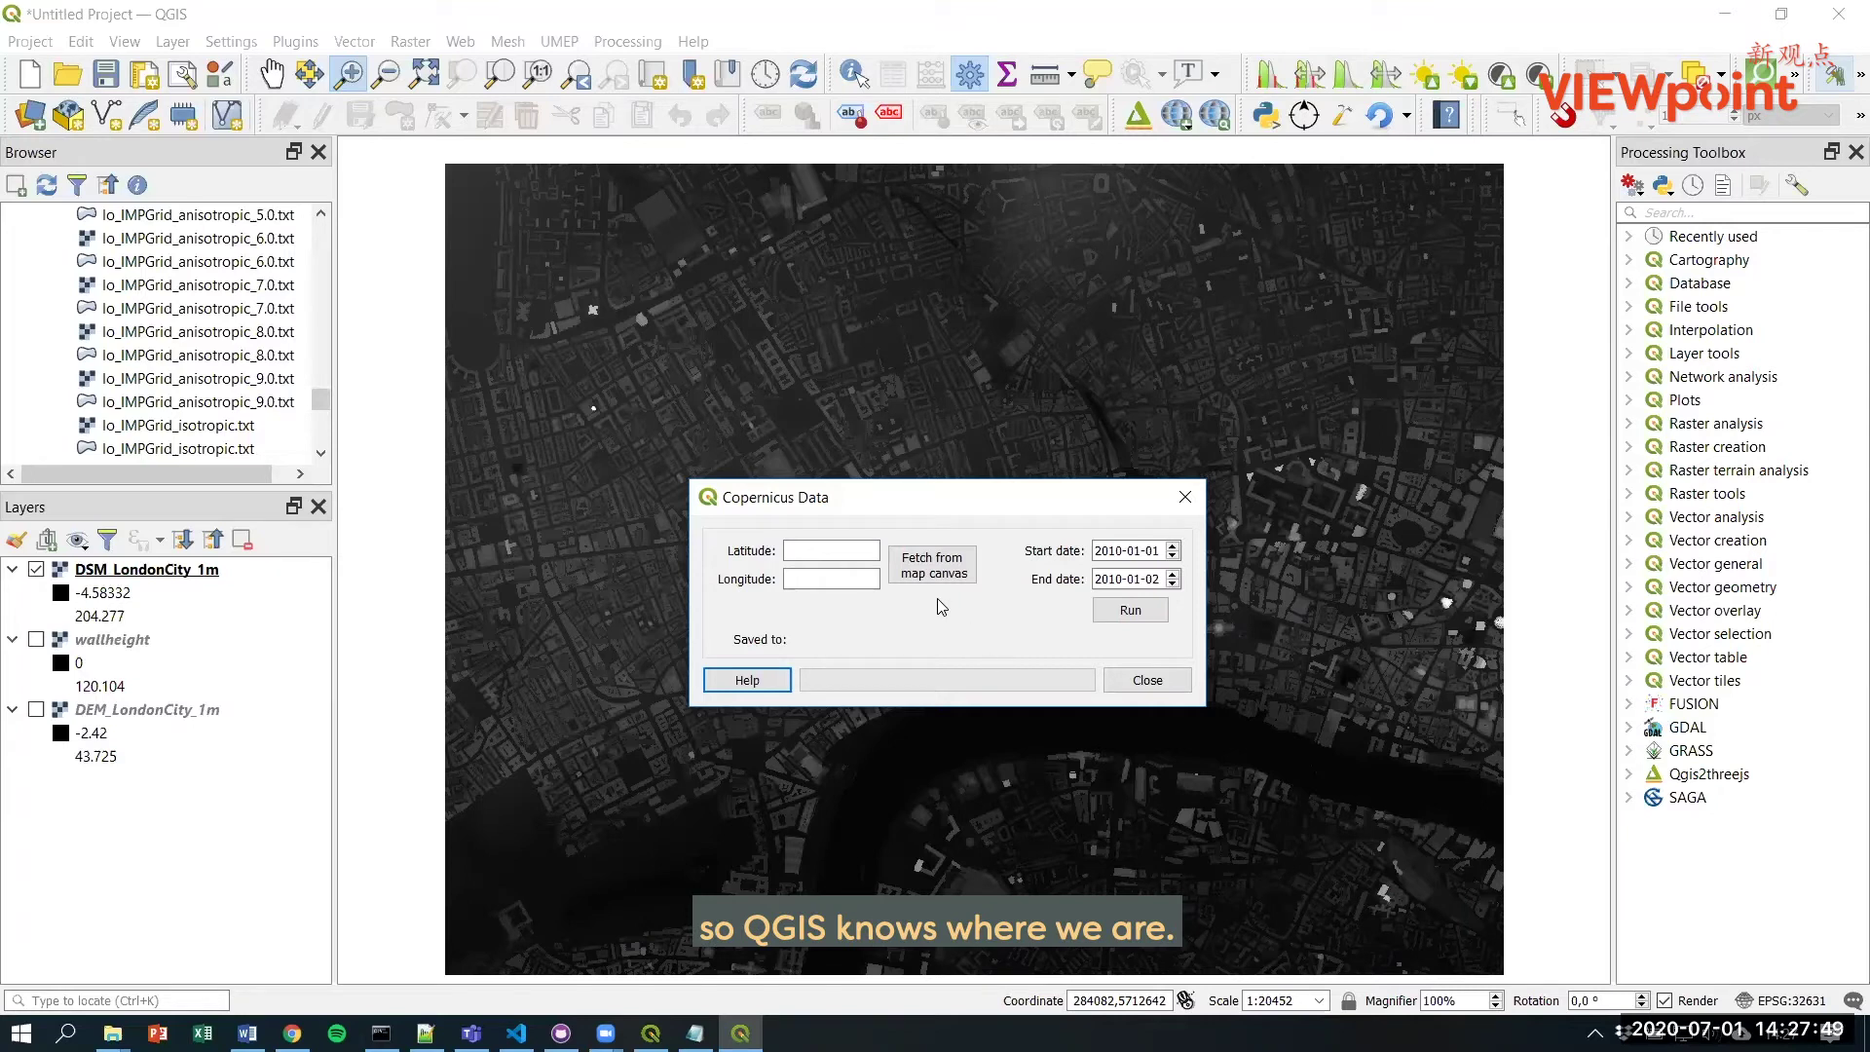
left_click(934, 569)
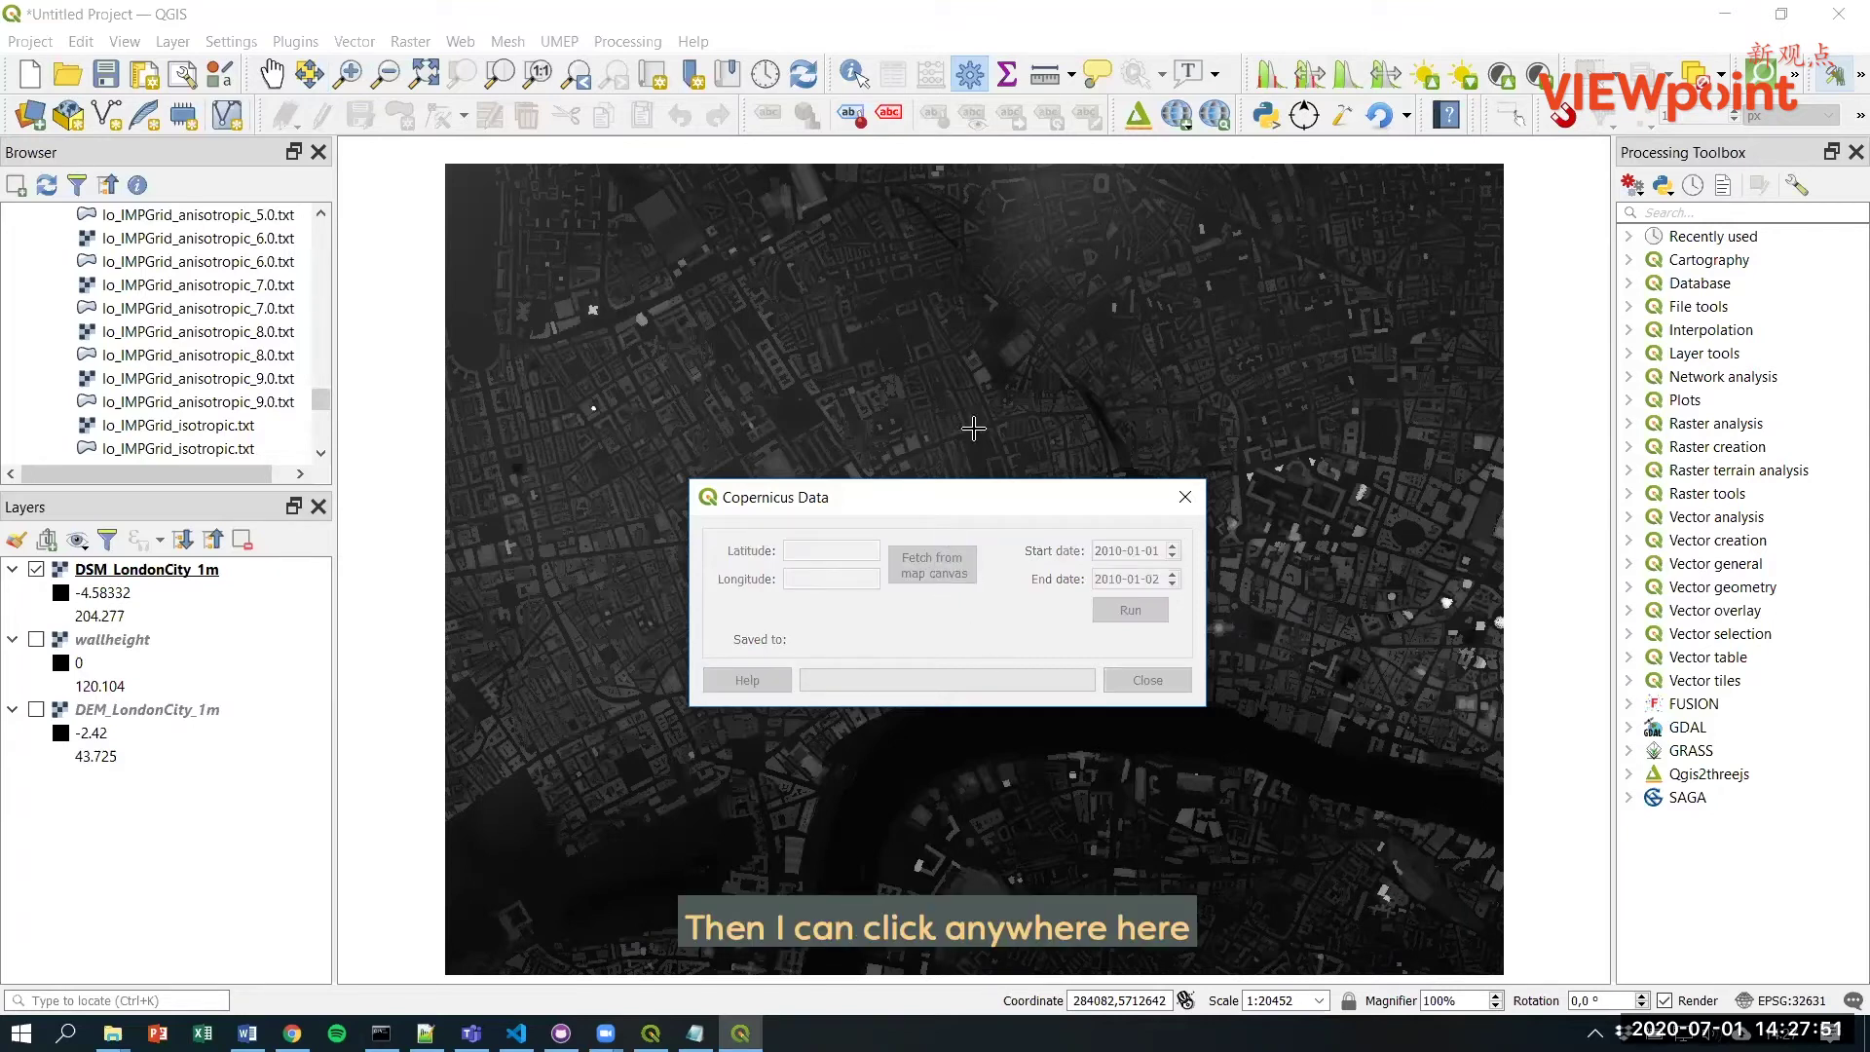
left_click(980, 396)
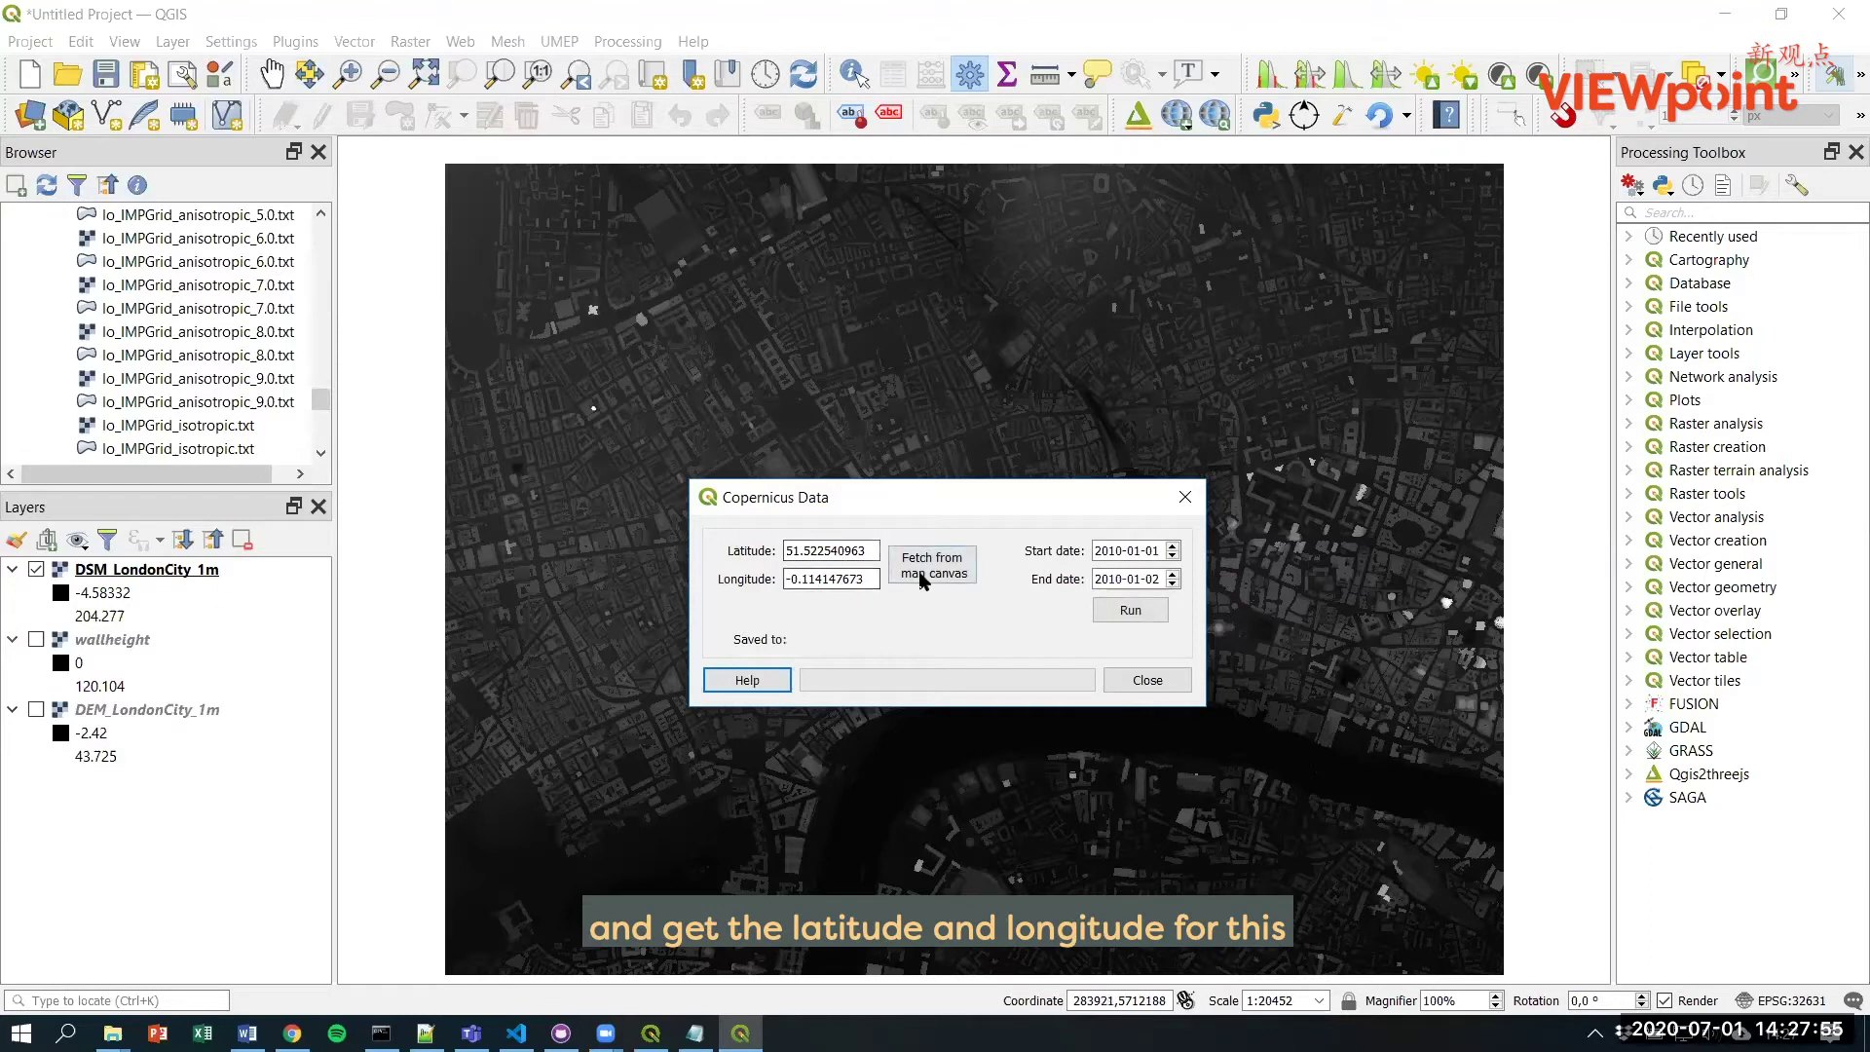
left_click_drag(1017, 520, 960, 611)
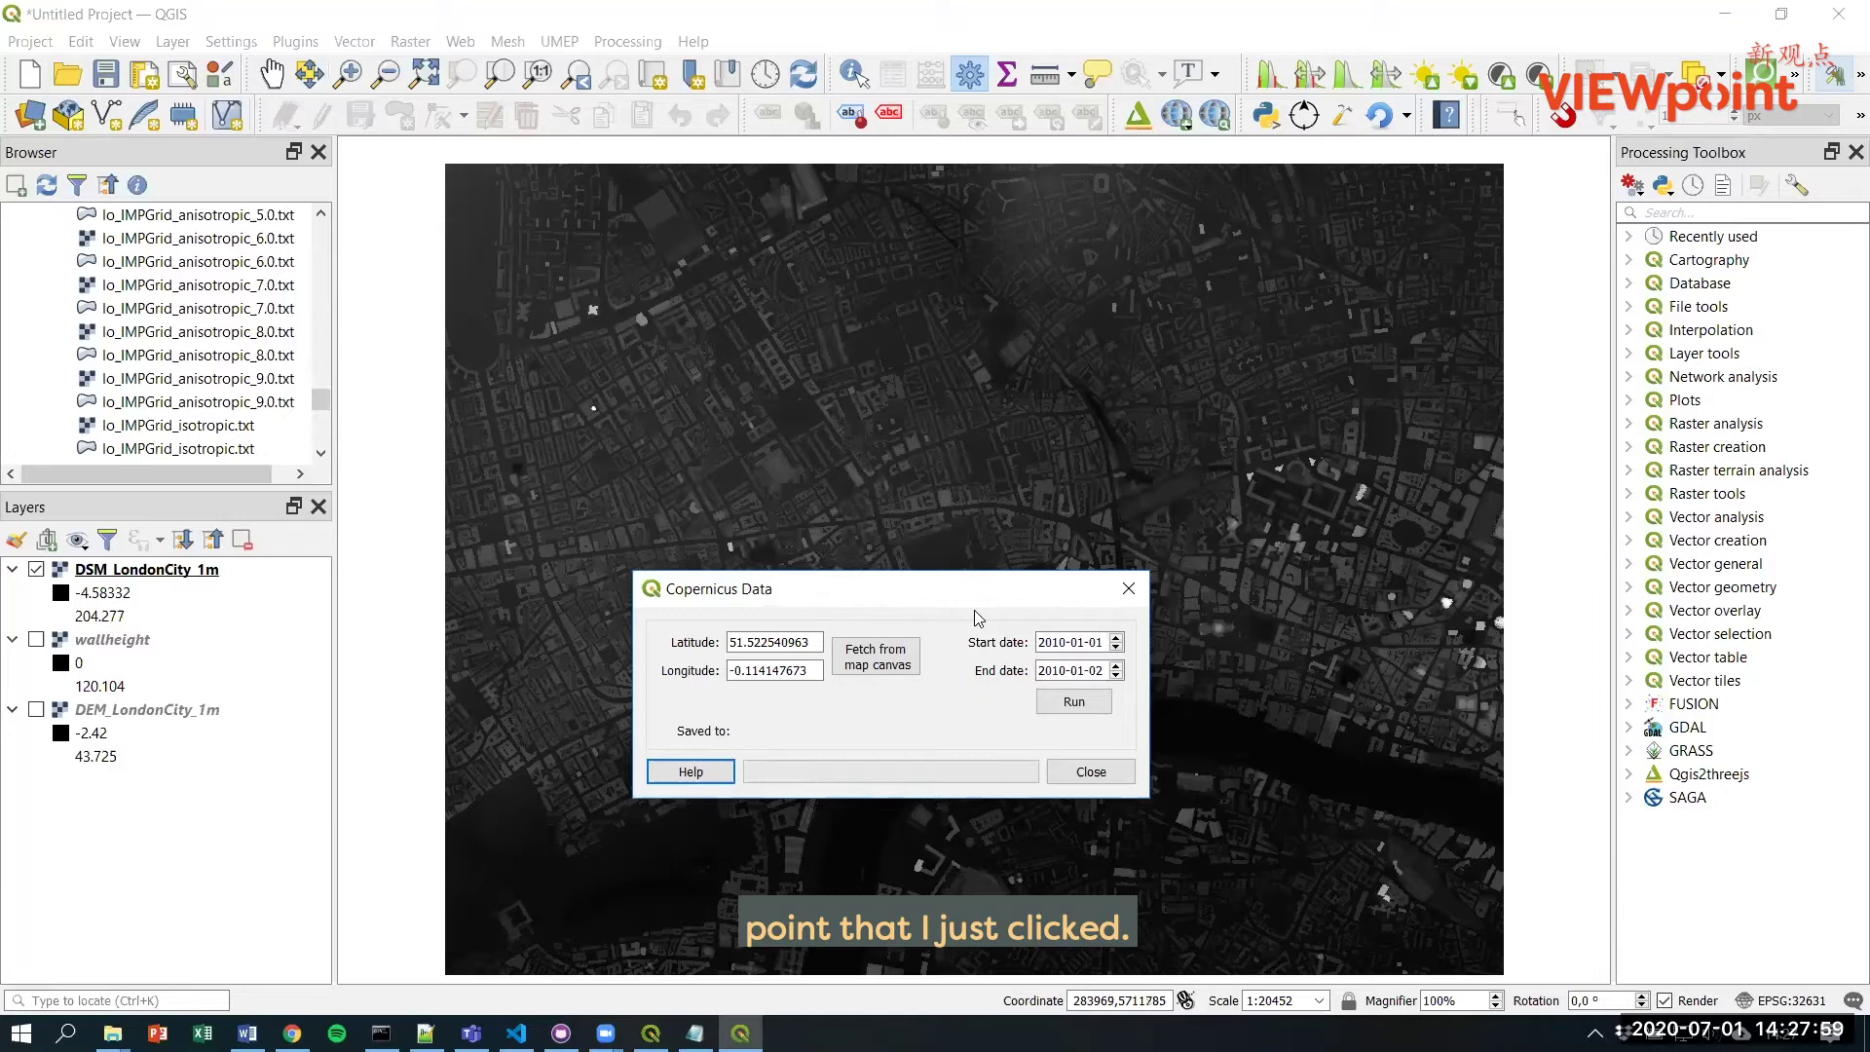
Step: Review the 2010-01-01 to 2010-01-02 dates, then close Copernicus Data without downloading
left_click(1055, 642)
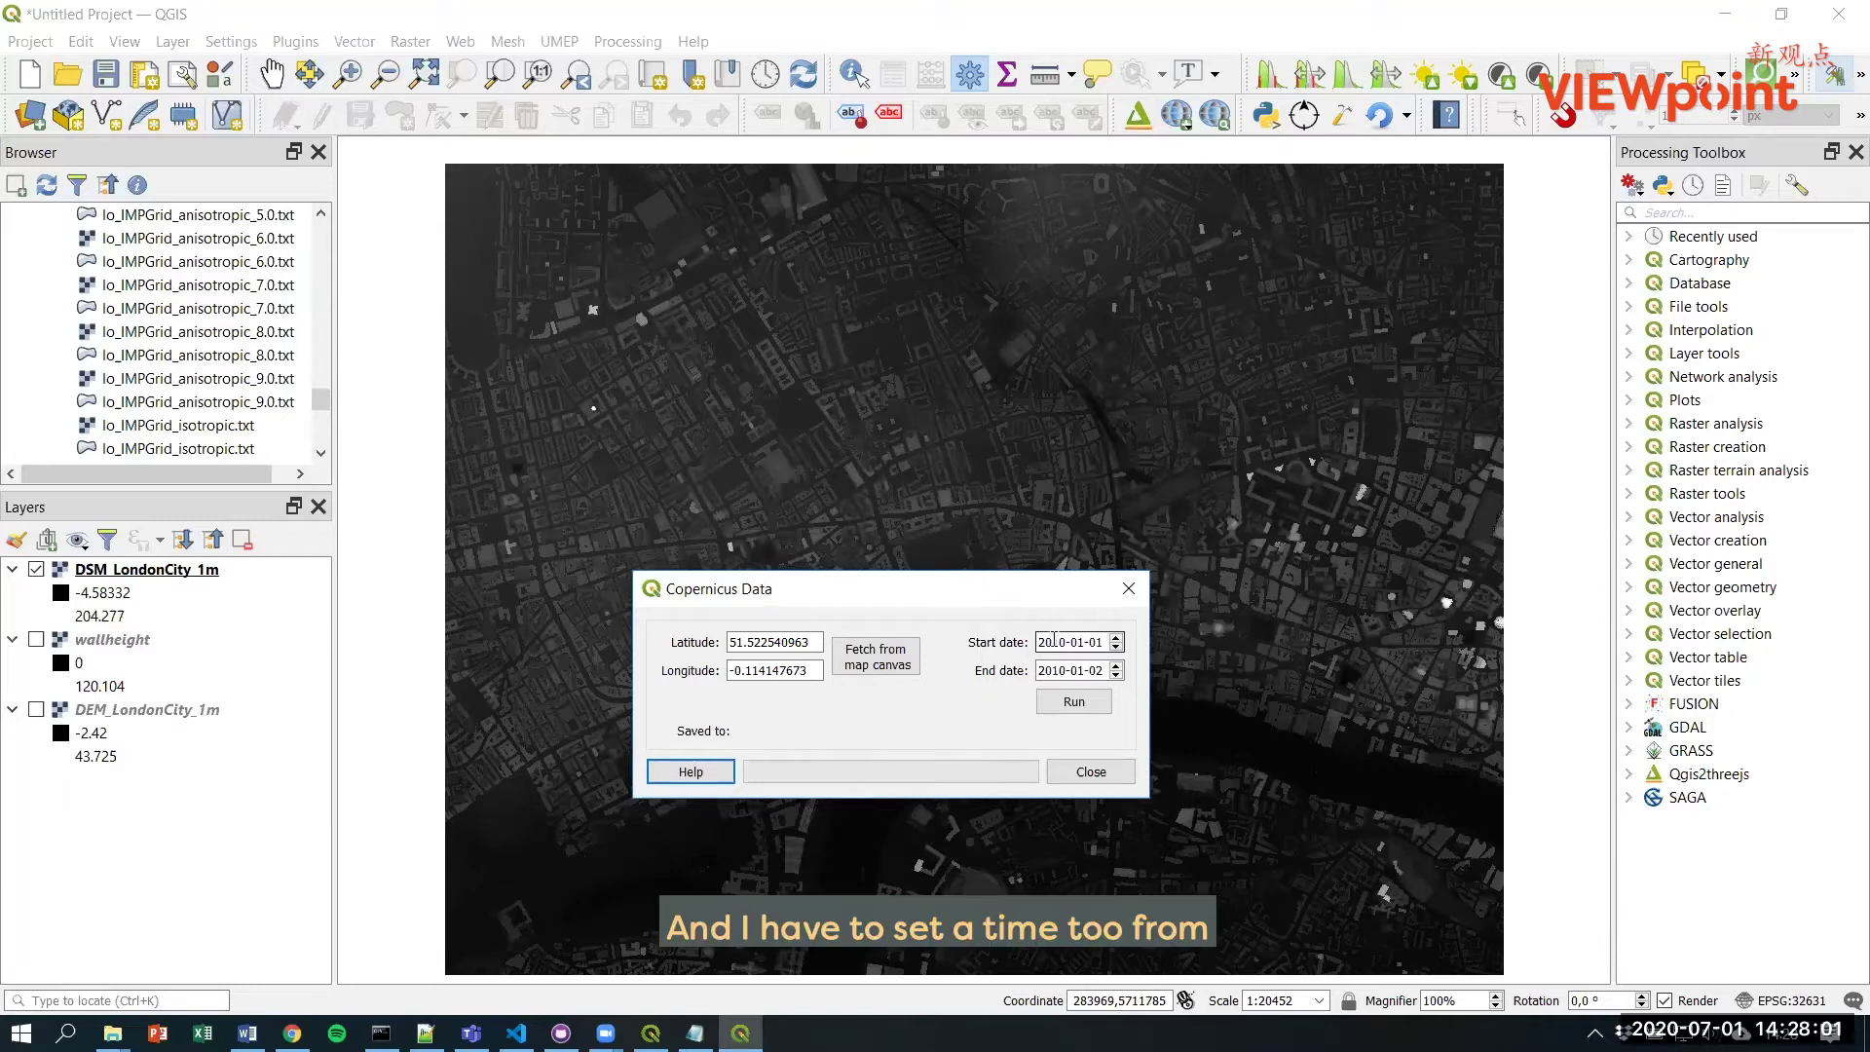
left_click(1072, 669)
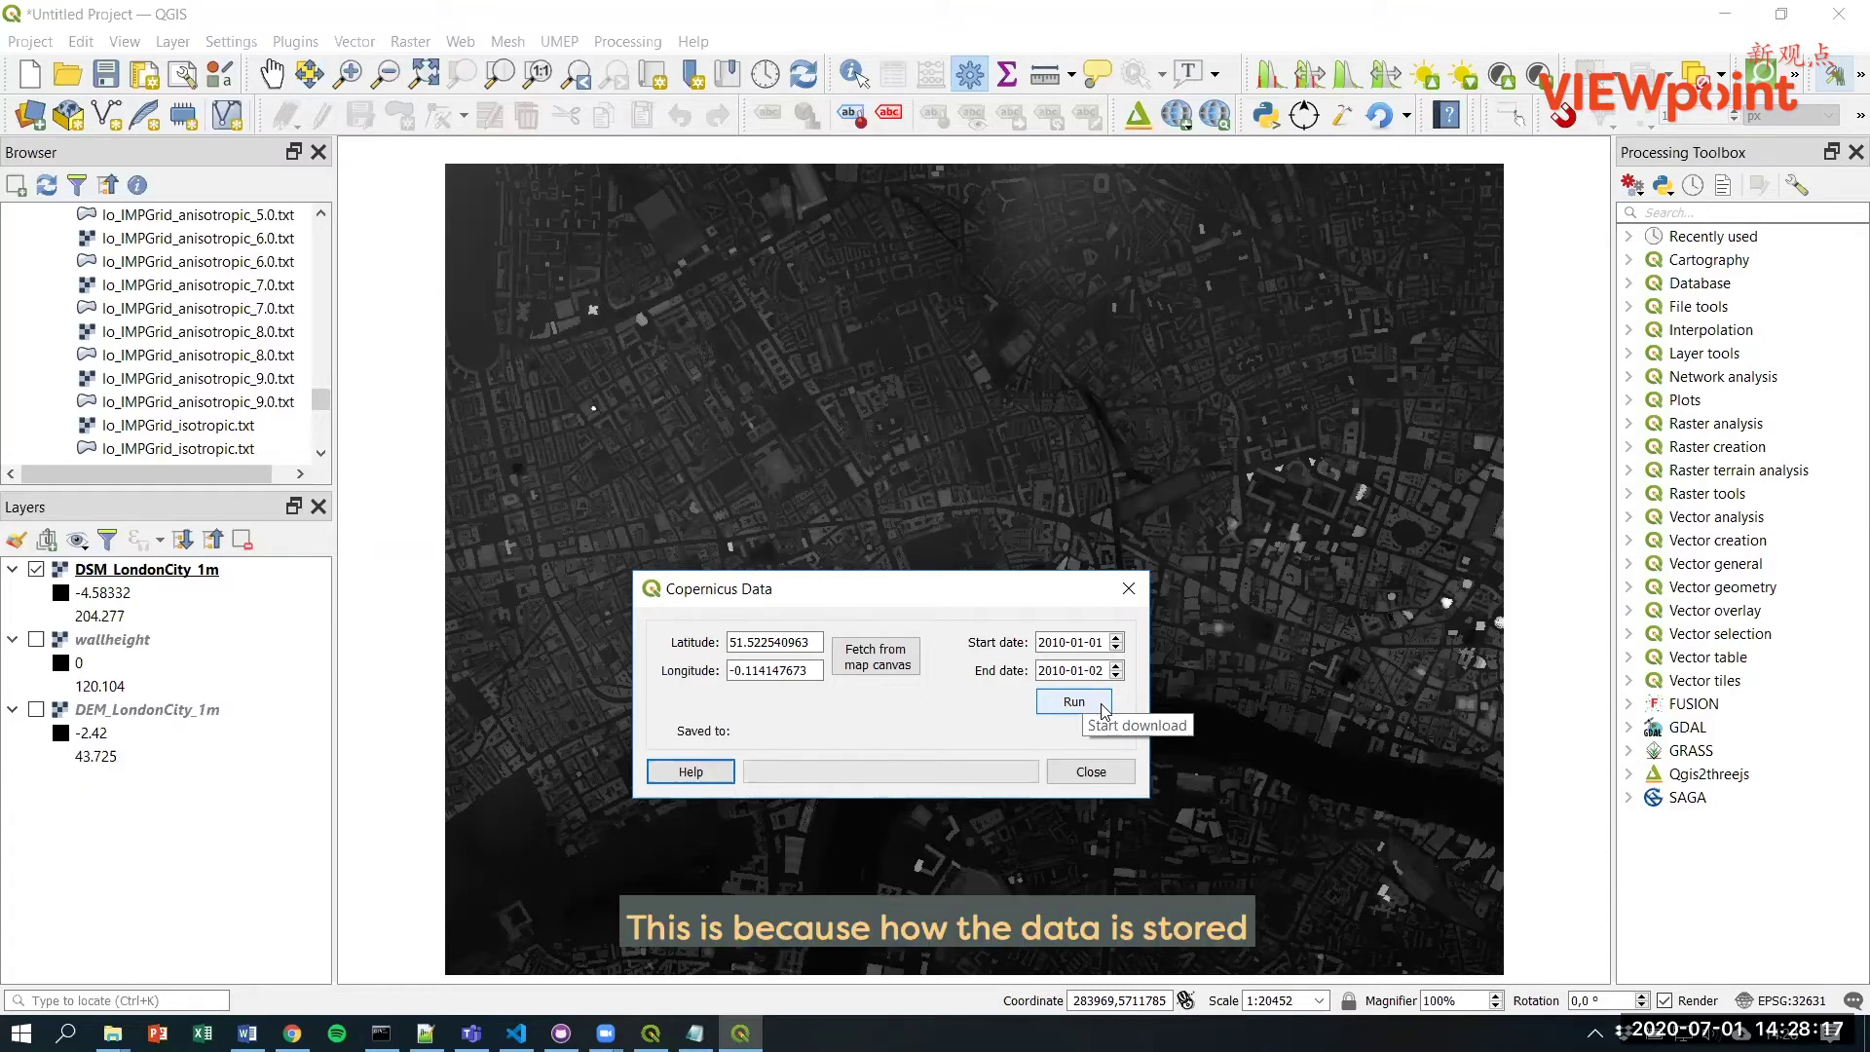
left_click(1102, 706)
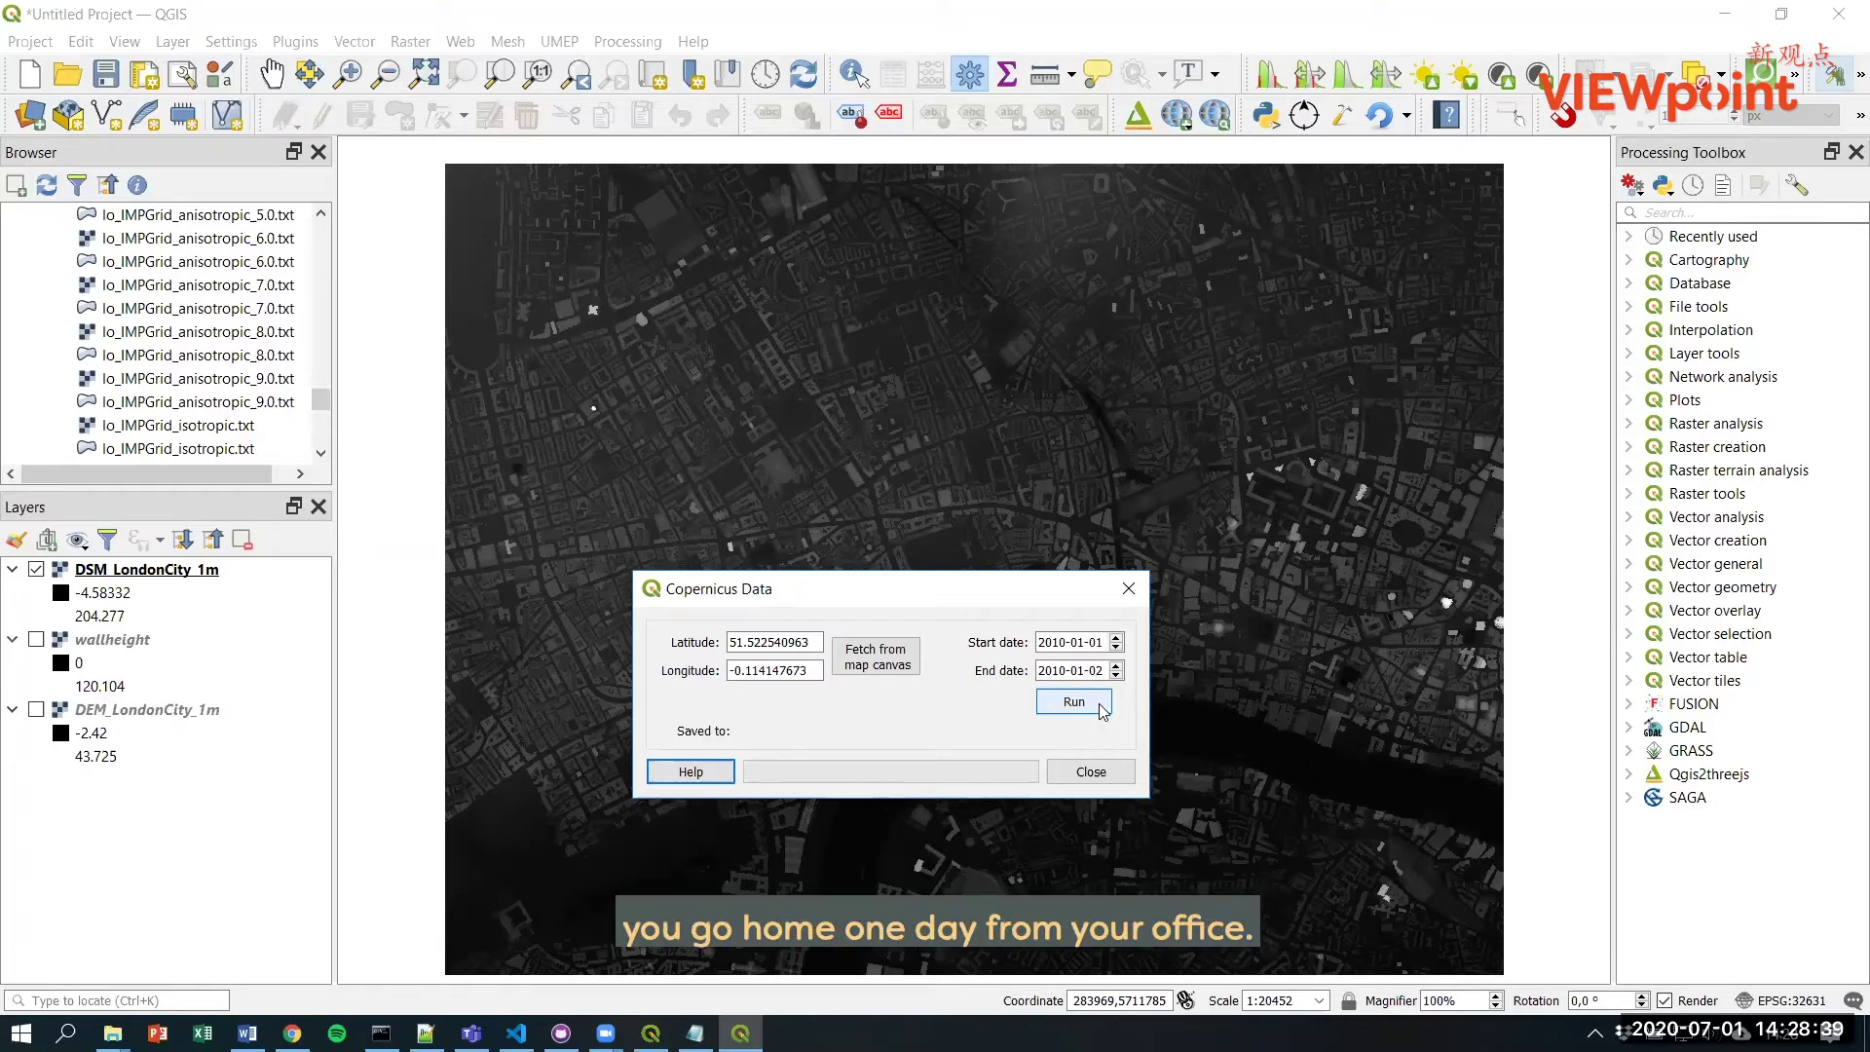
left_click(1094, 776)
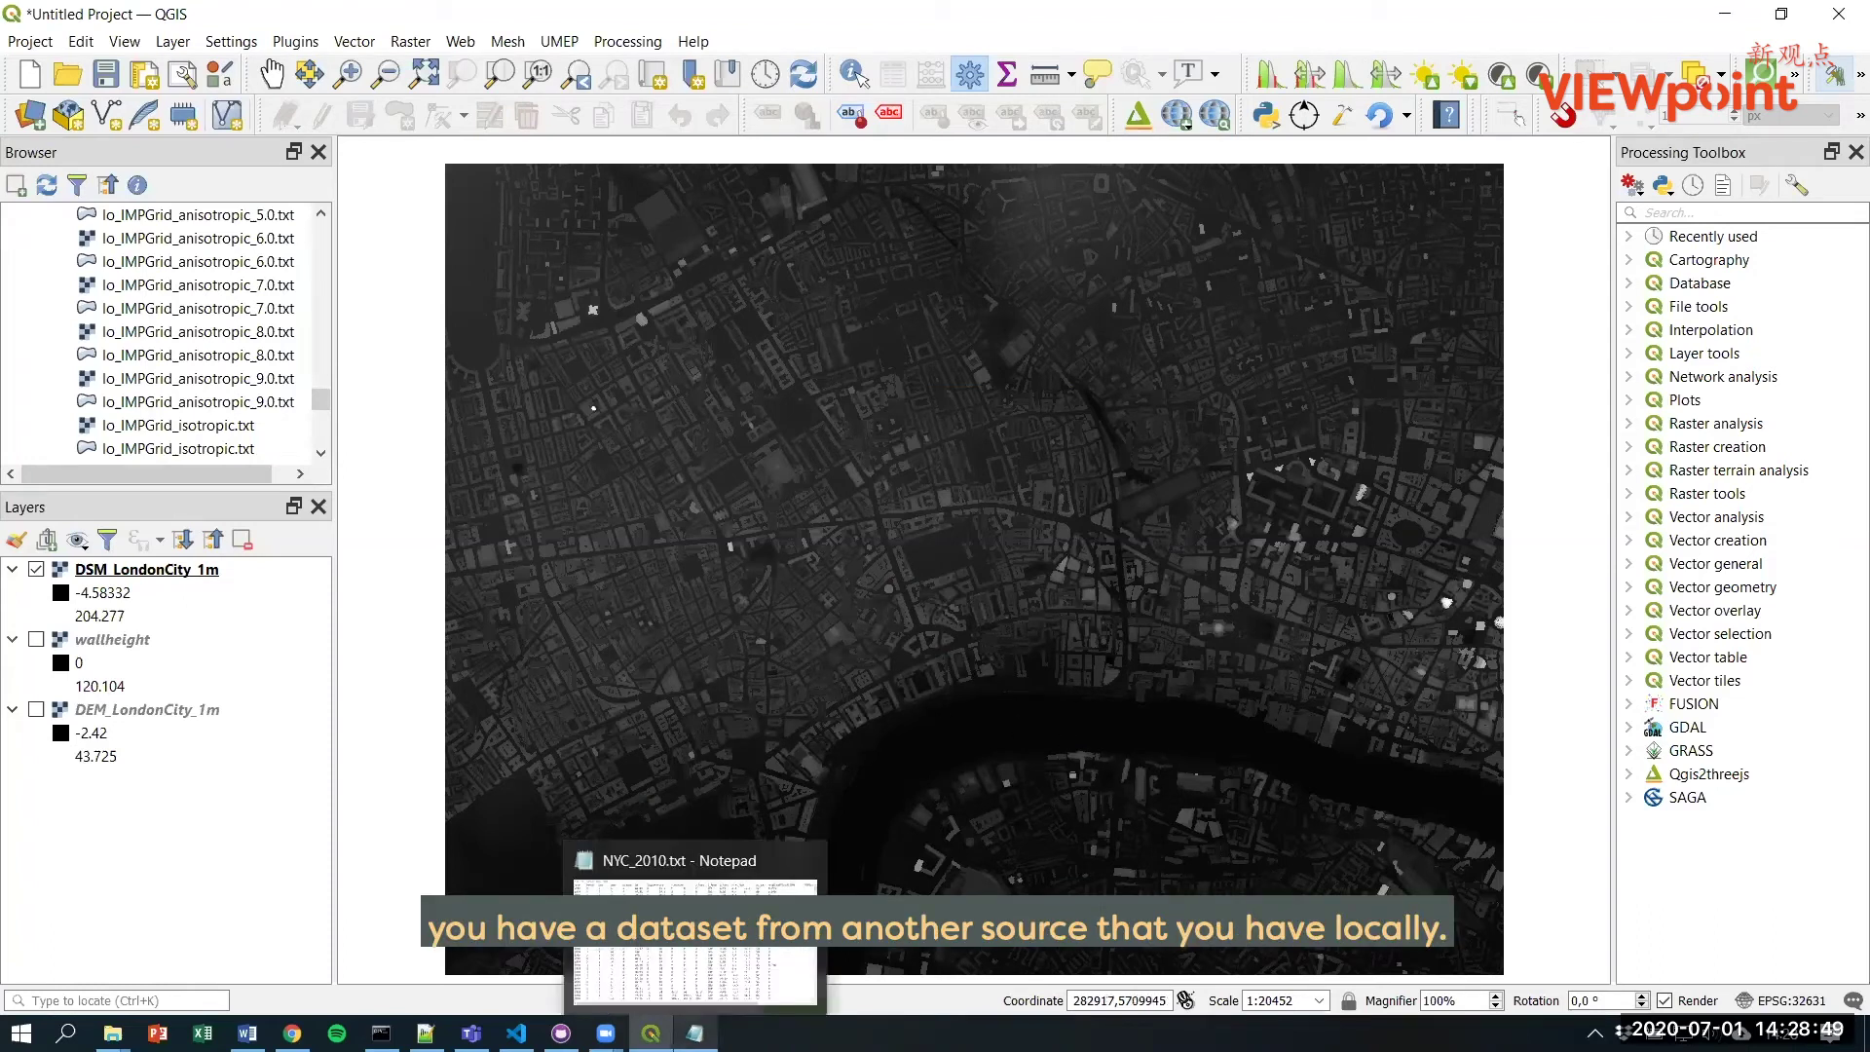
left_click(694, 1033)
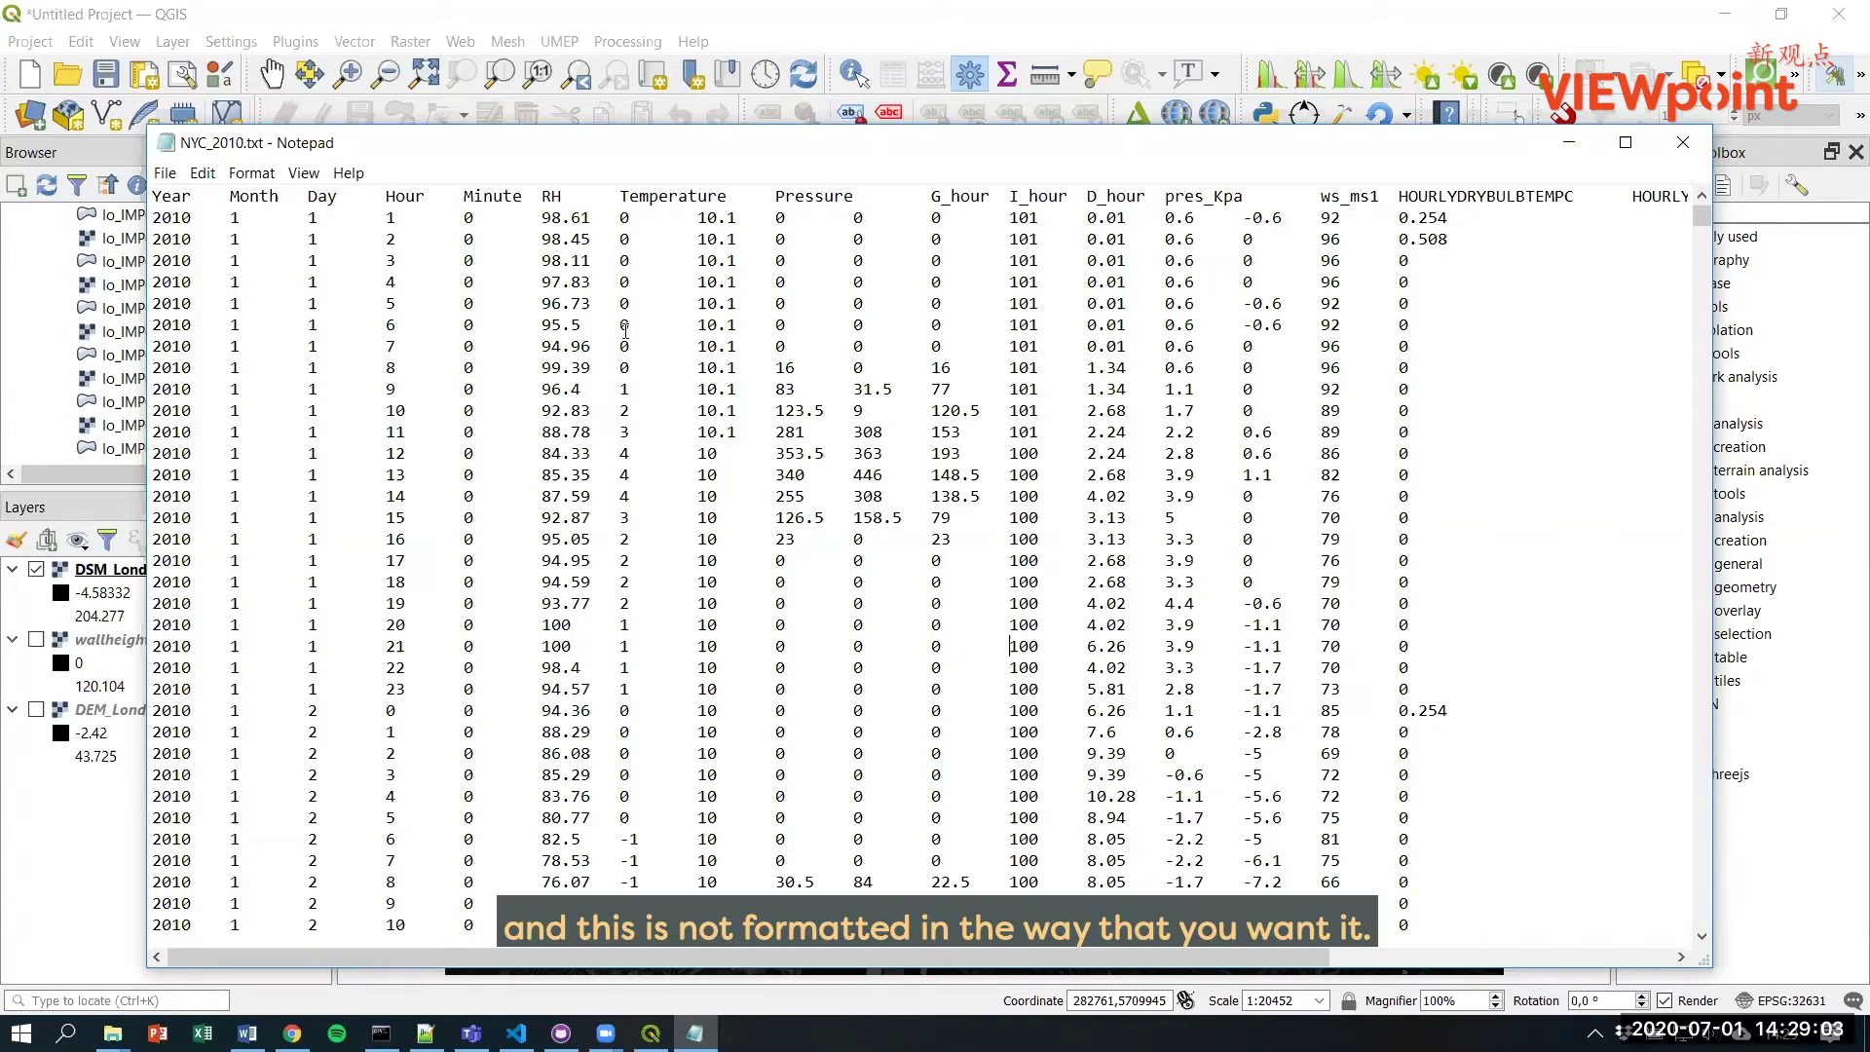
left_click(1681, 144)
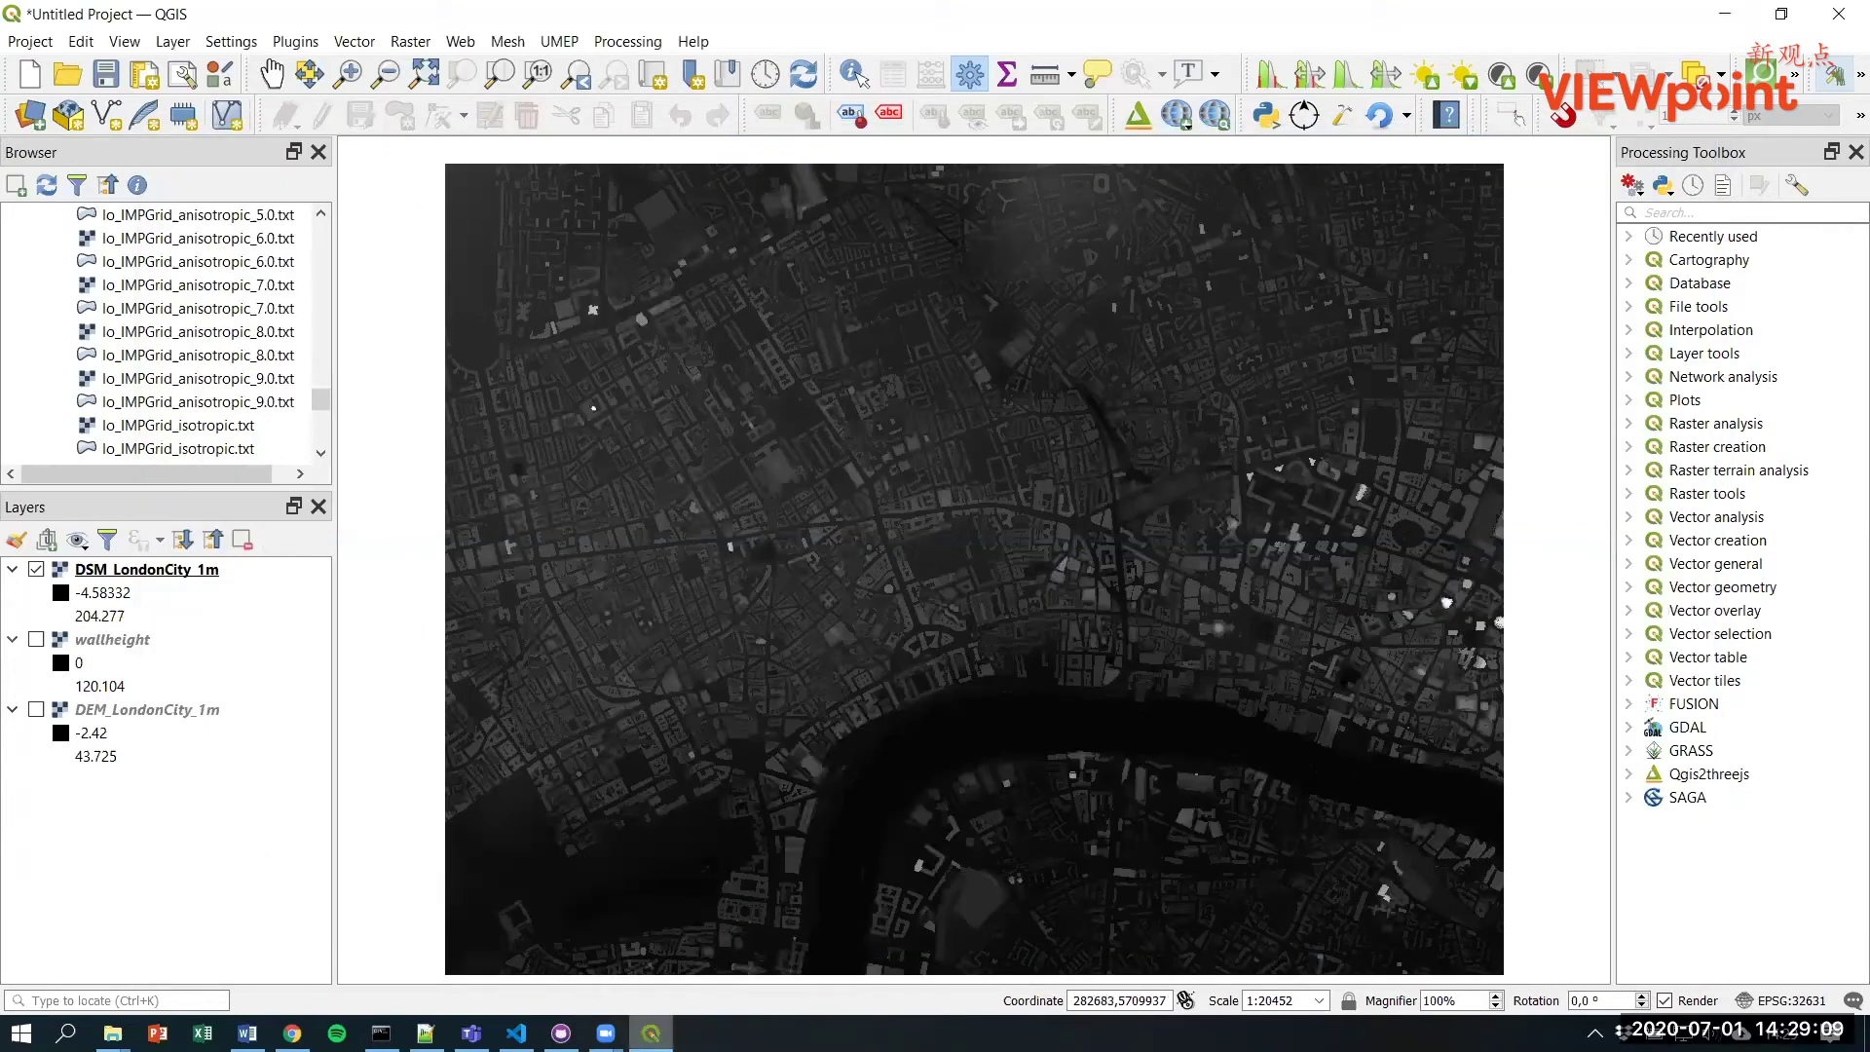
Step: Open UMEP's Prepare Existing Data tool with 1 header line and a Tab column separator
left_click(568, 46)
mouse_move(612, 67)
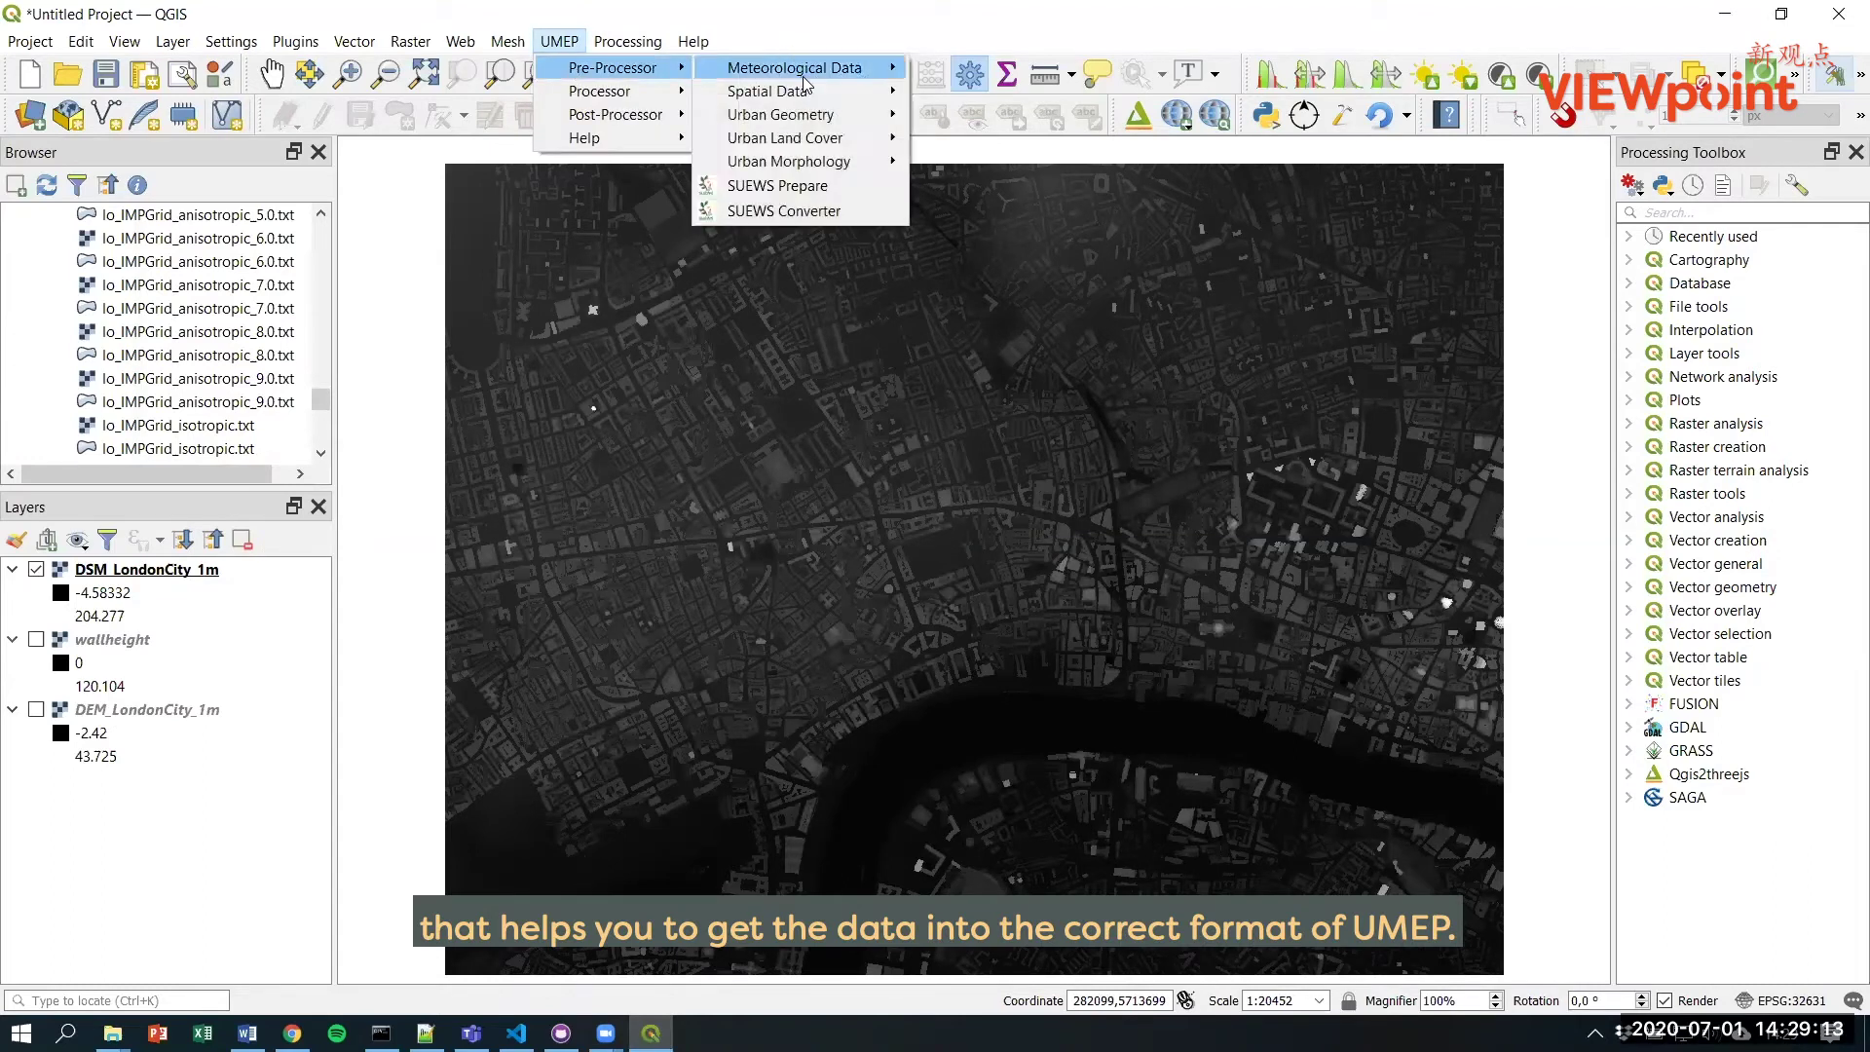
mouse_move(793, 68)
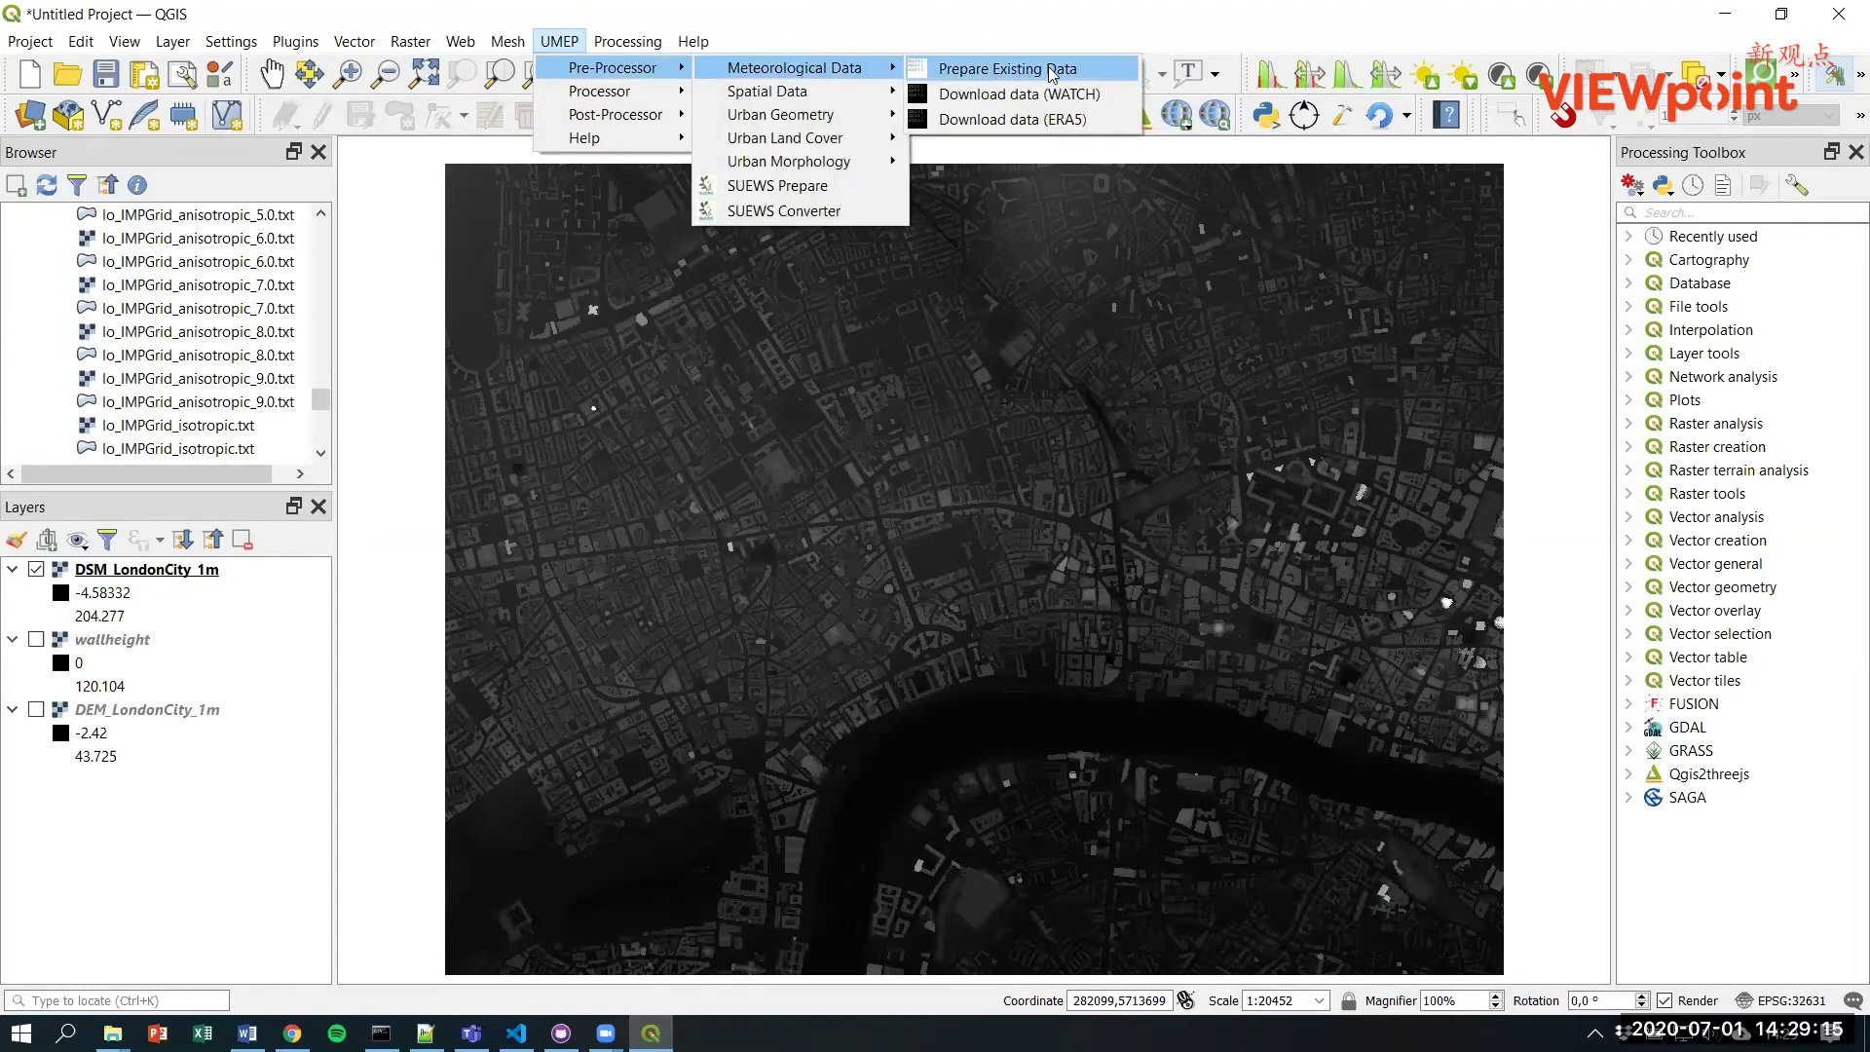
left_click(1053, 70)
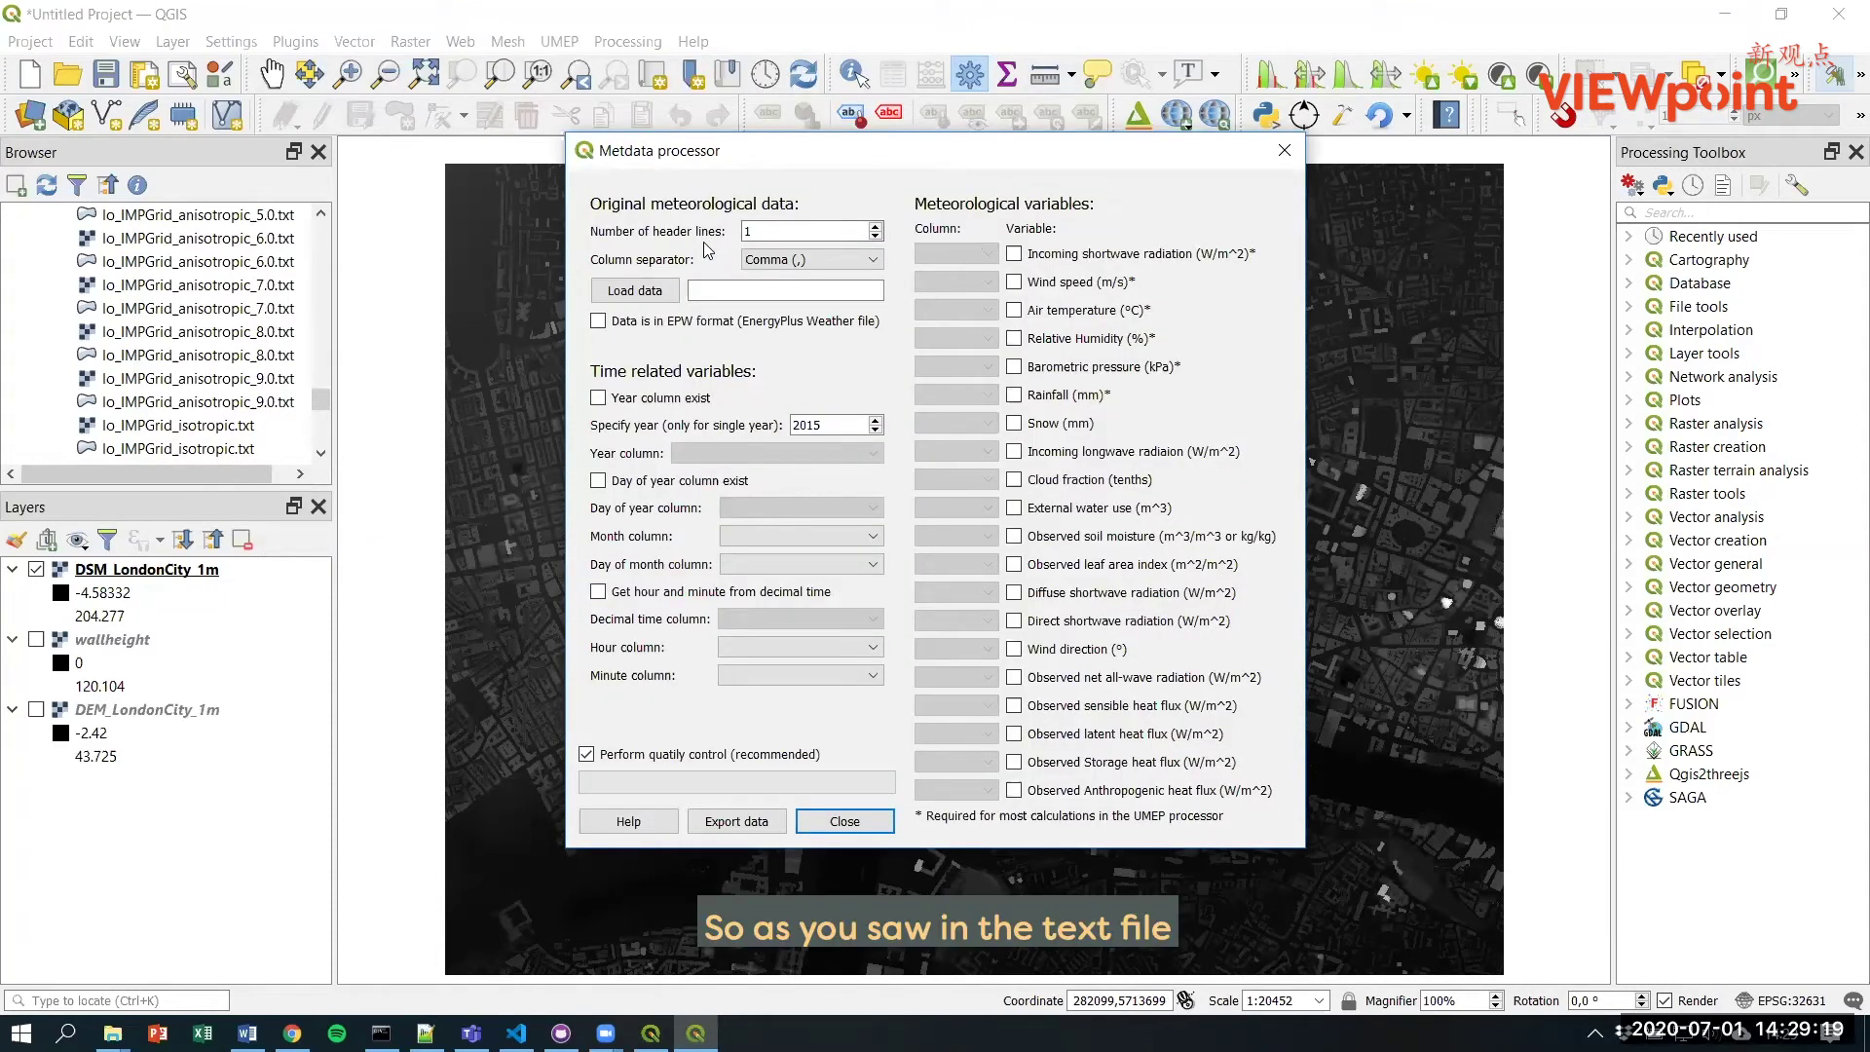
left_click(749, 230)
type("1")
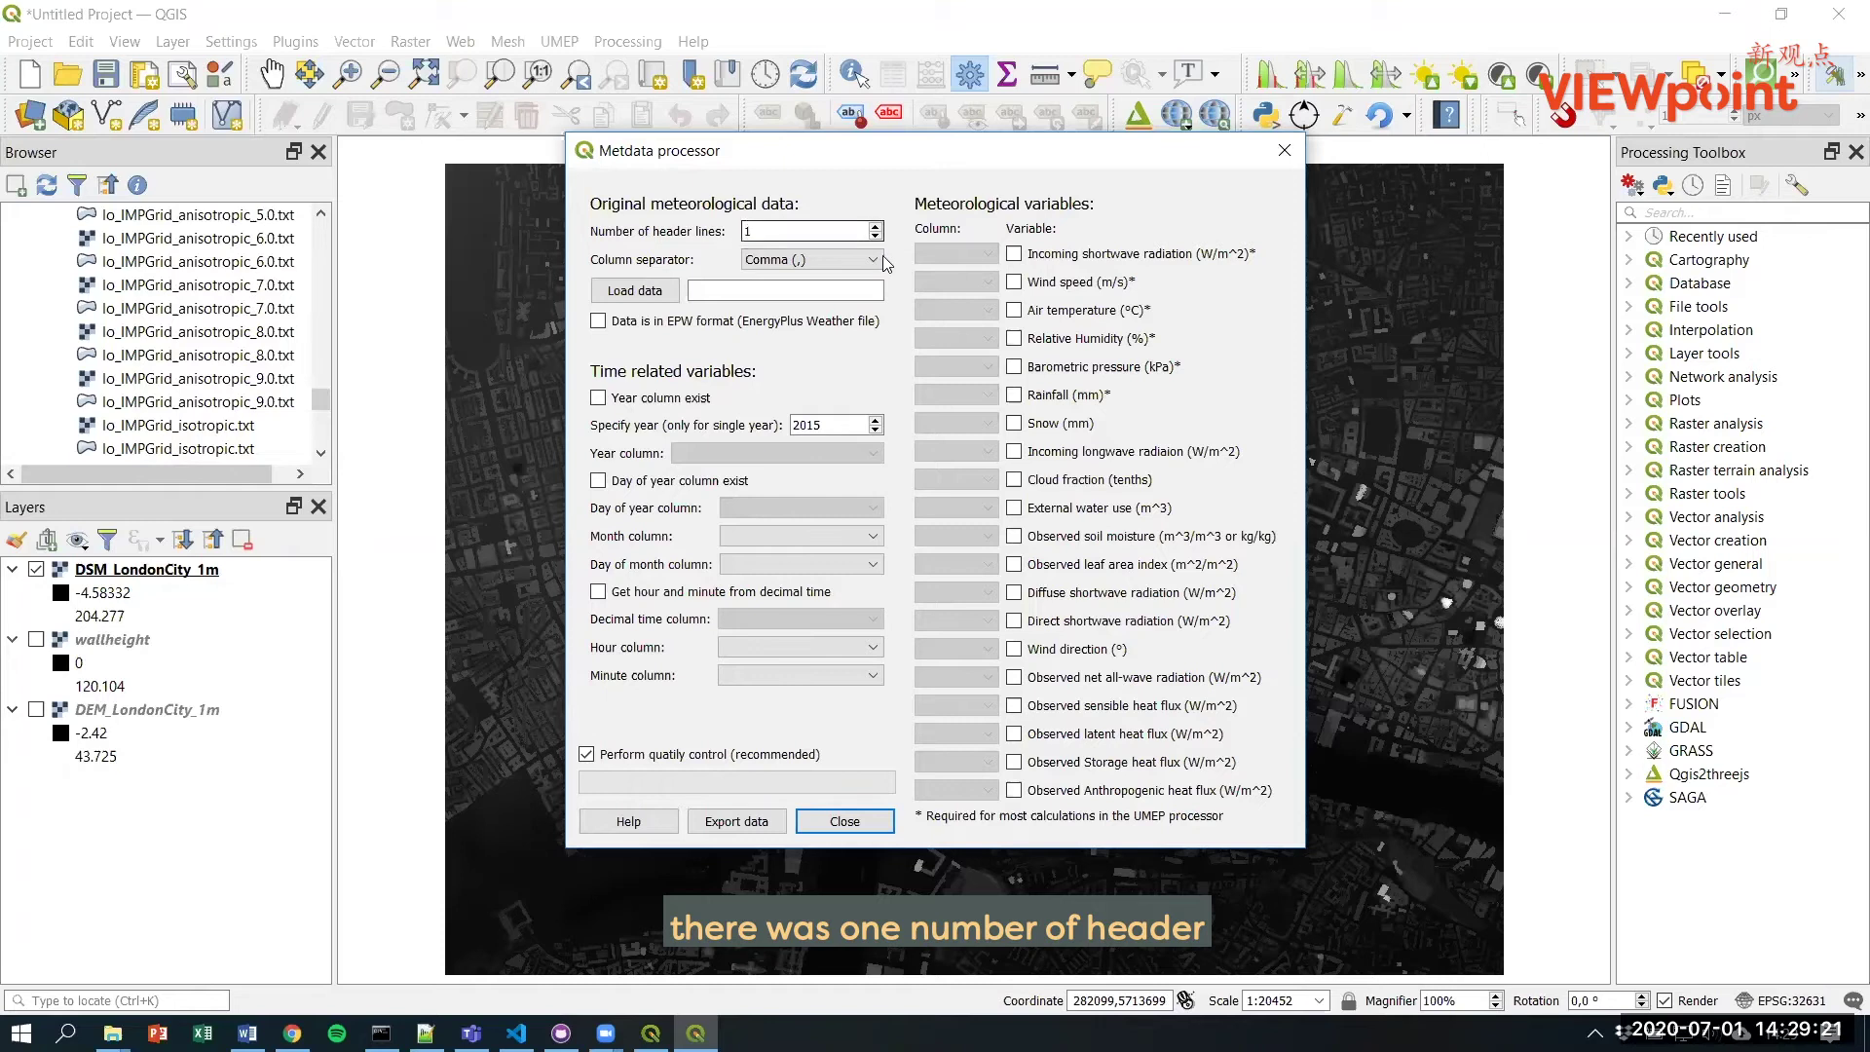
left_click(874, 260)
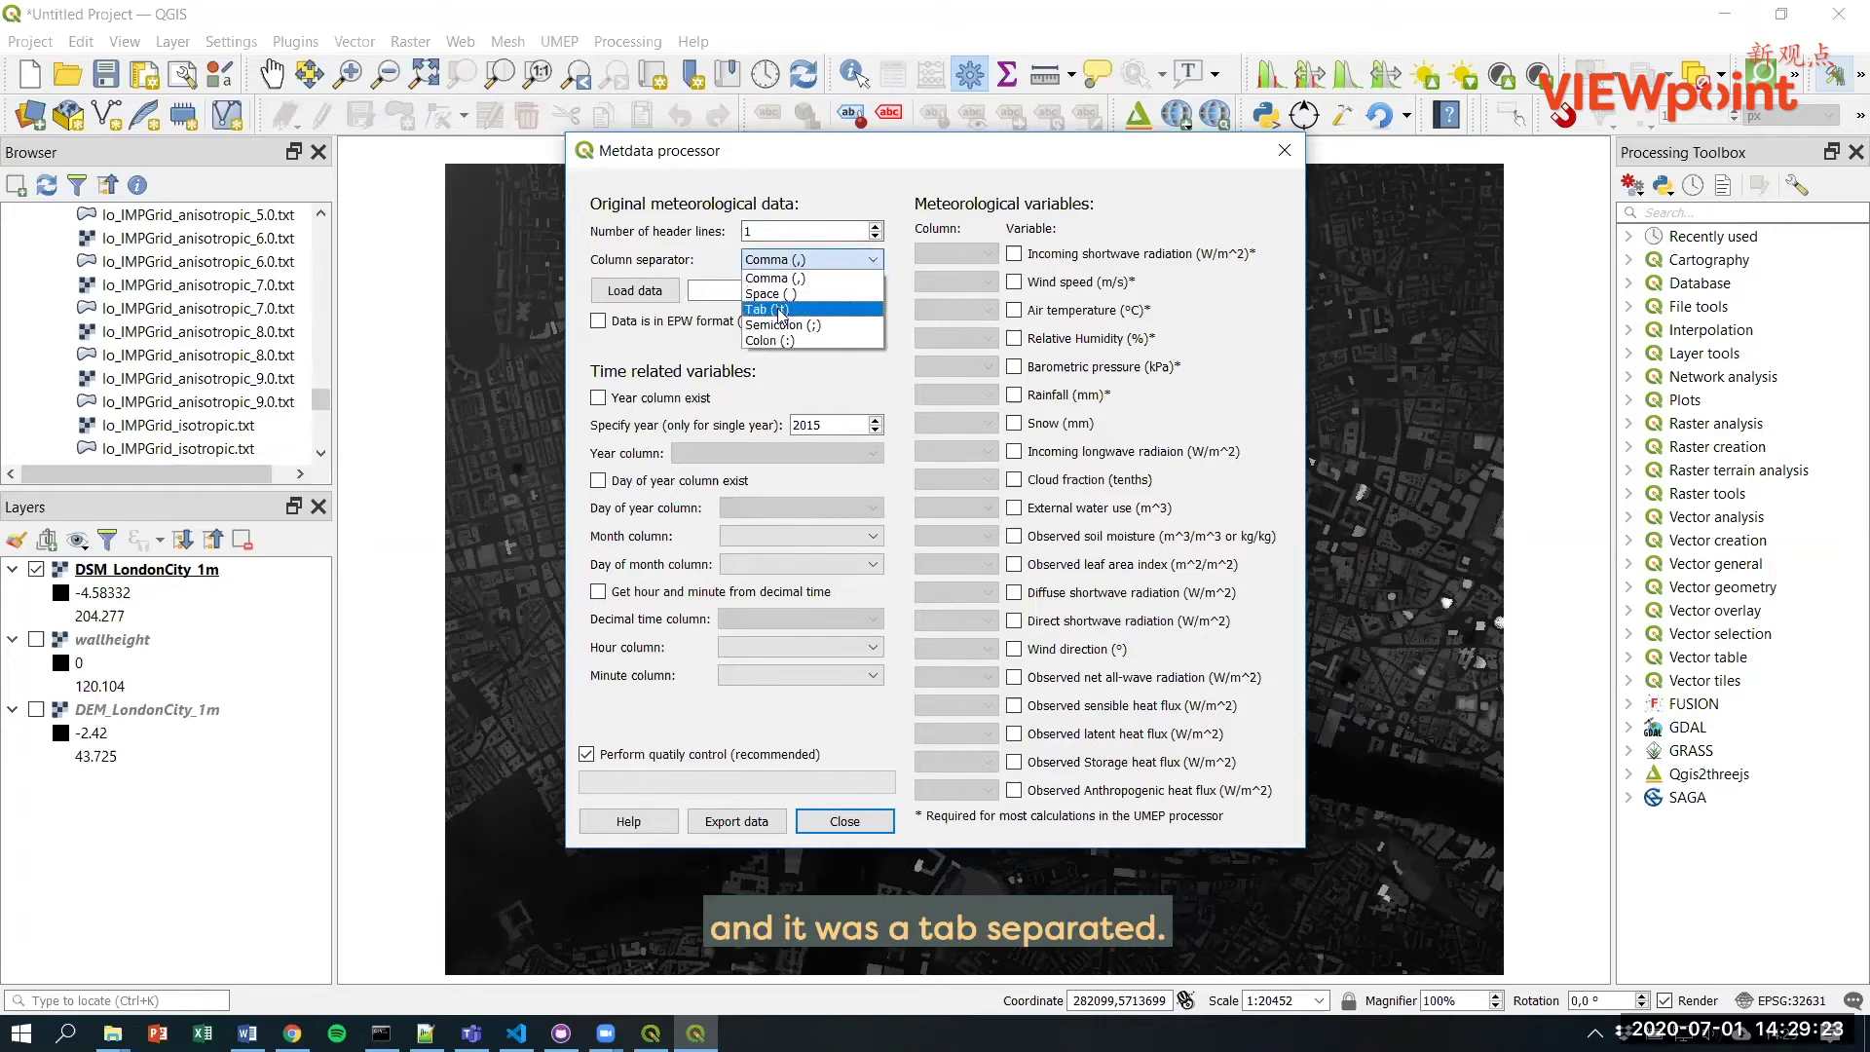
left_click(779, 309)
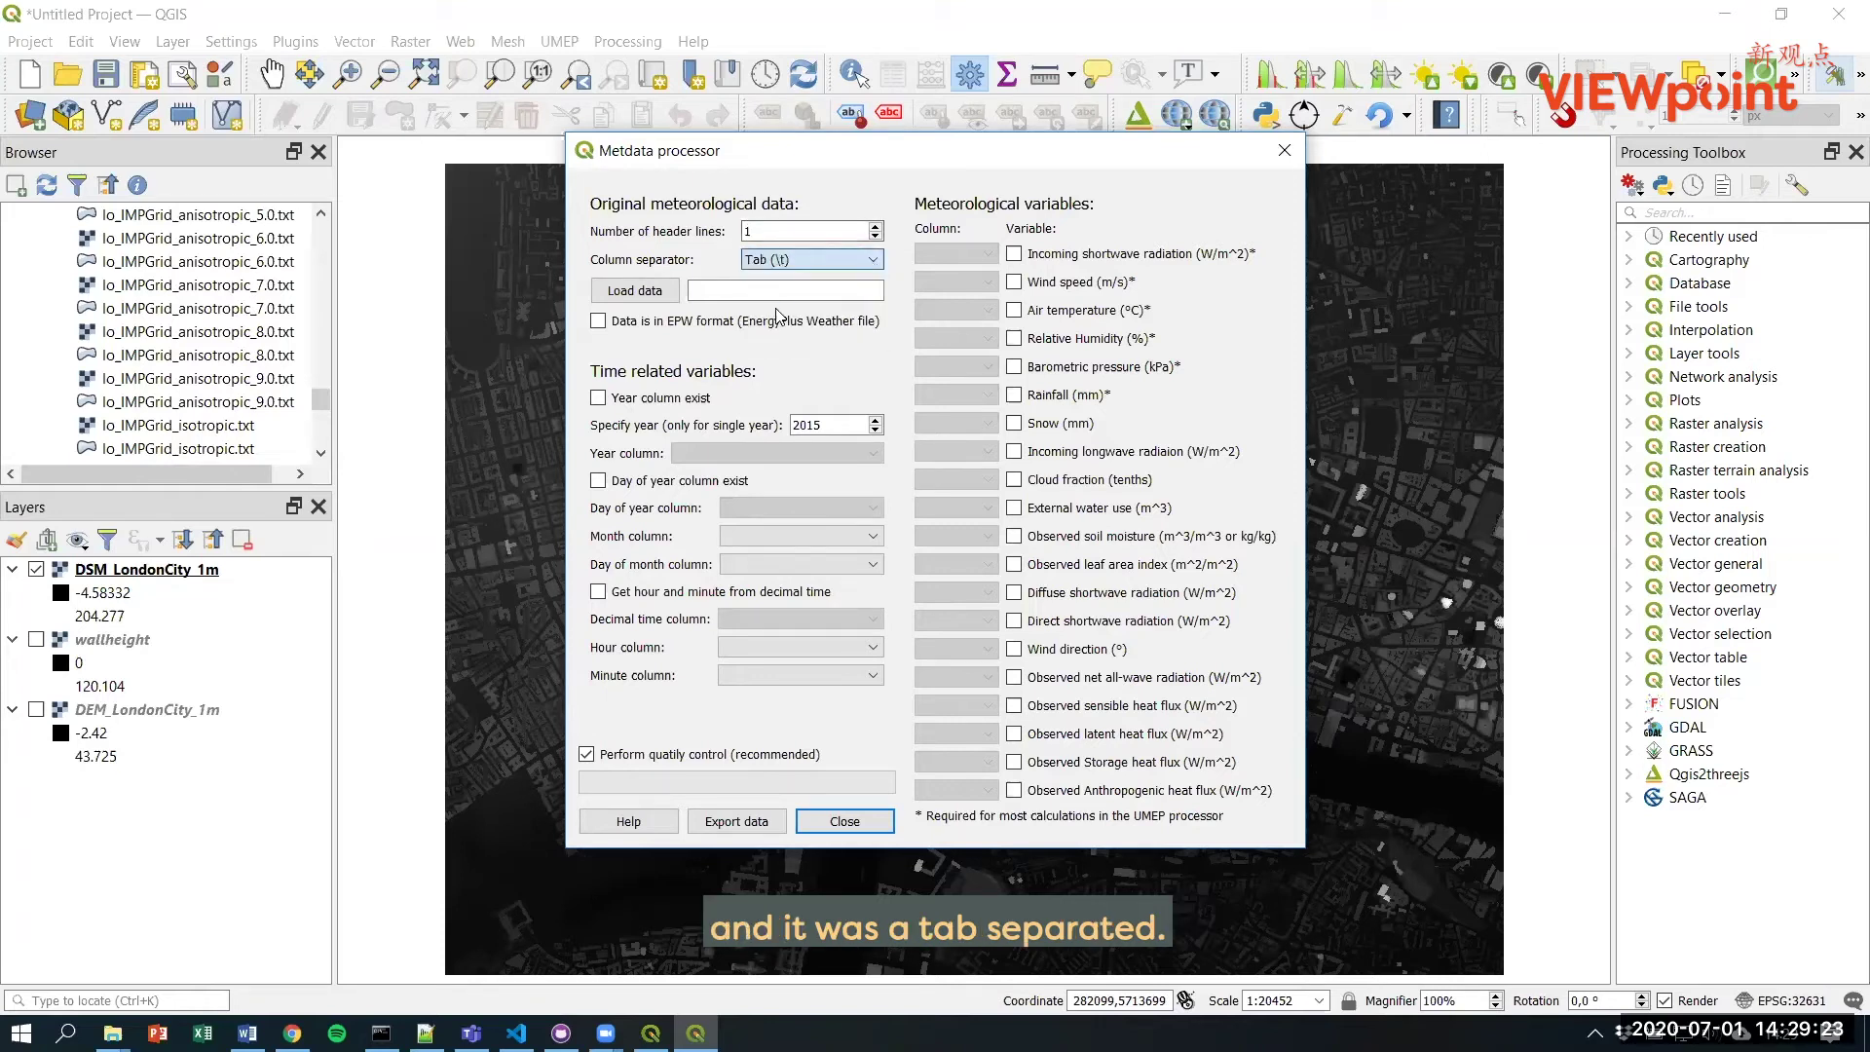
Step: Load NYC_2010.txt from UMEP/UMEPPaper_NY/MetdataNOAA_NREL into the Metdata processor
left_click(637, 292)
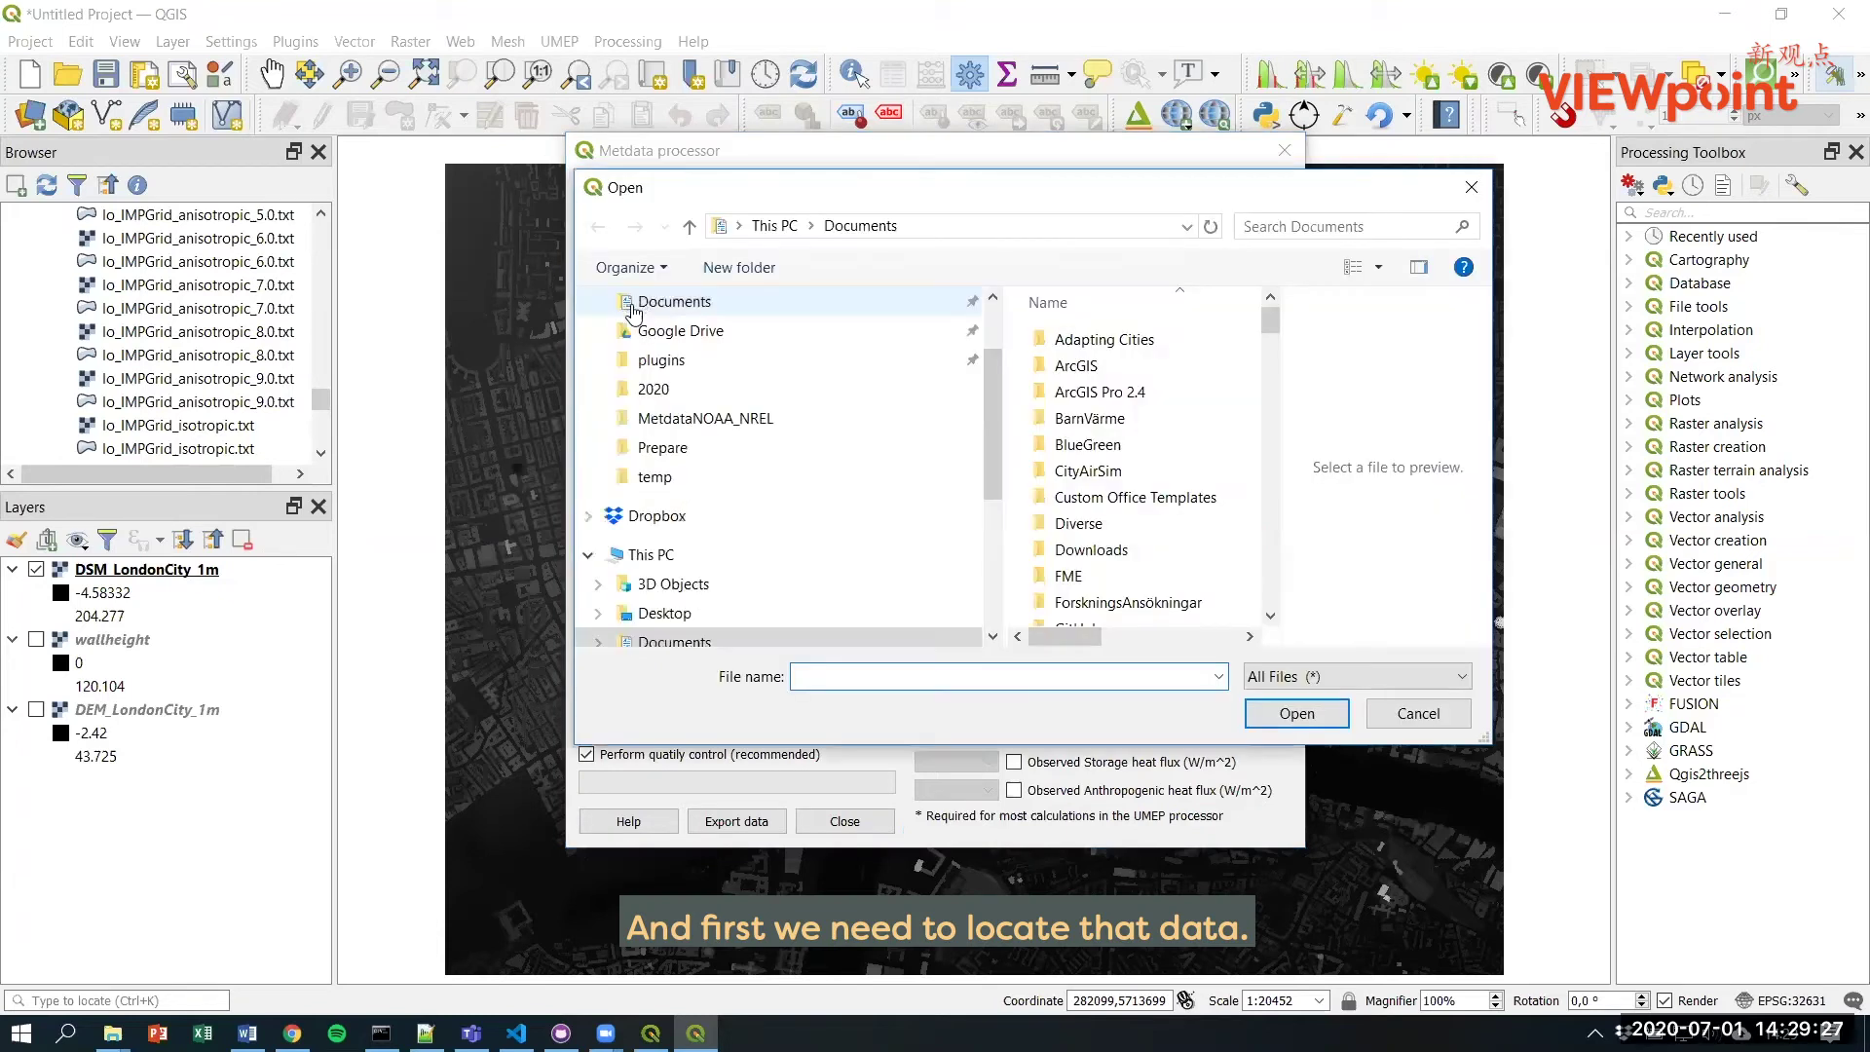
scroll(800, 439, "down", 1)
scroll(785, 497, "down", 1)
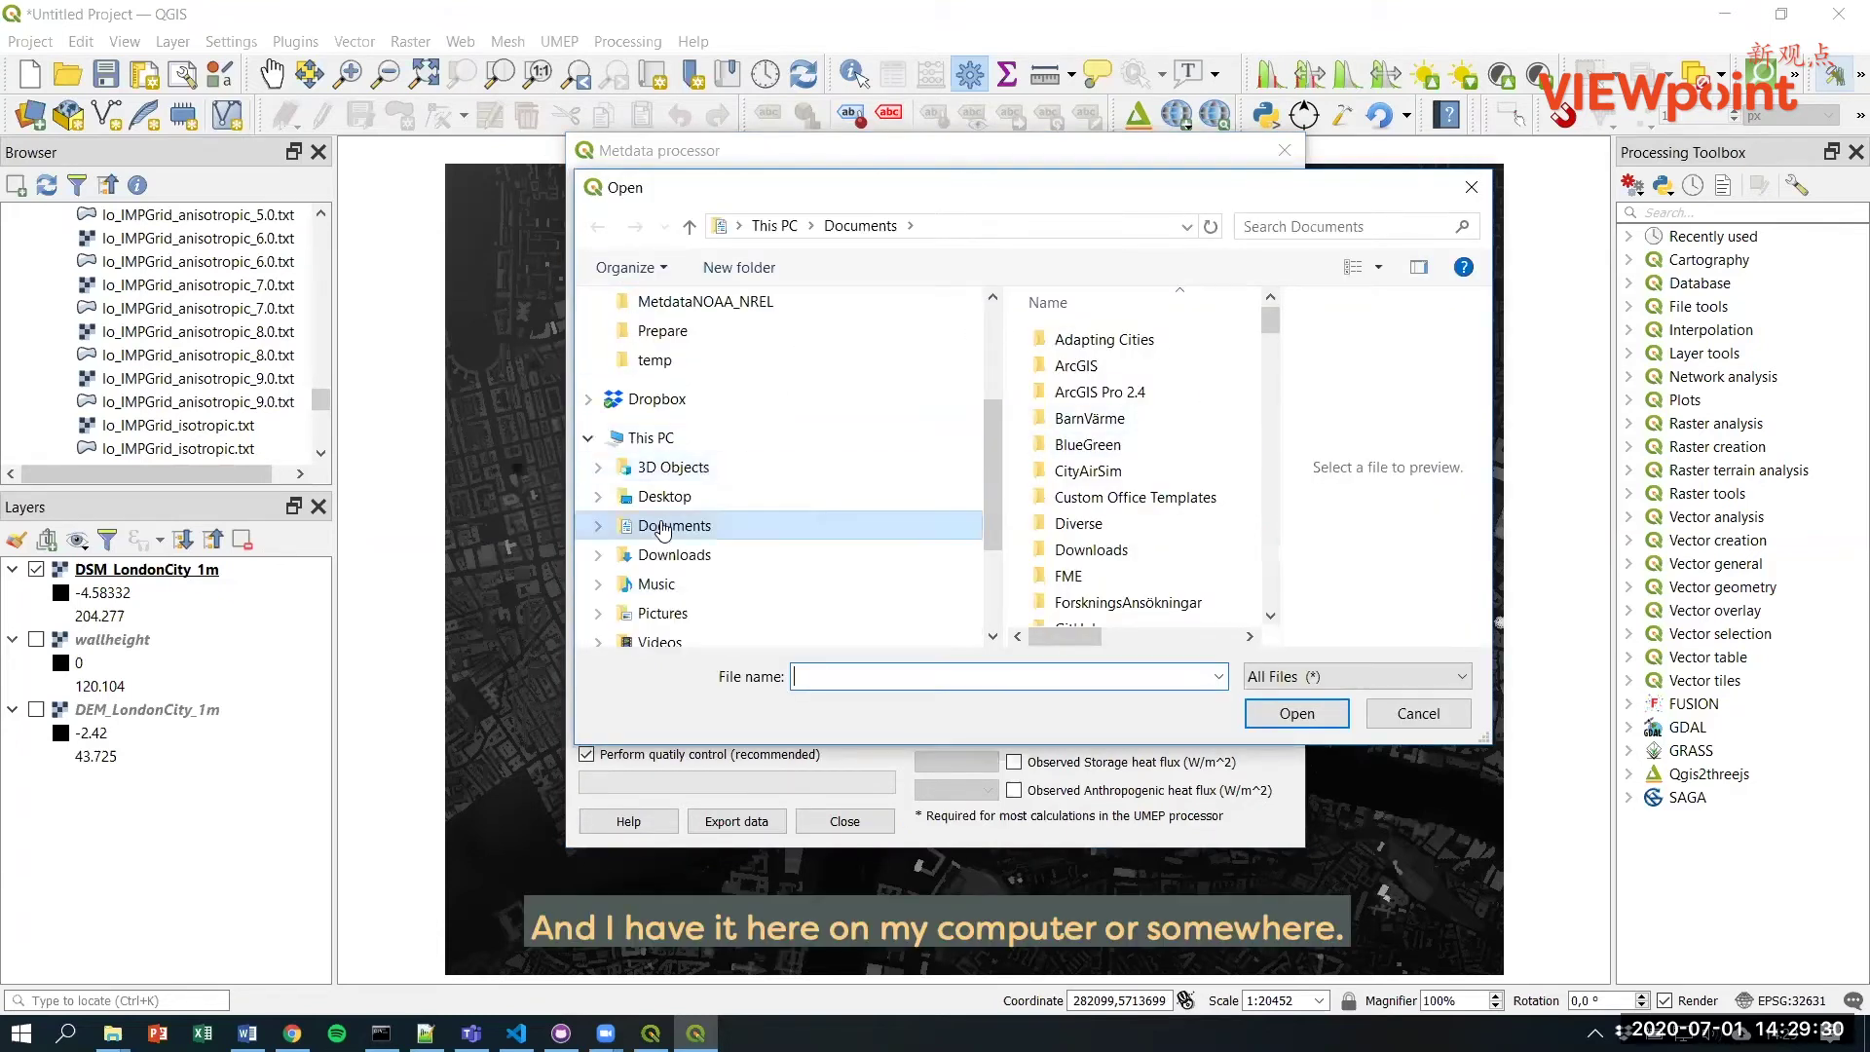
scroll(1106, 518, "down", 5)
scroll(1104, 515, "down", 3)
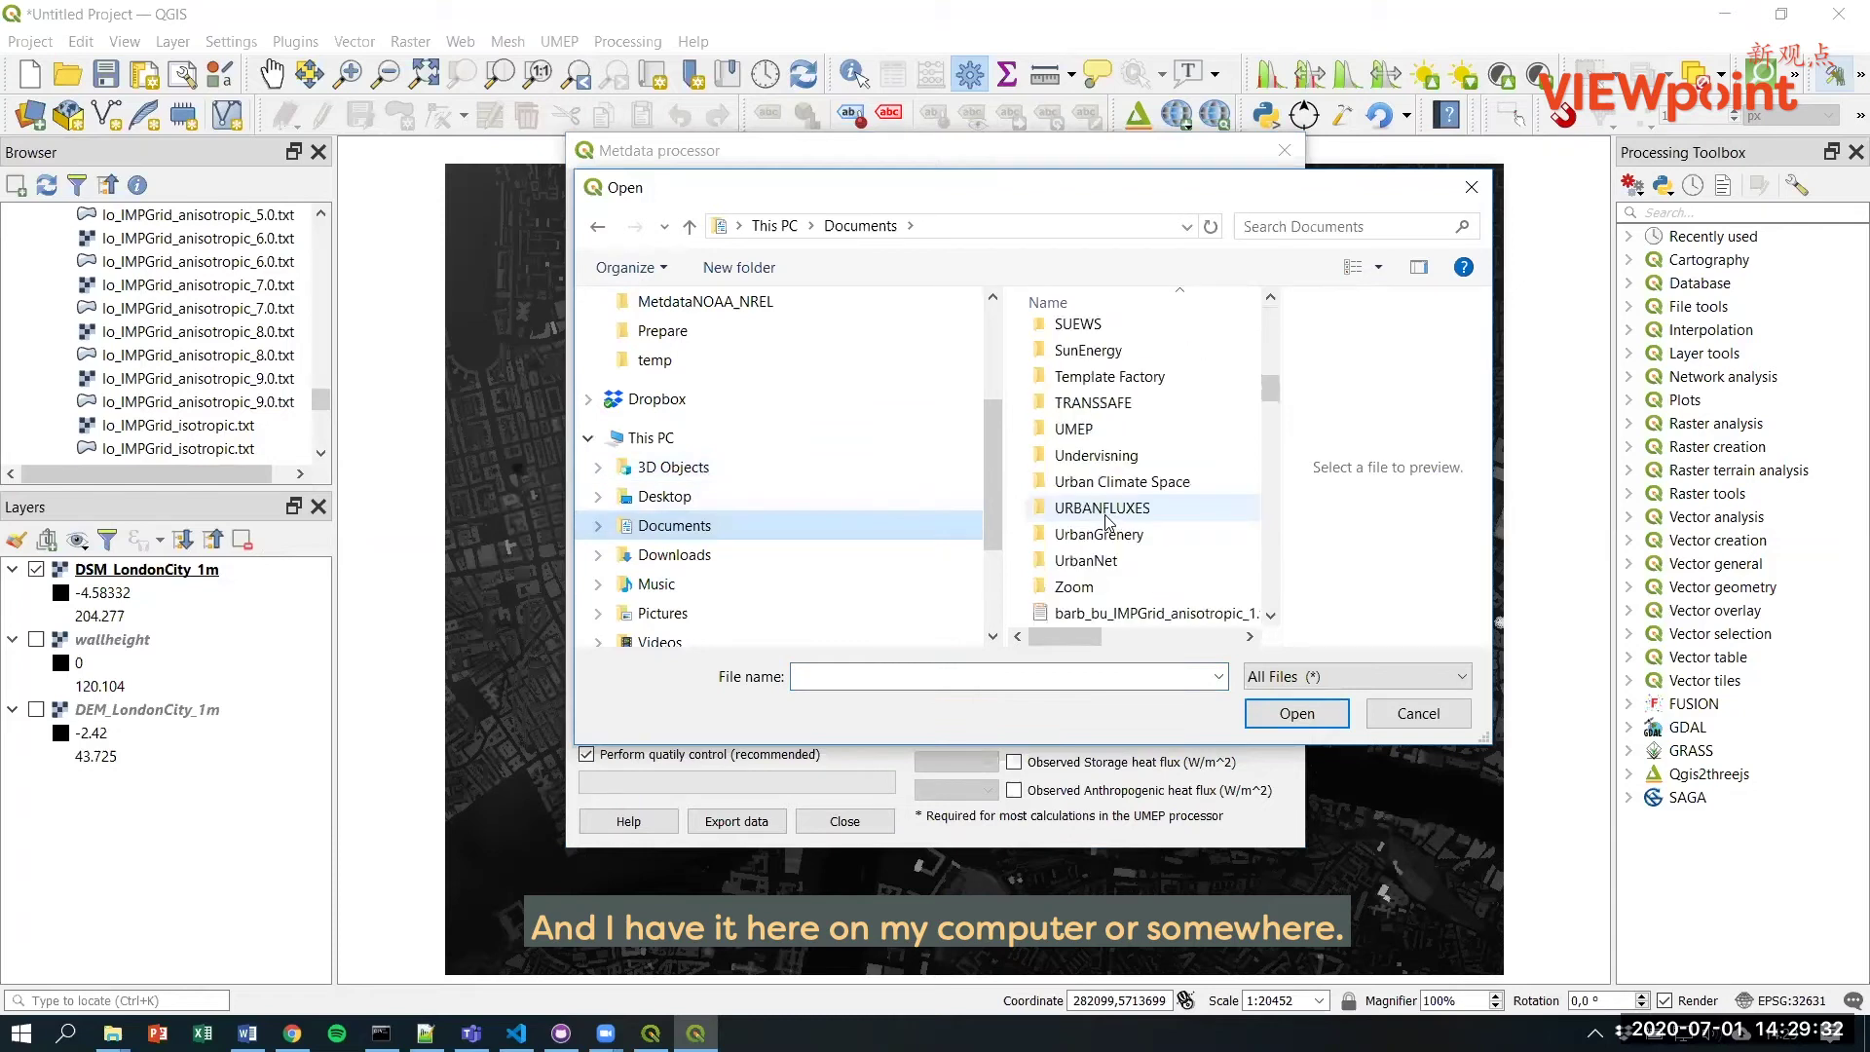
double_click(1090, 440)
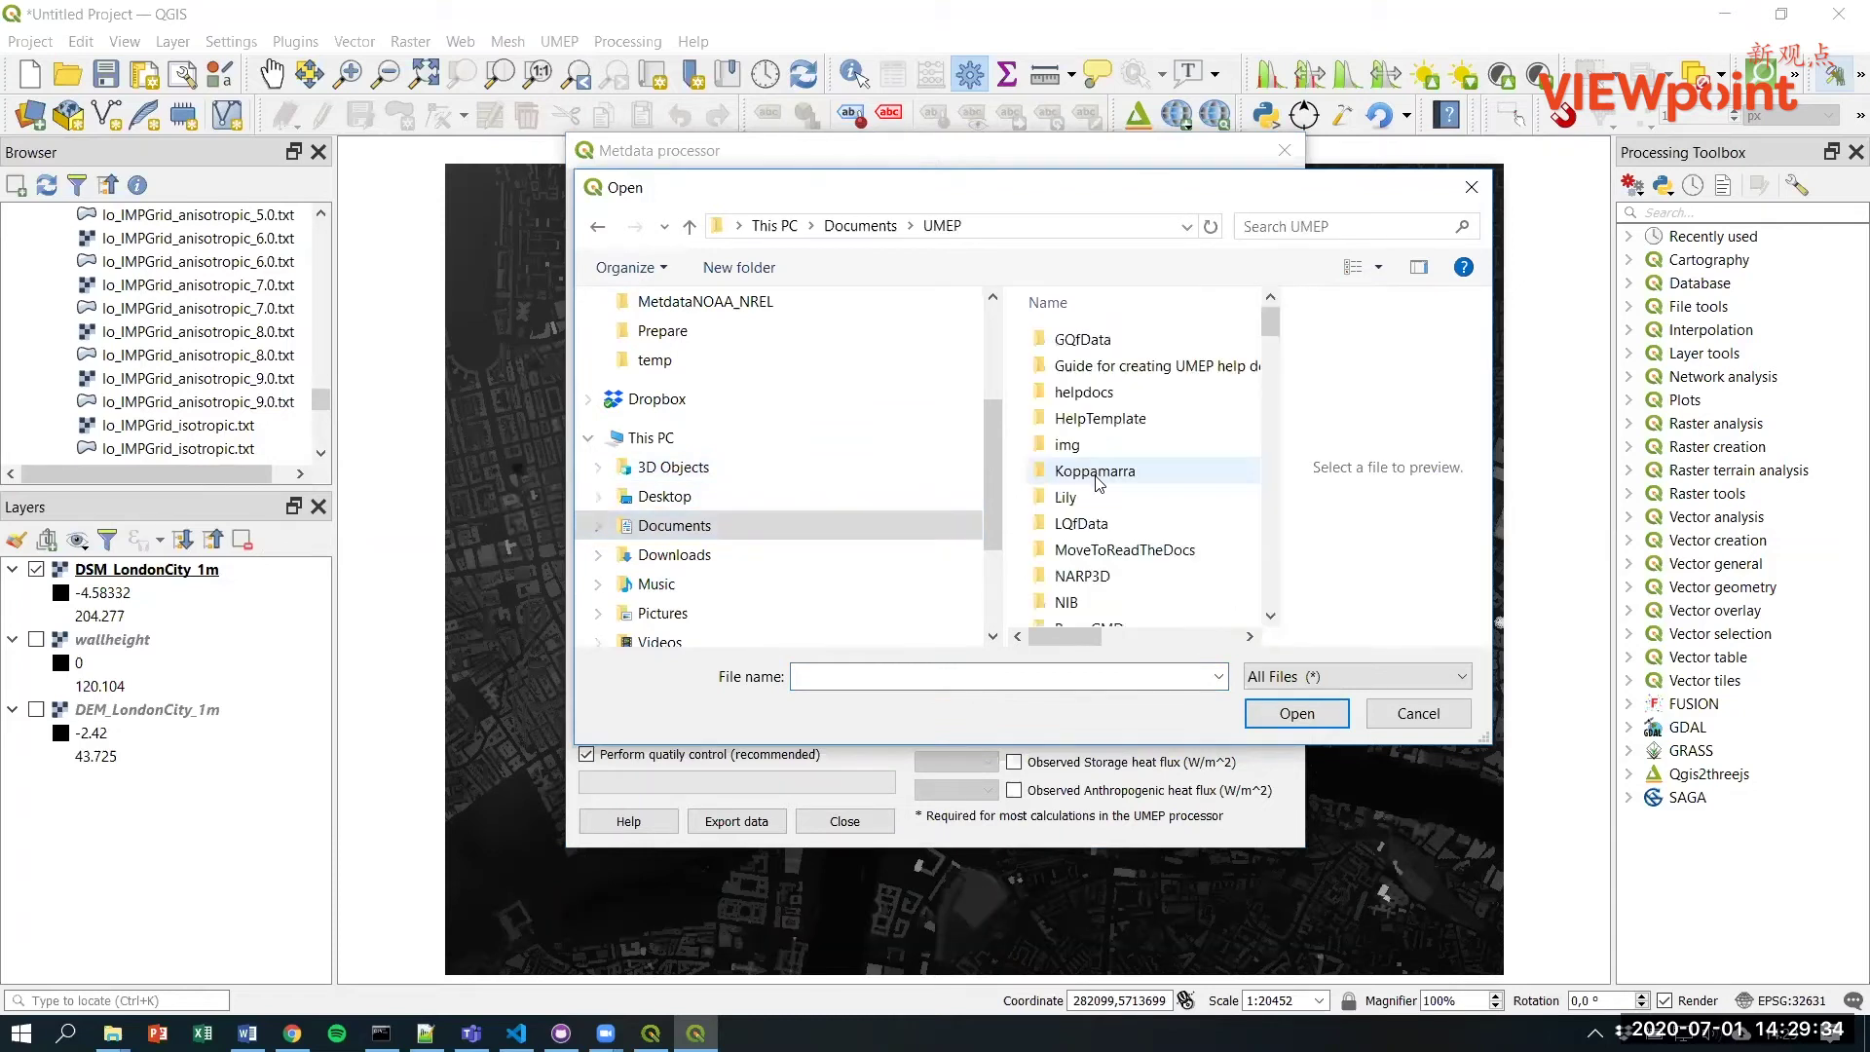
scroll(1102, 518, "down", 2)
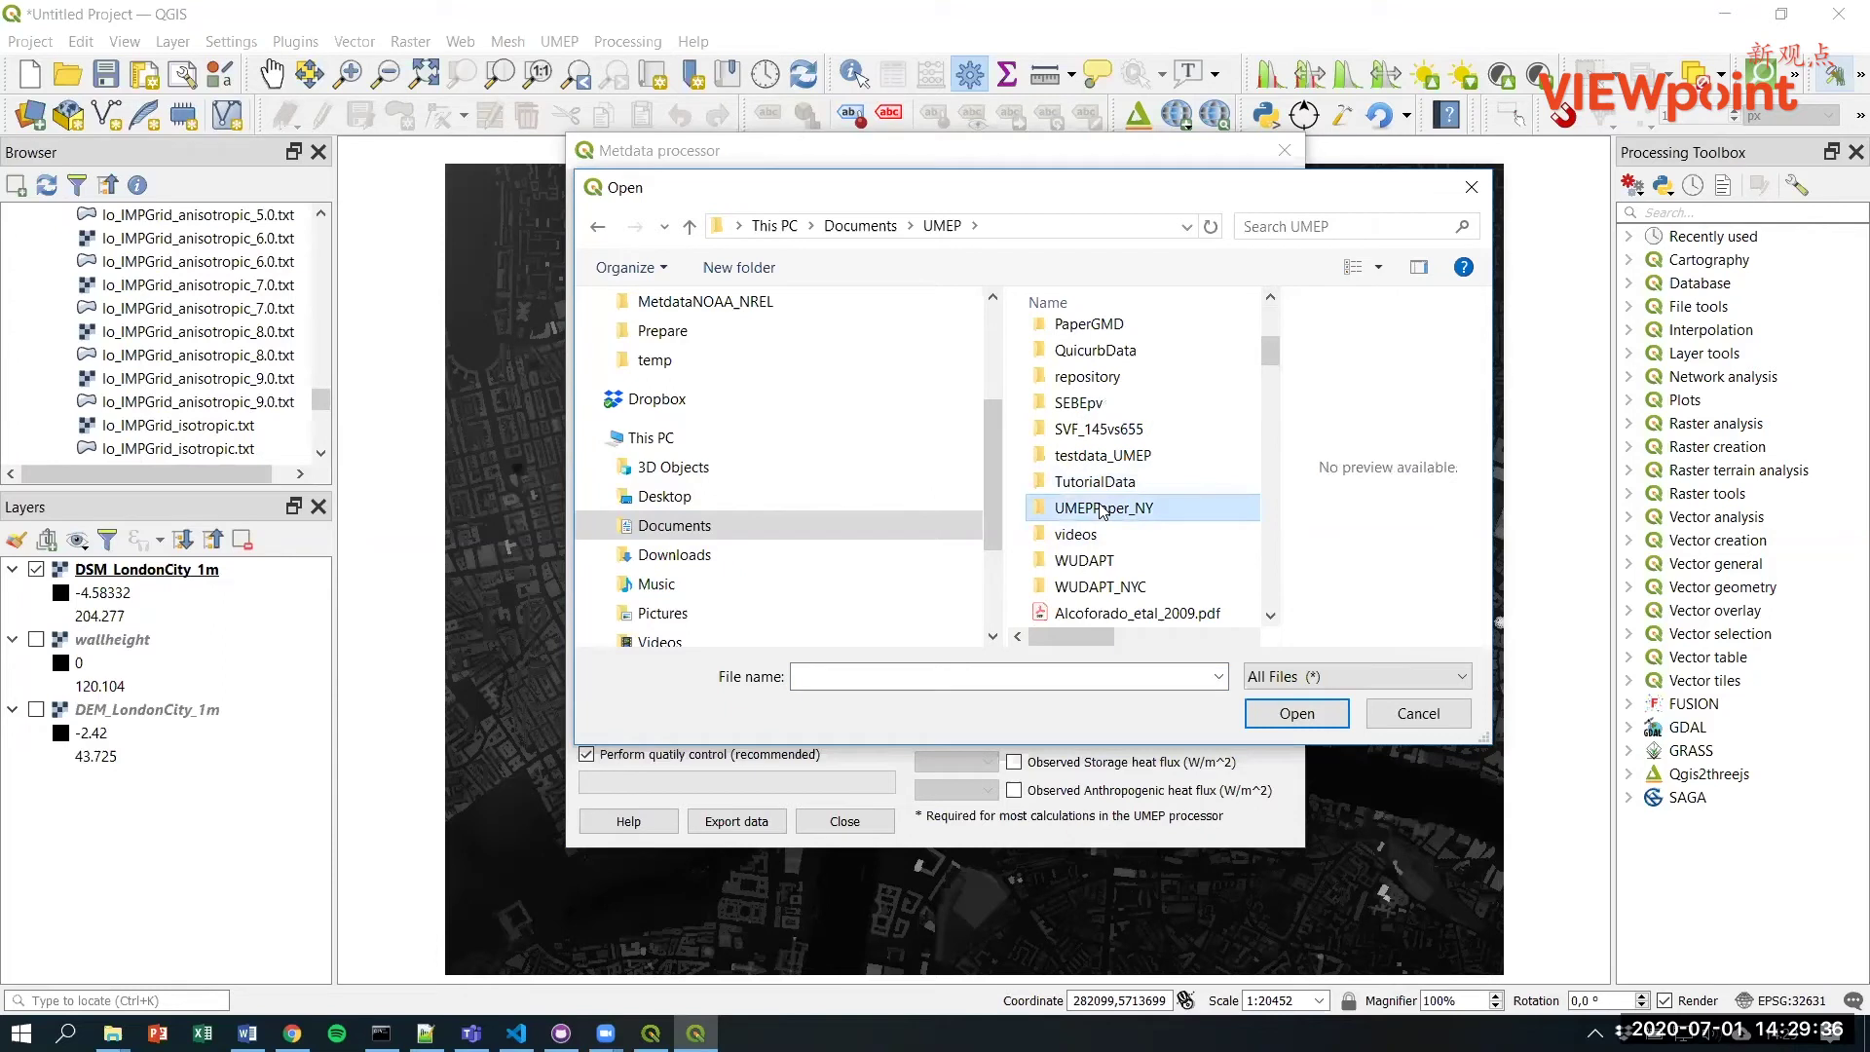
double_click(1104, 508)
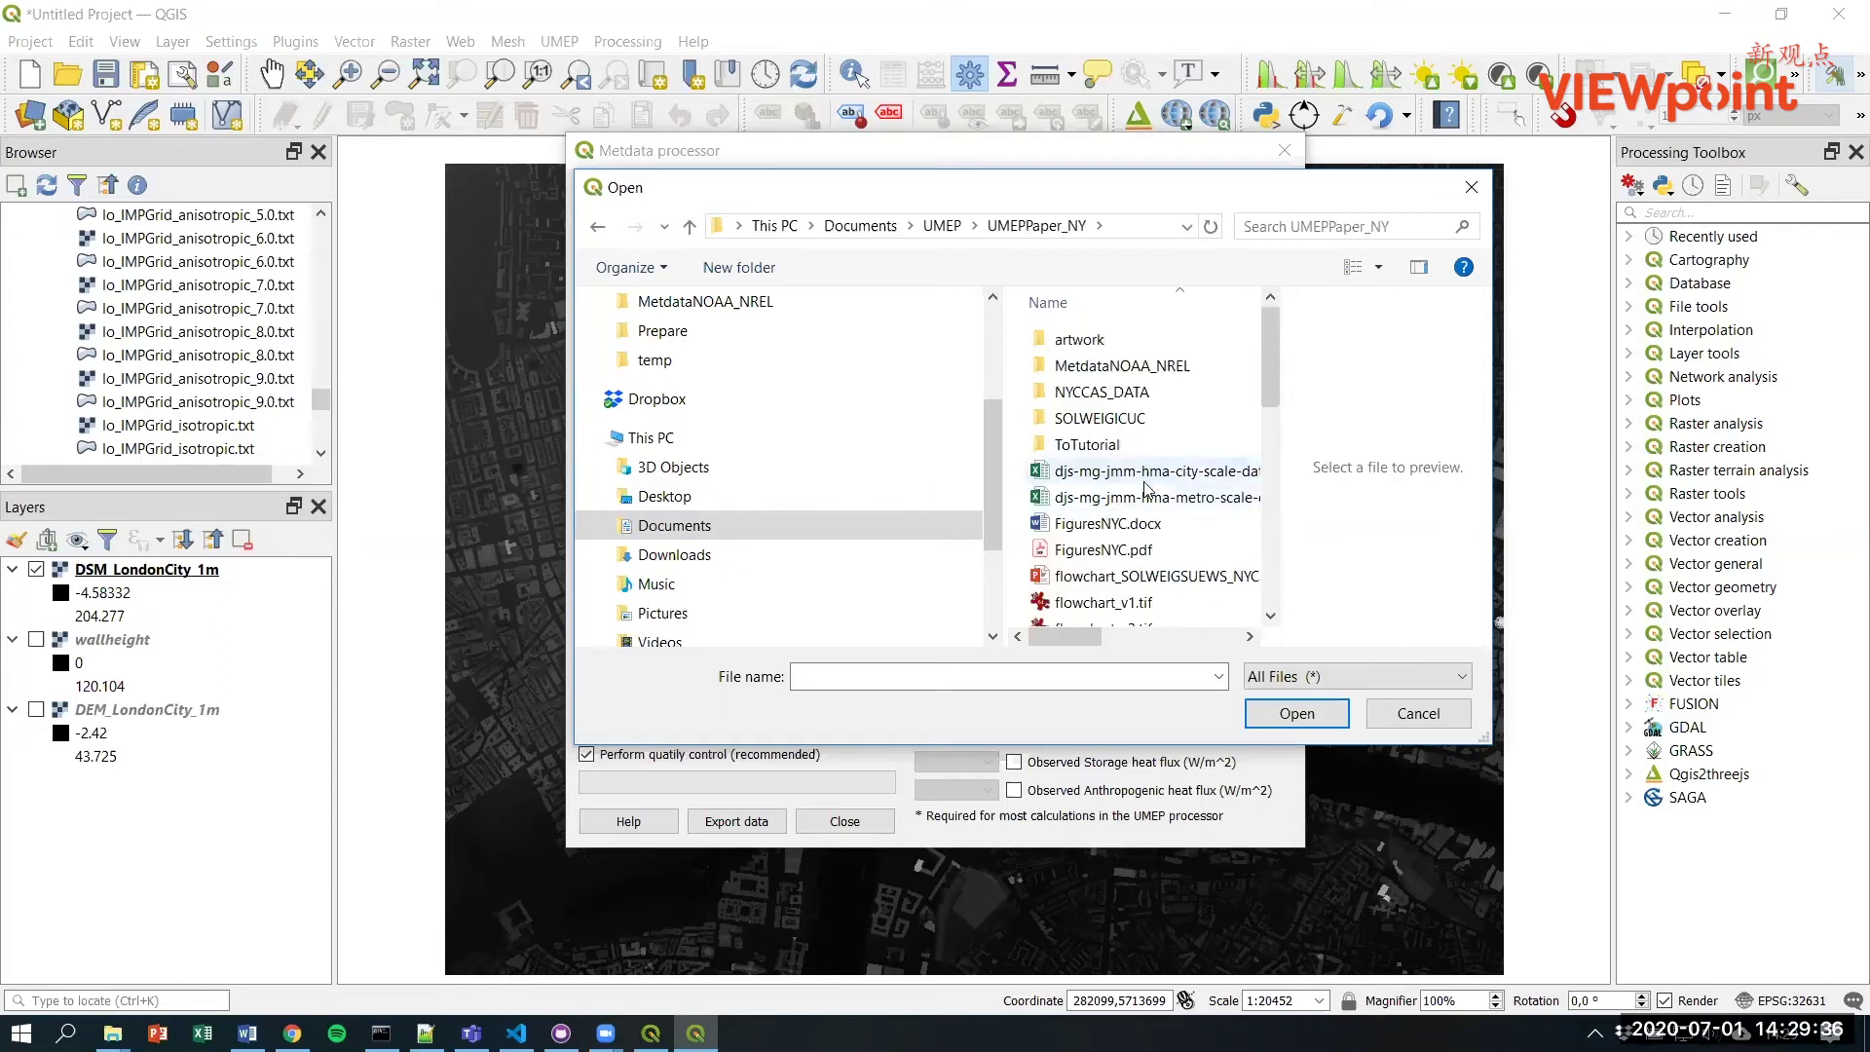
double_click(1100, 365)
left_click(1085, 446)
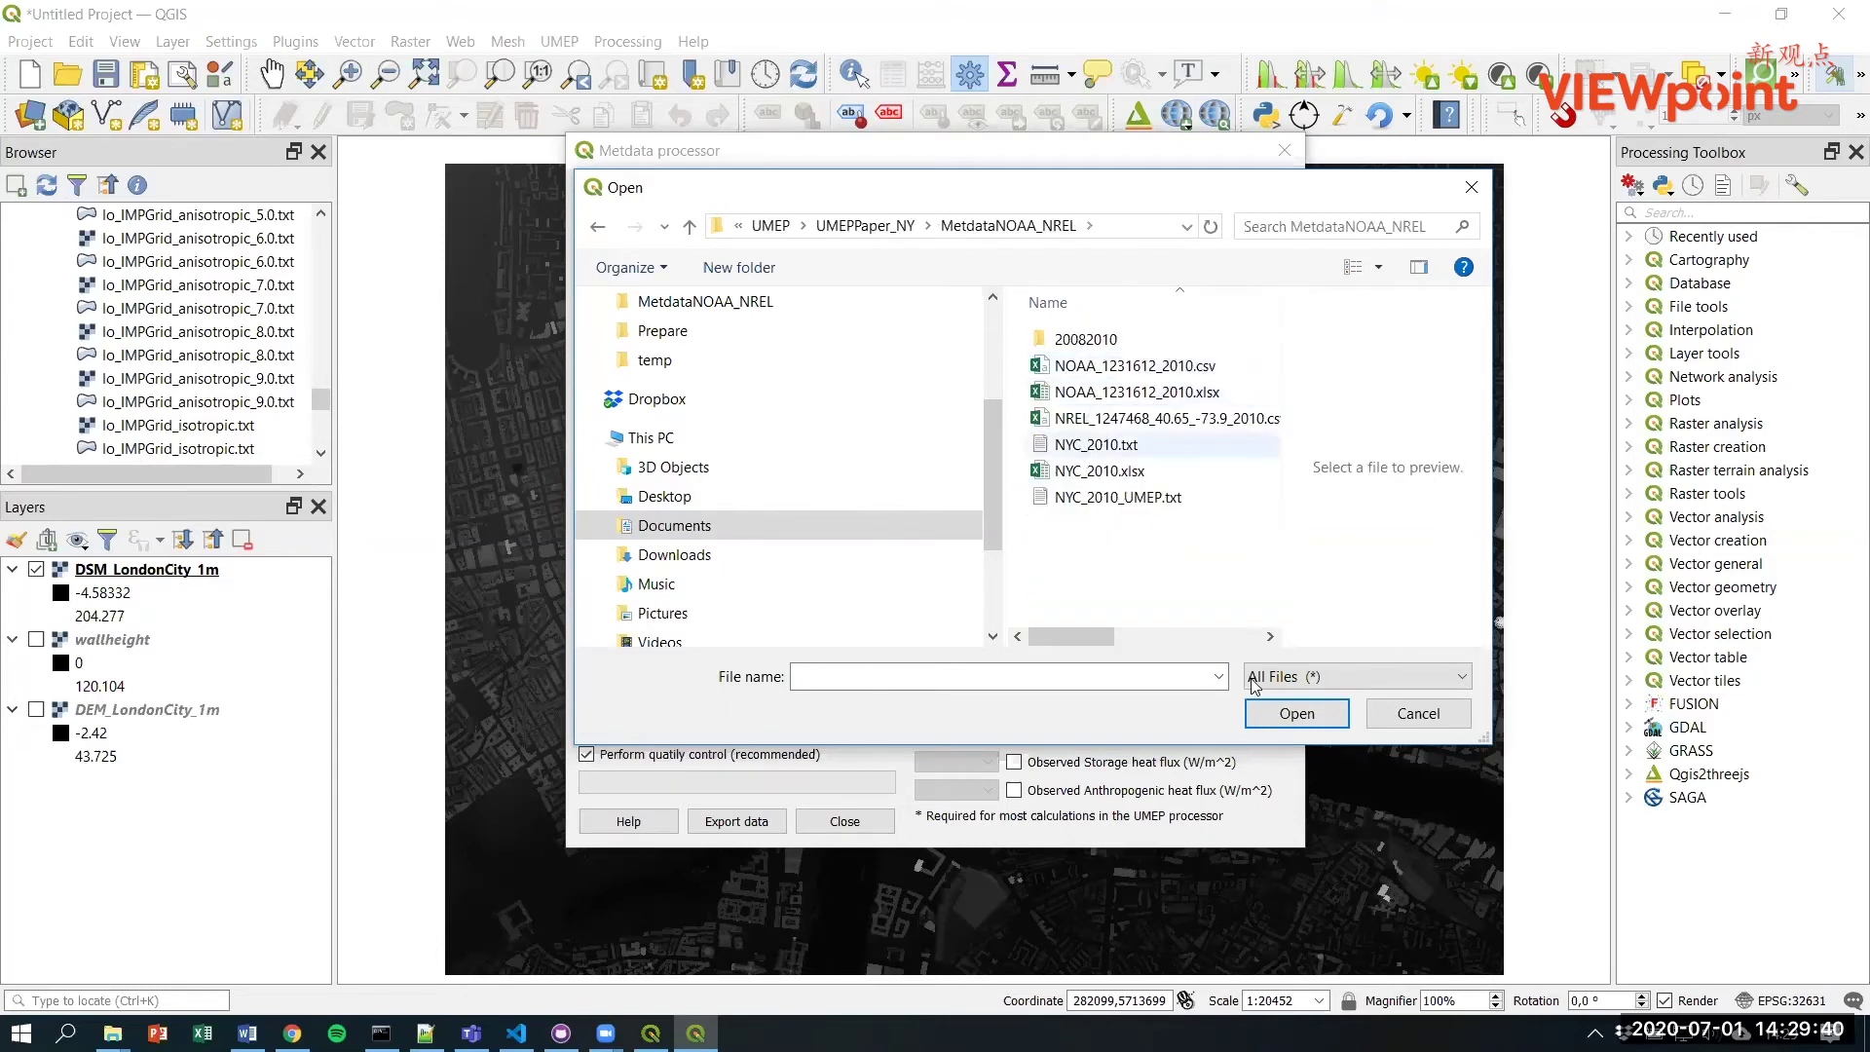
left_click(1297, 715)
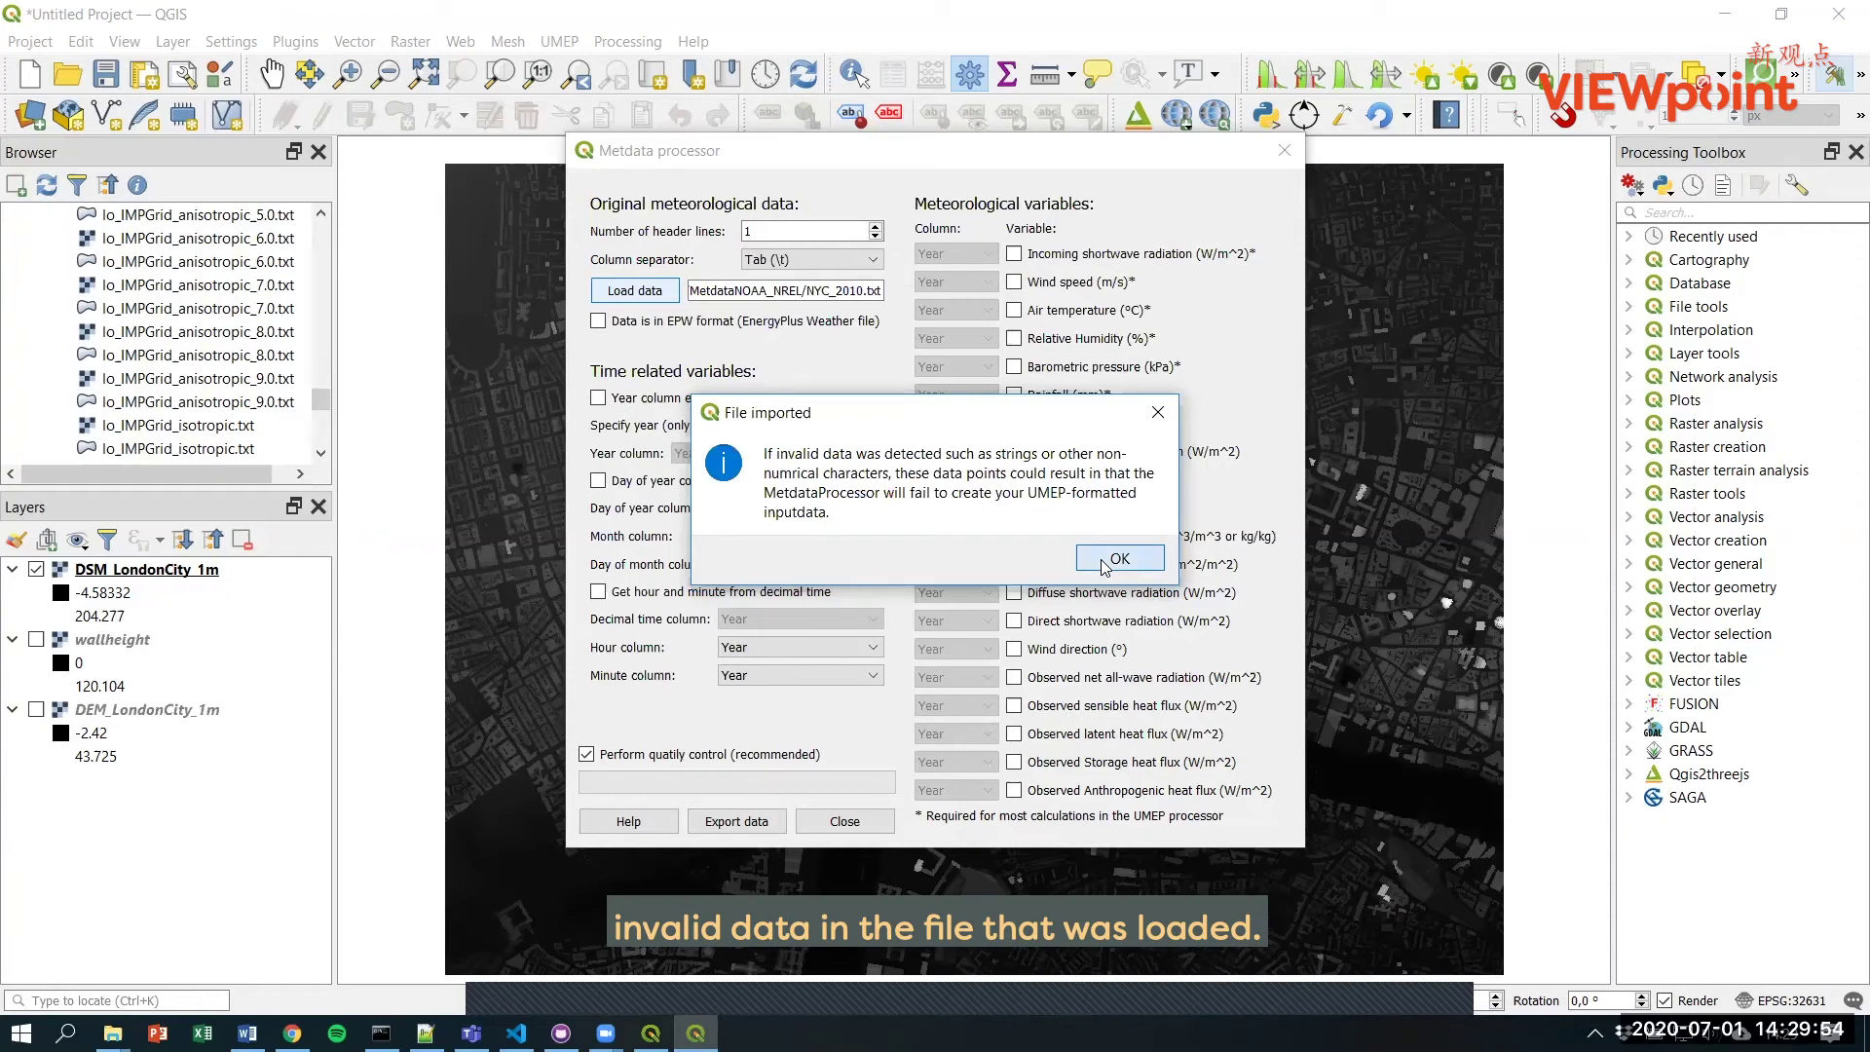
Step: Dismiss the invalid-data warning, enable the Year column, and map month to Month
left_click(1114, 560)
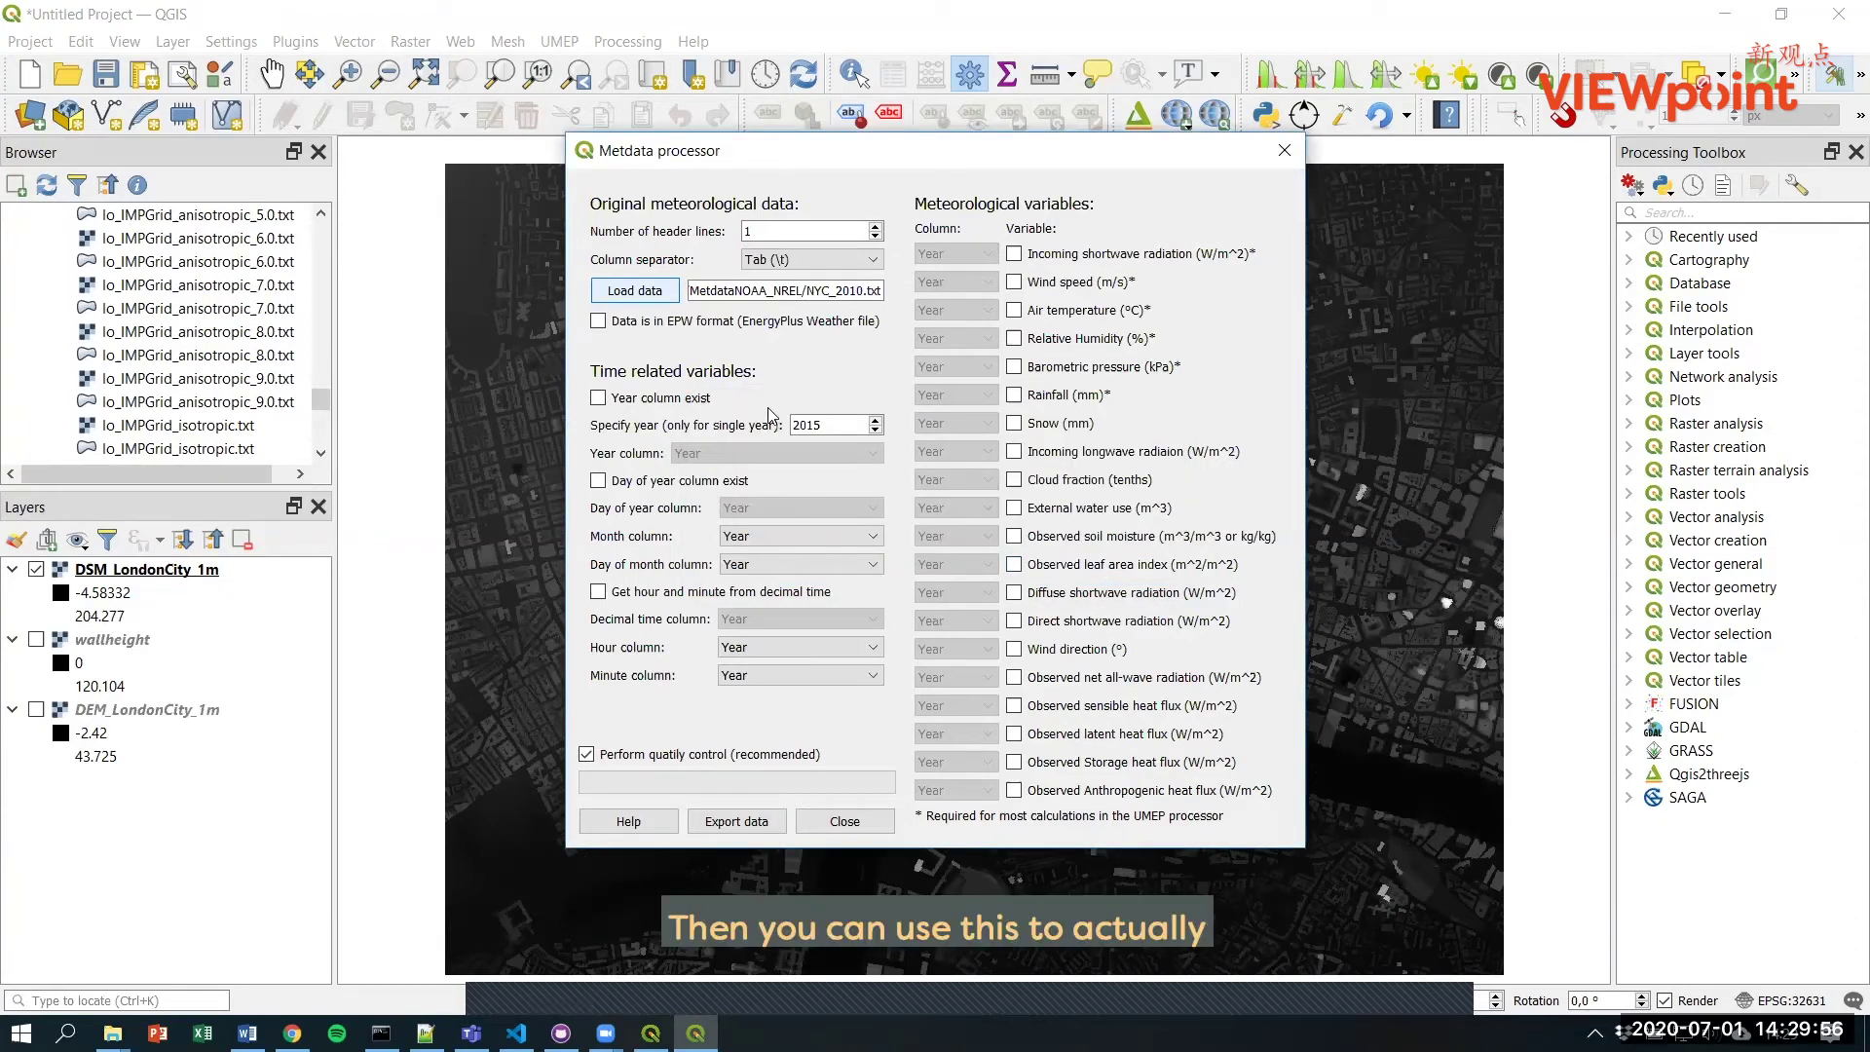
left_click(598, 399)
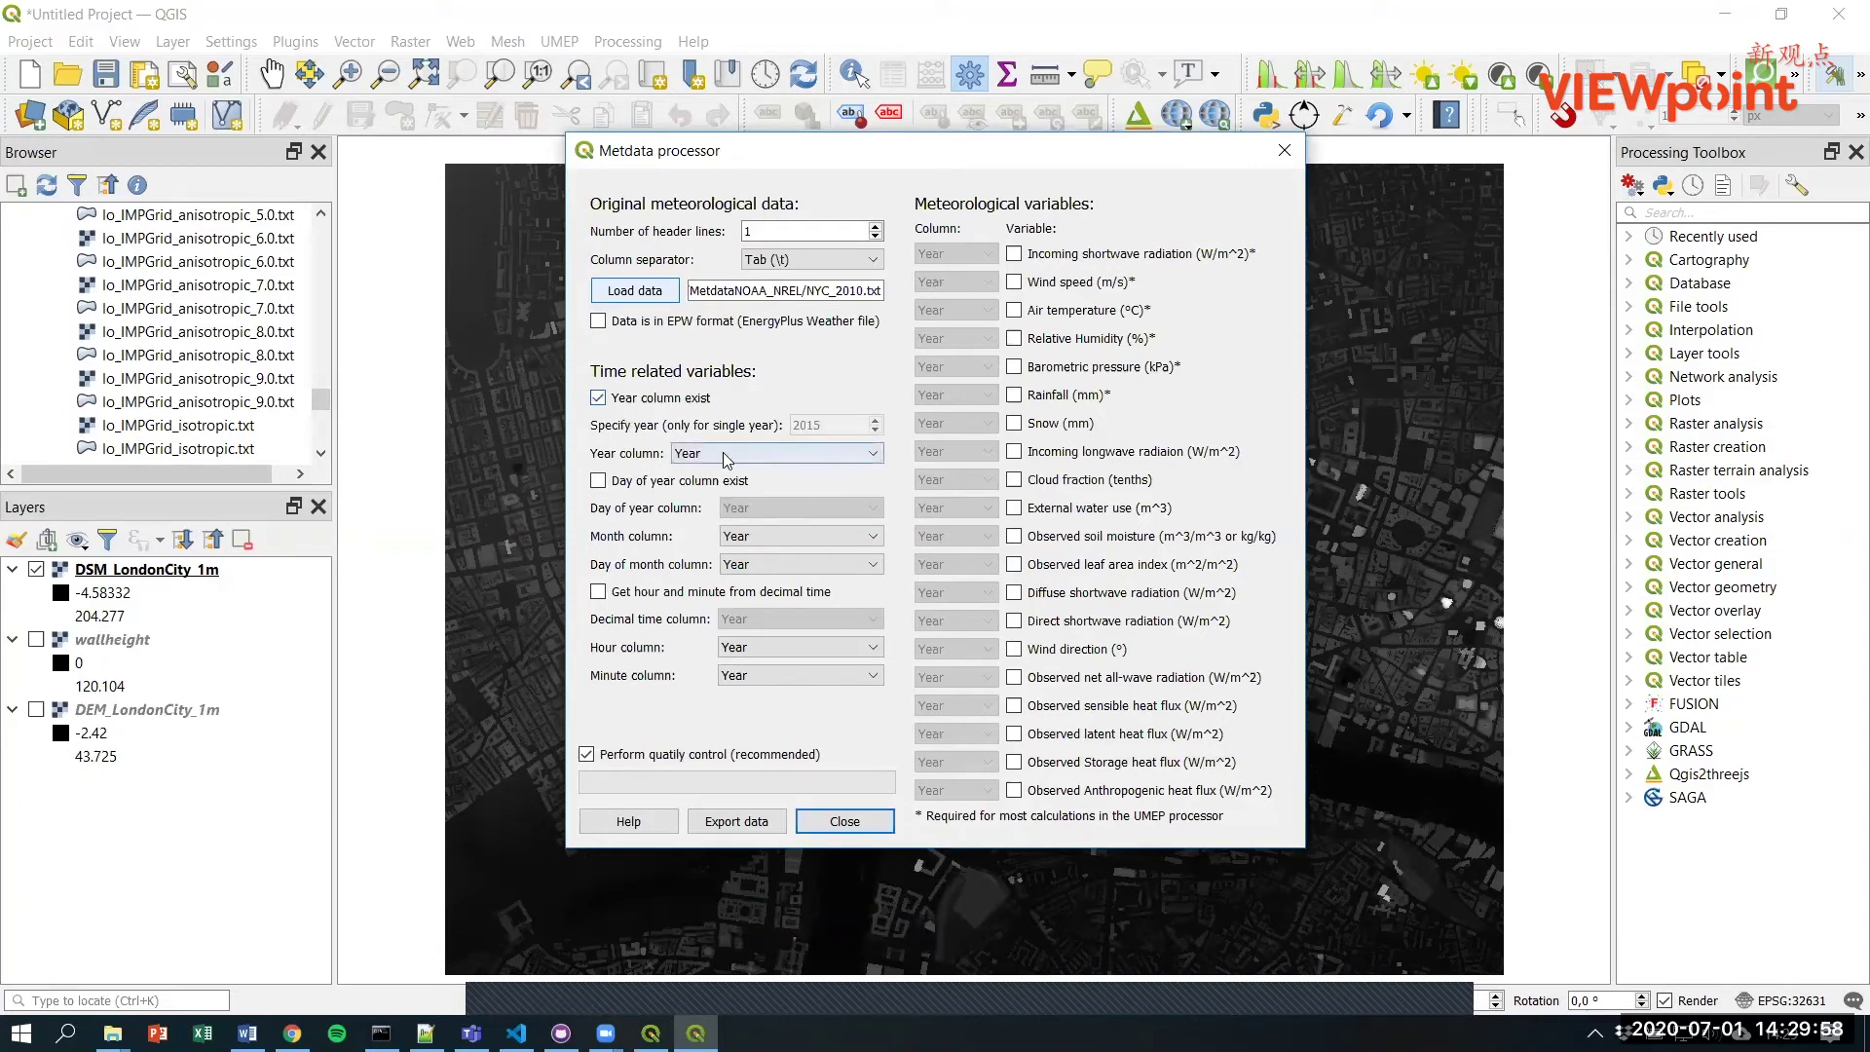
left_click(740, 535)
left_click(749, 571)
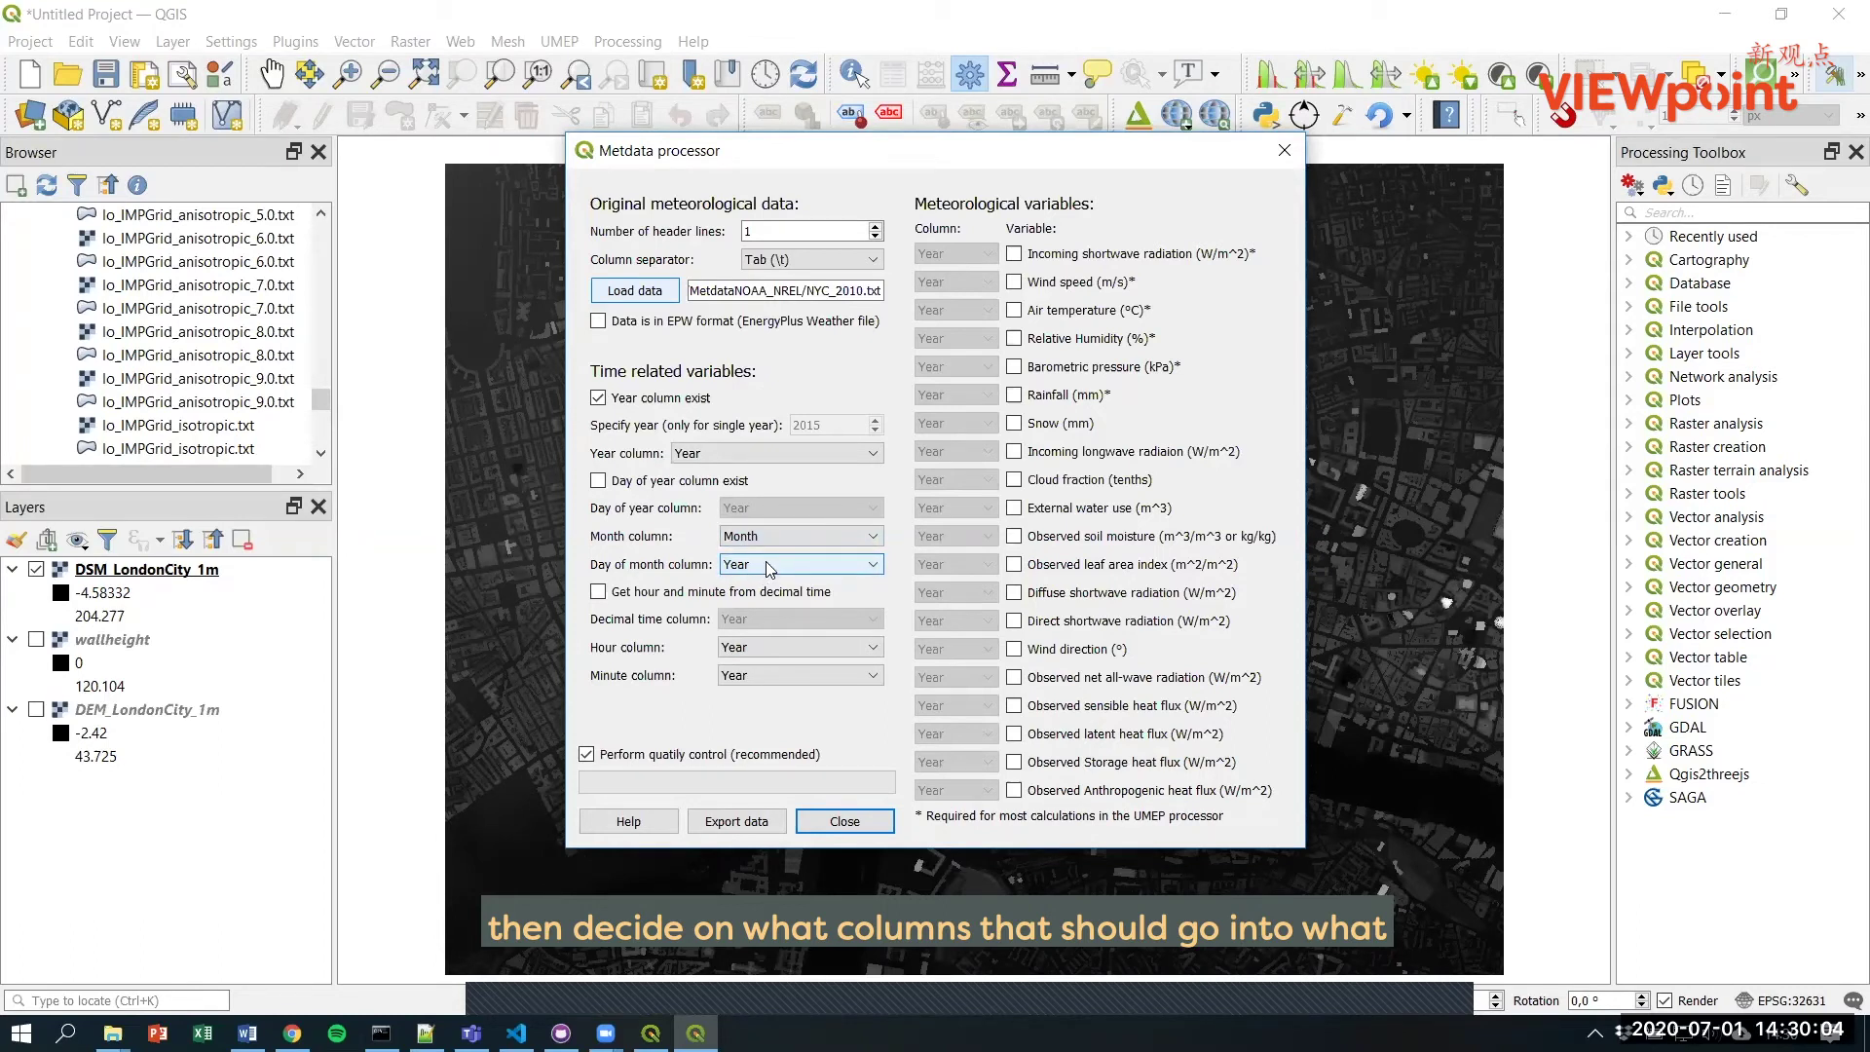
Step: Map day of month, hour and minute to the Day, Hour and Minute columns
left_click(766, 568)
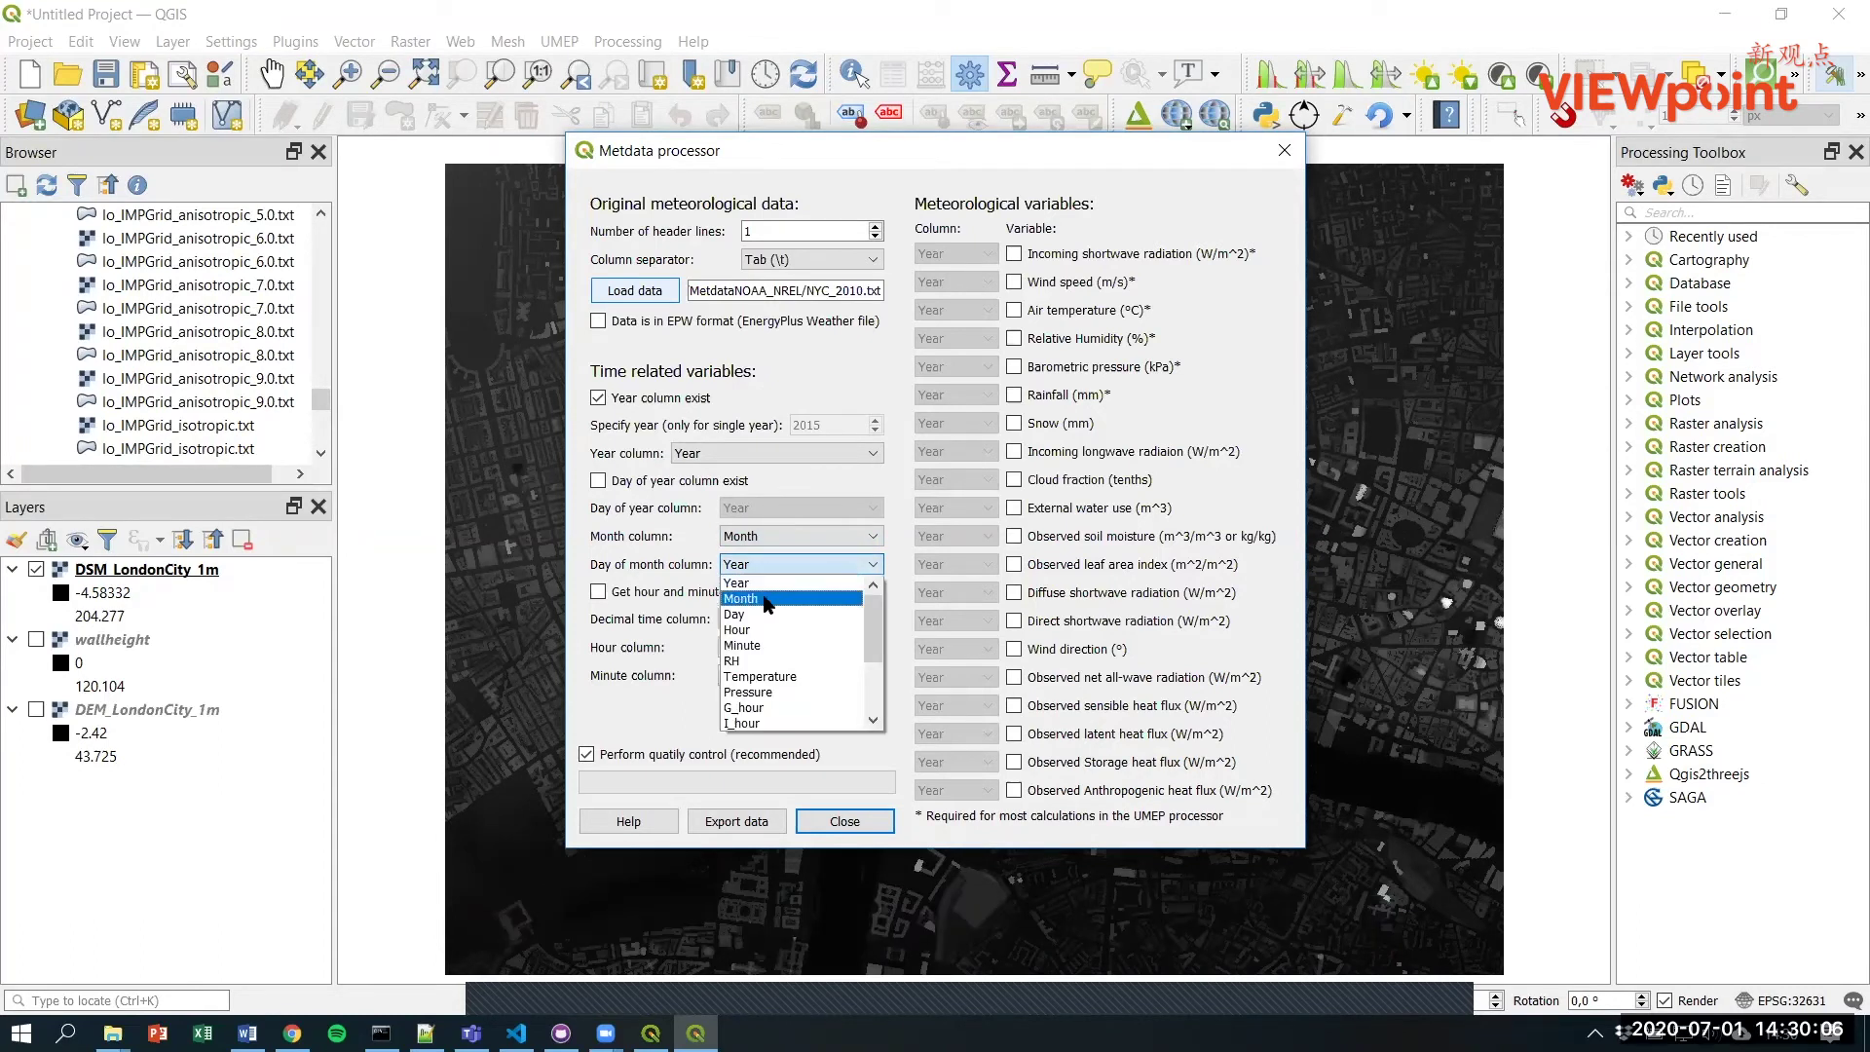
left_click(749, 590)
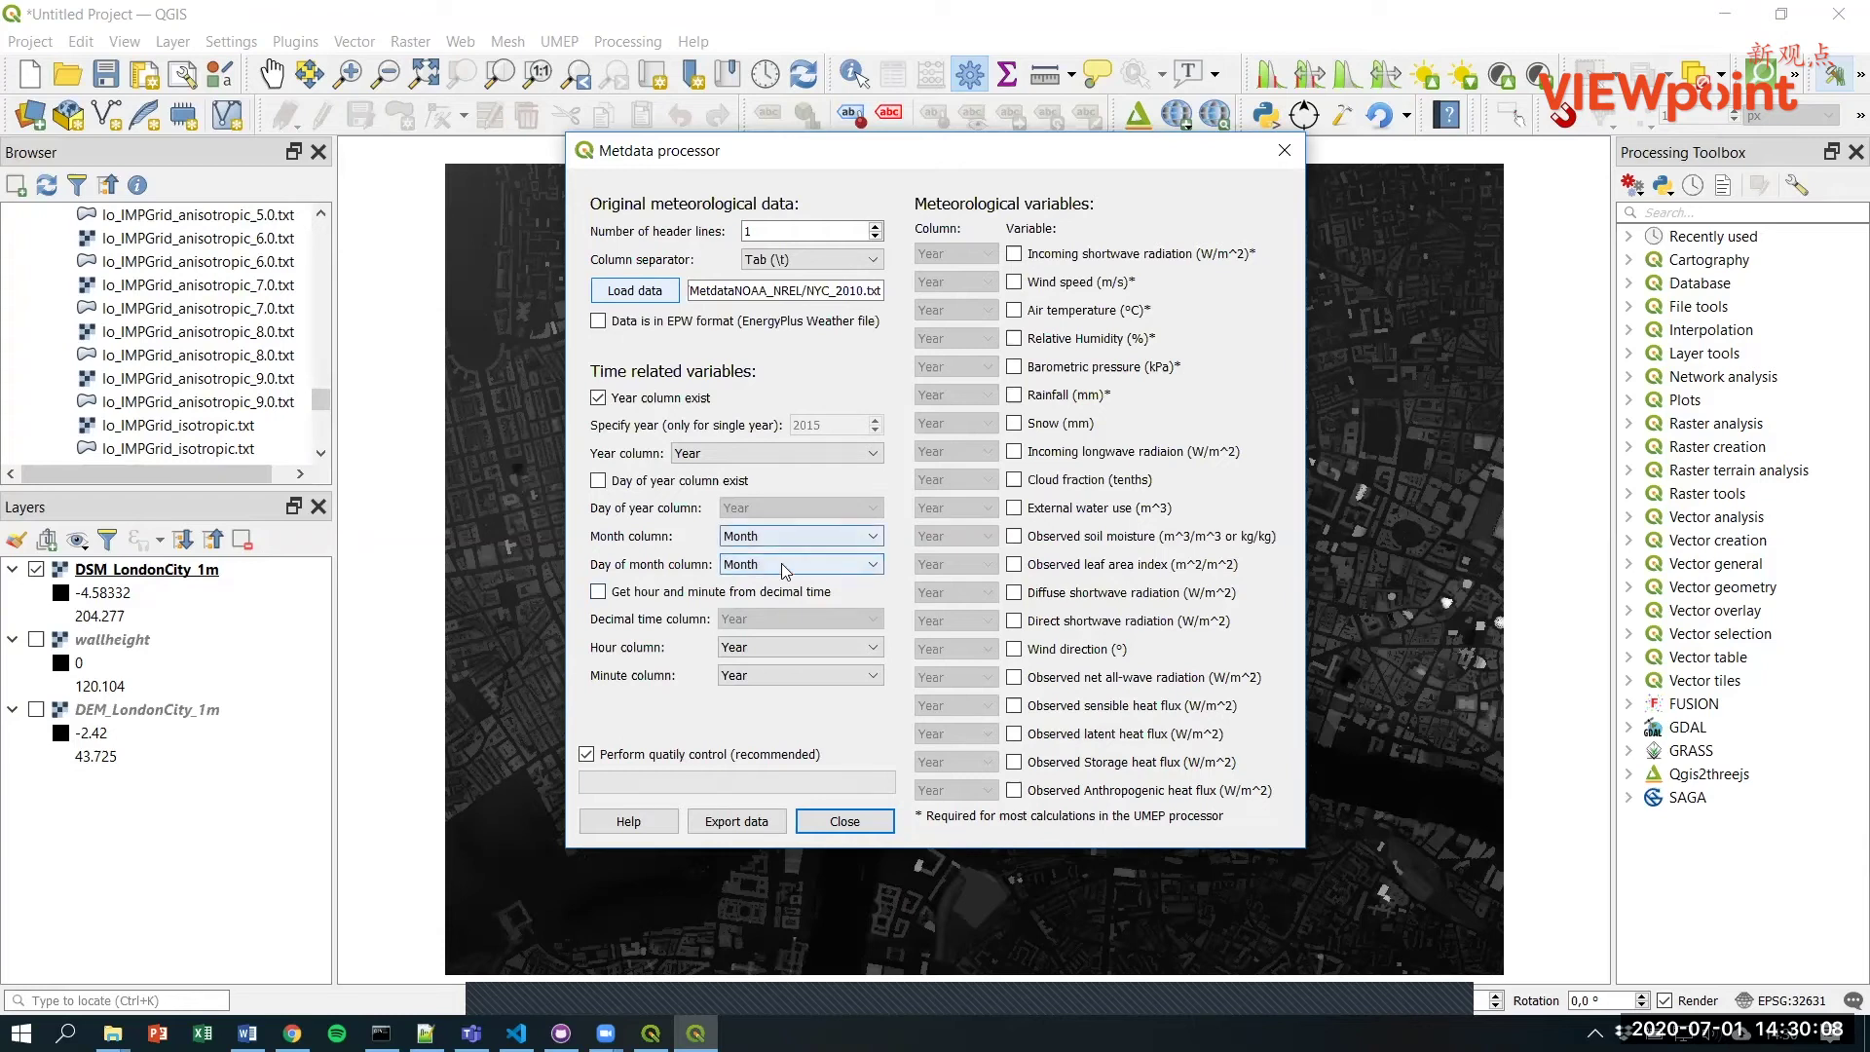
left_click(782, 564)
left_click(779, 615)
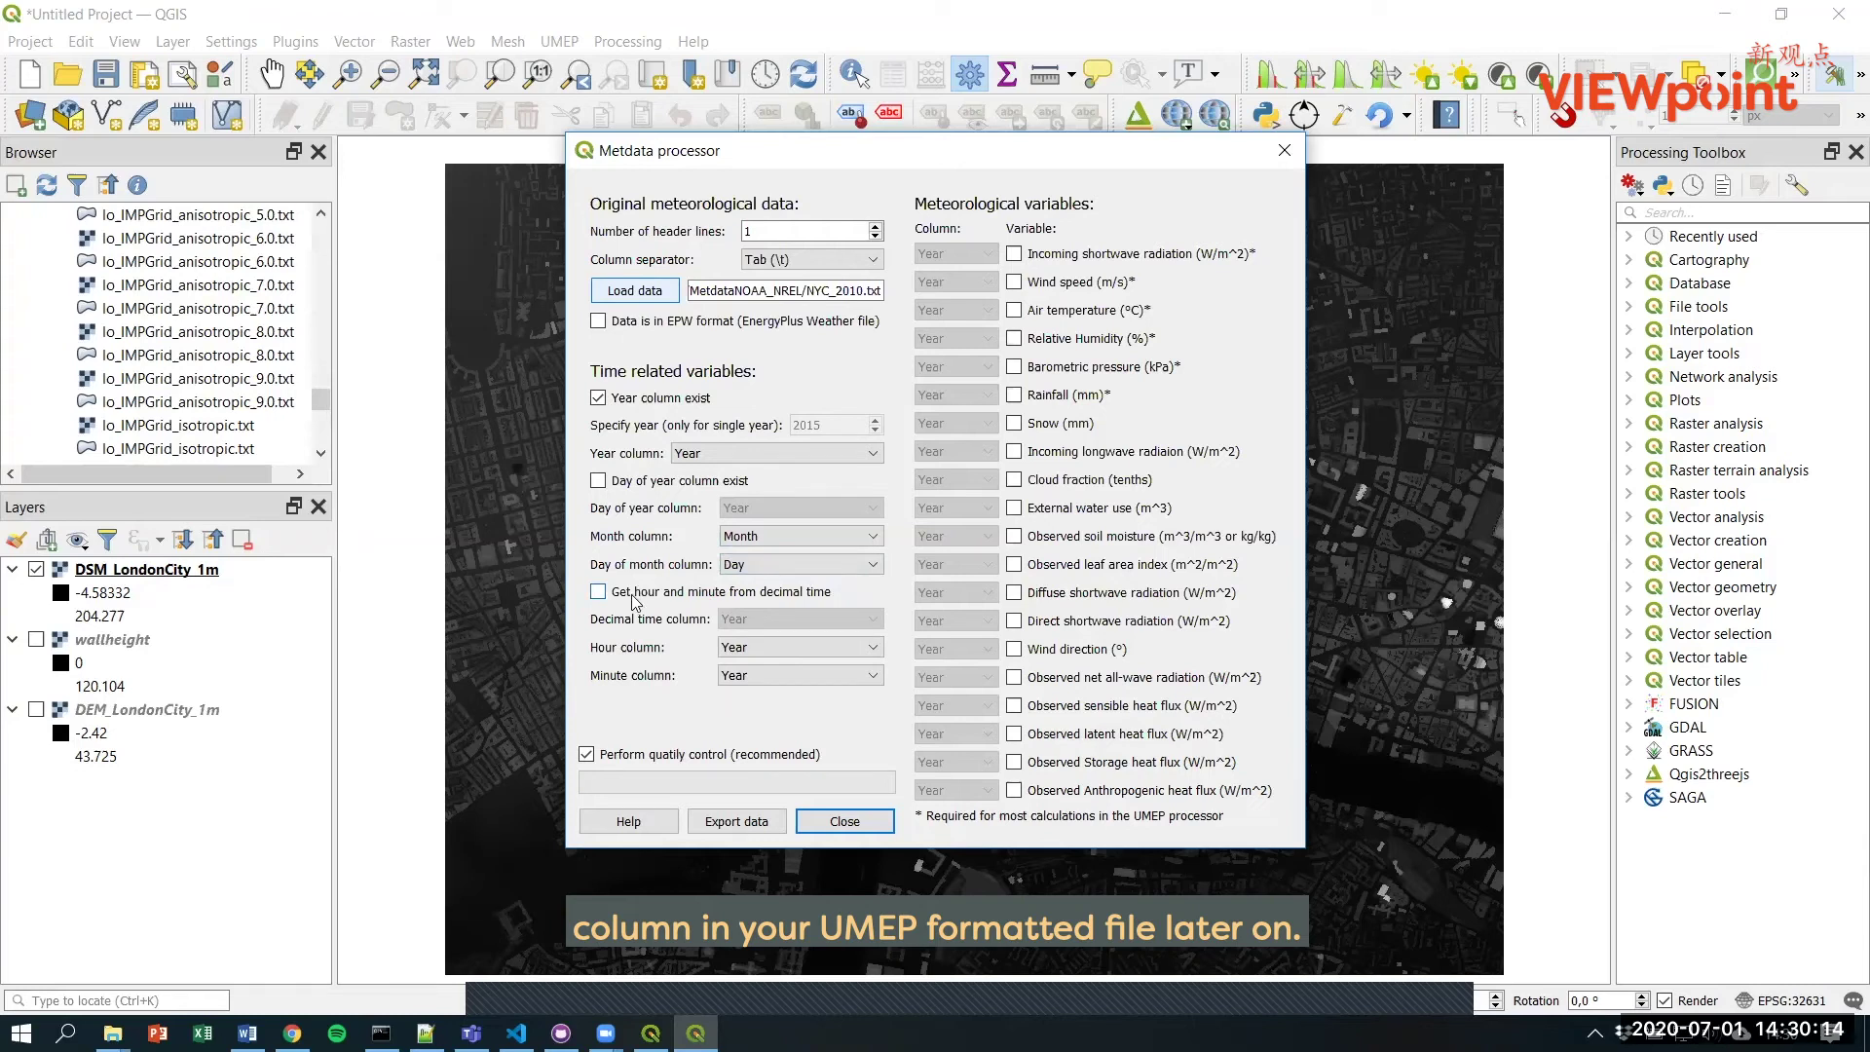
left_click(764, 650)
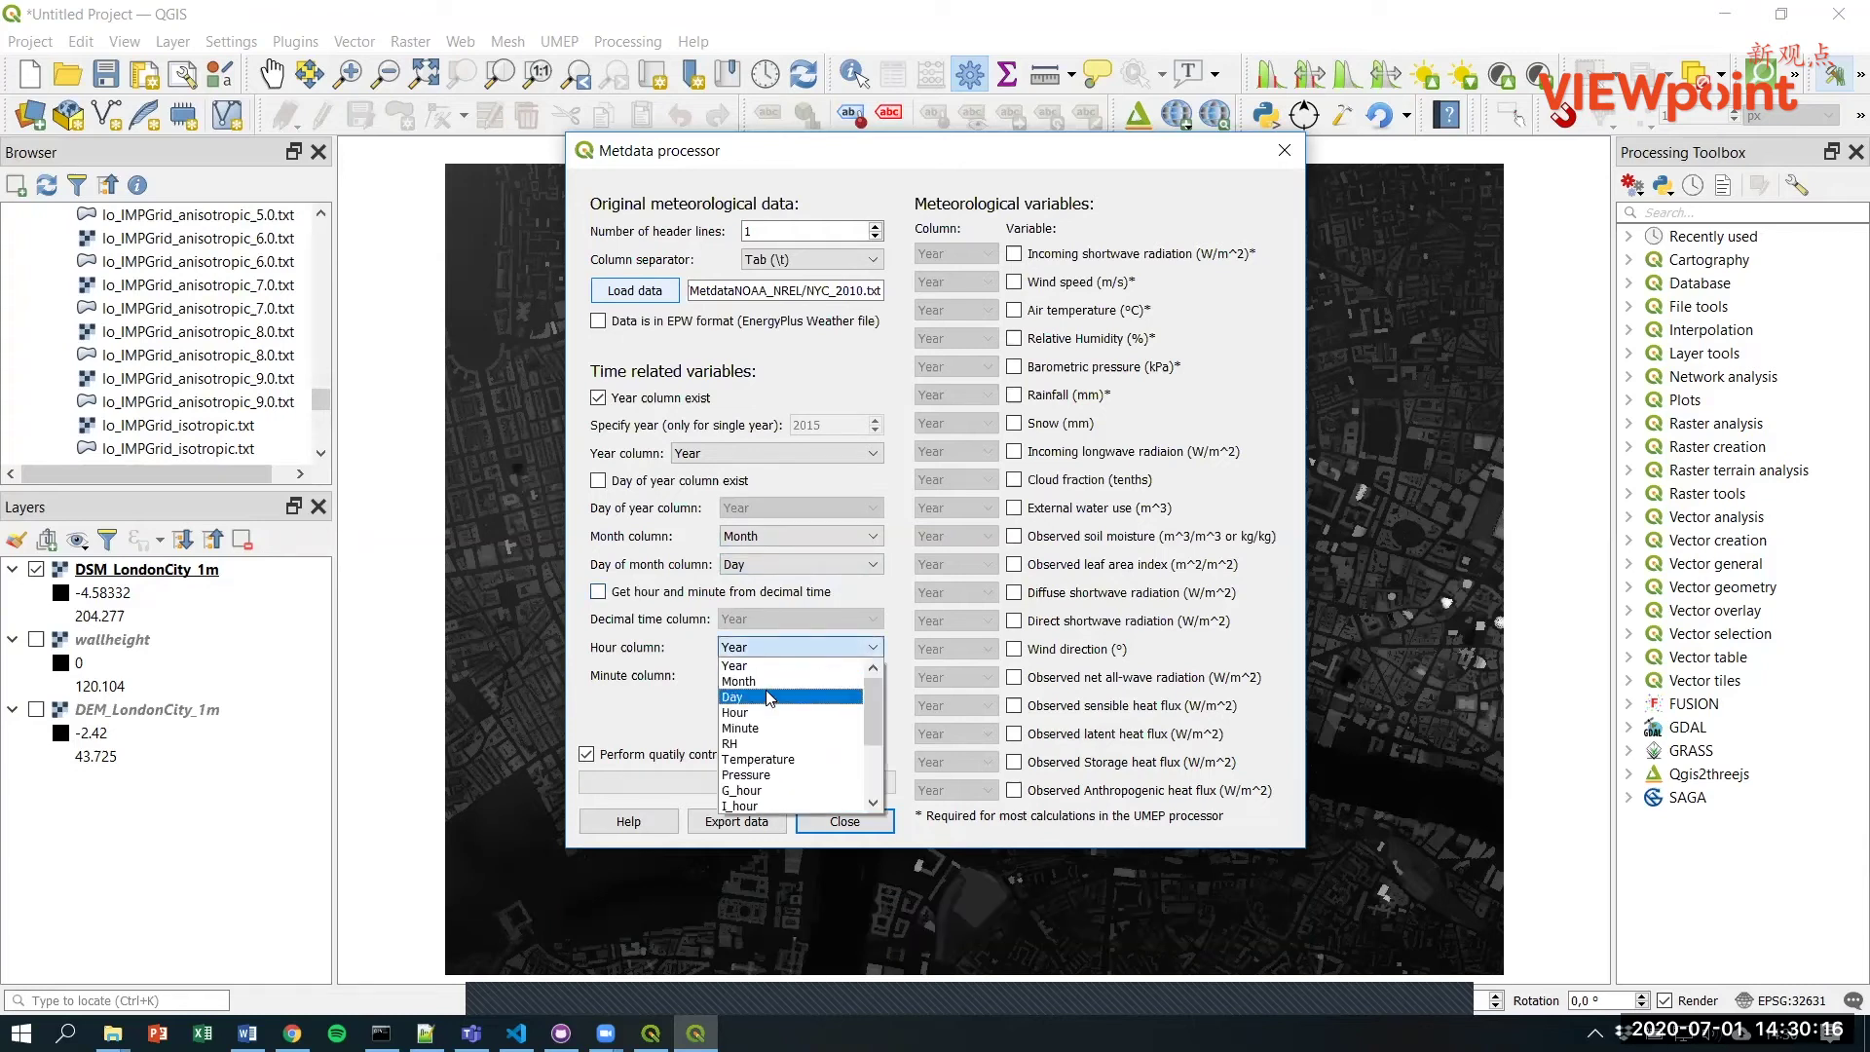
left_click(768, 713)
left_click(760, 676)
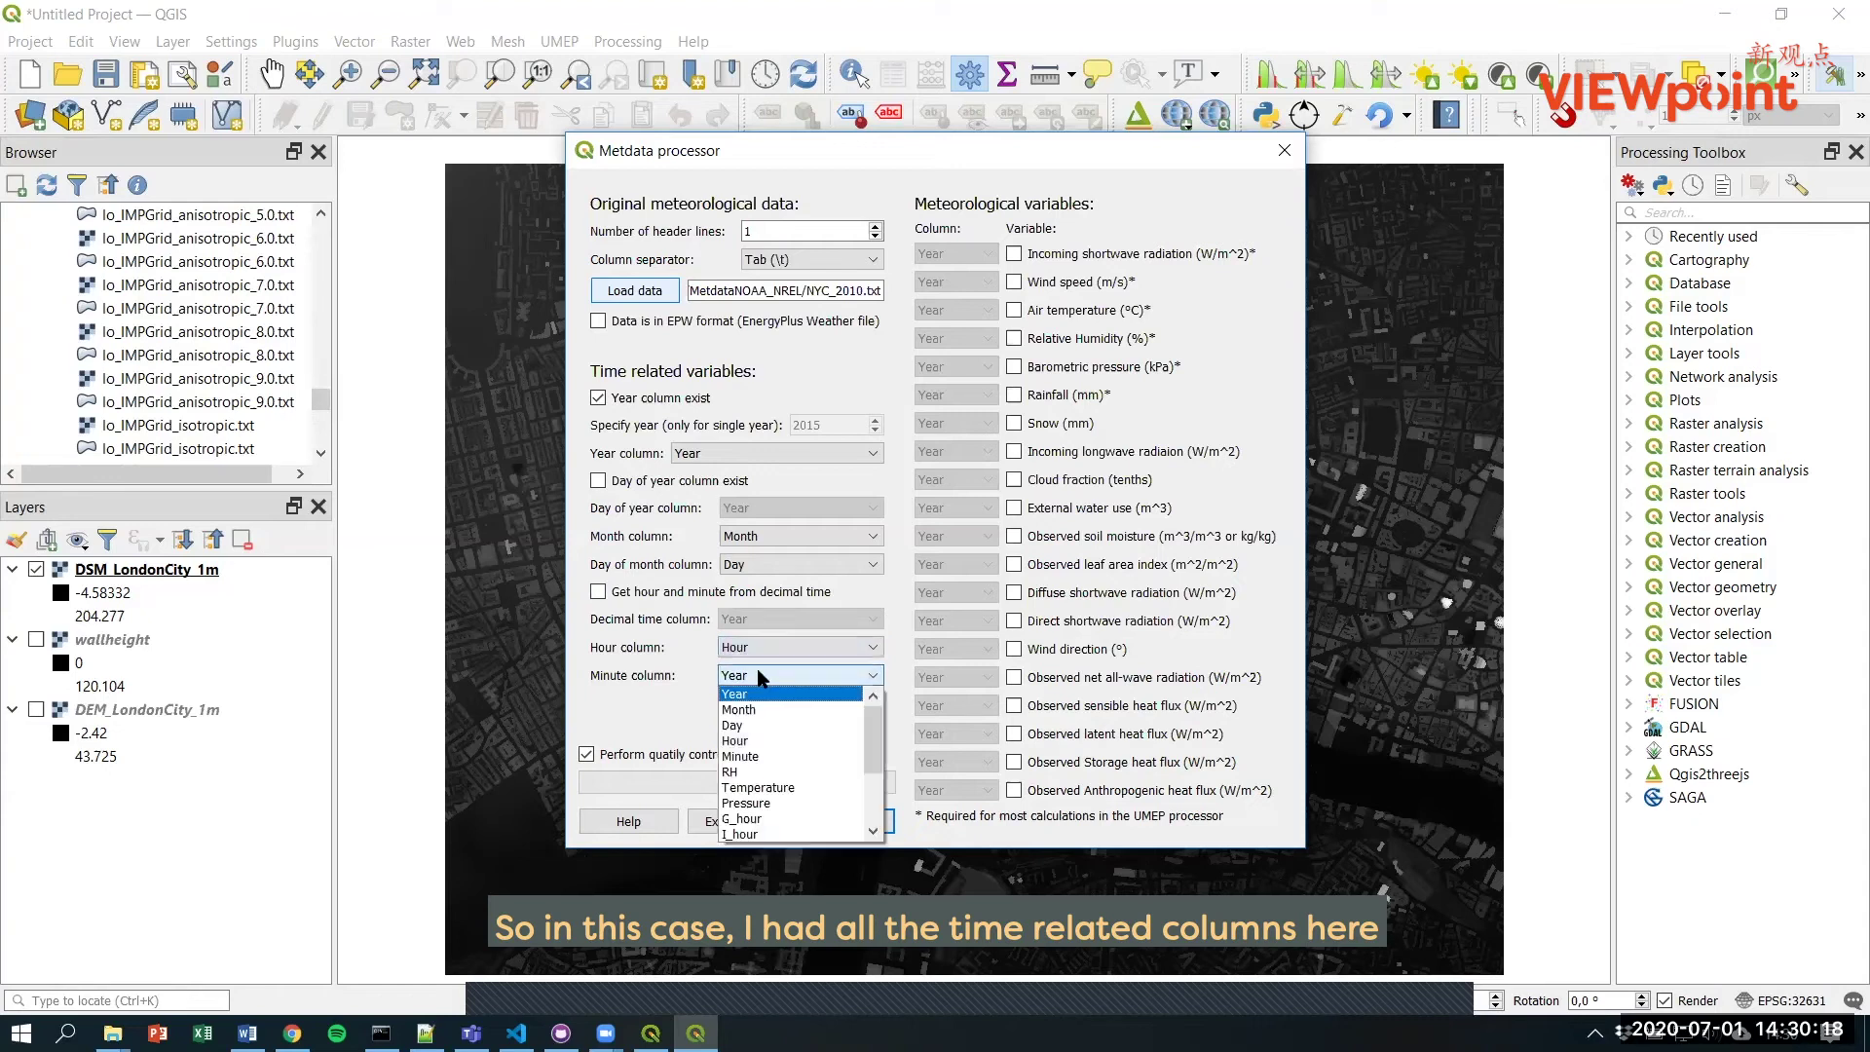
left_click(754, 756)
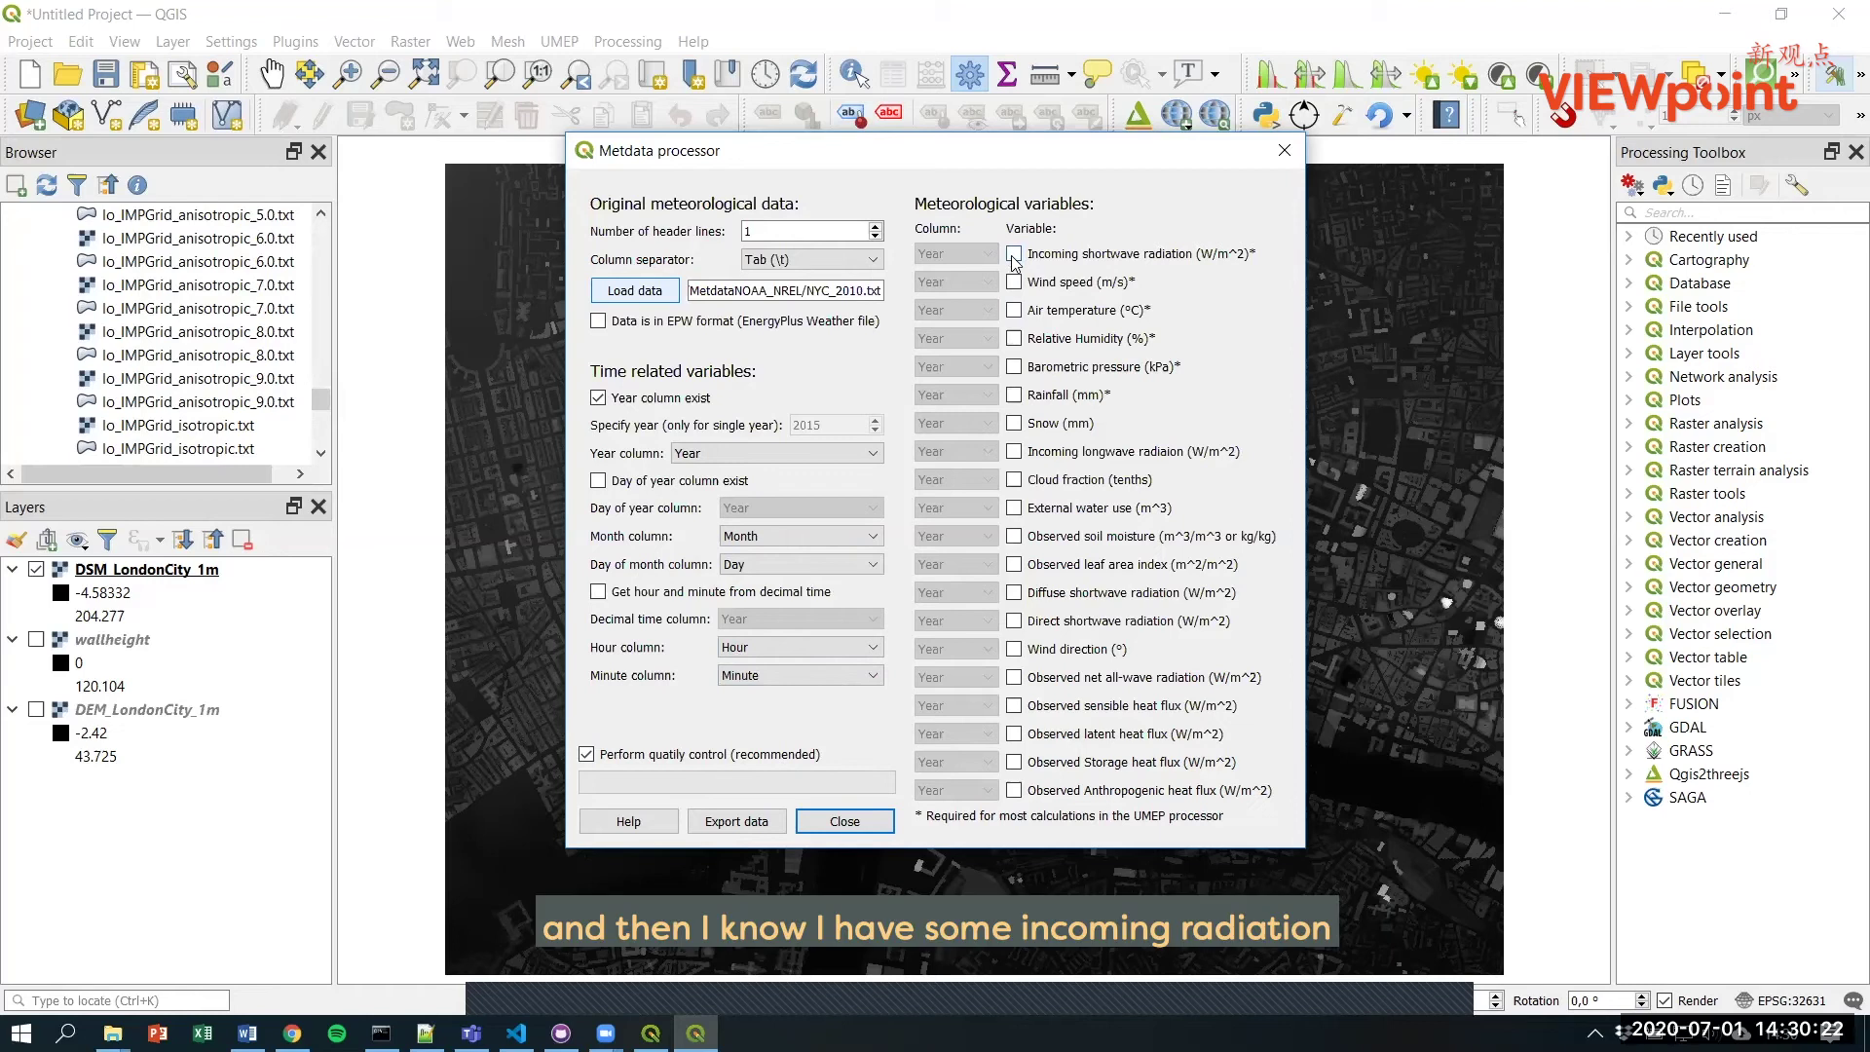
Step: Include shortwave radiation as G_hour and wind speed as ws_ms1
left_click(1015, 256)
left_click(958, 256)
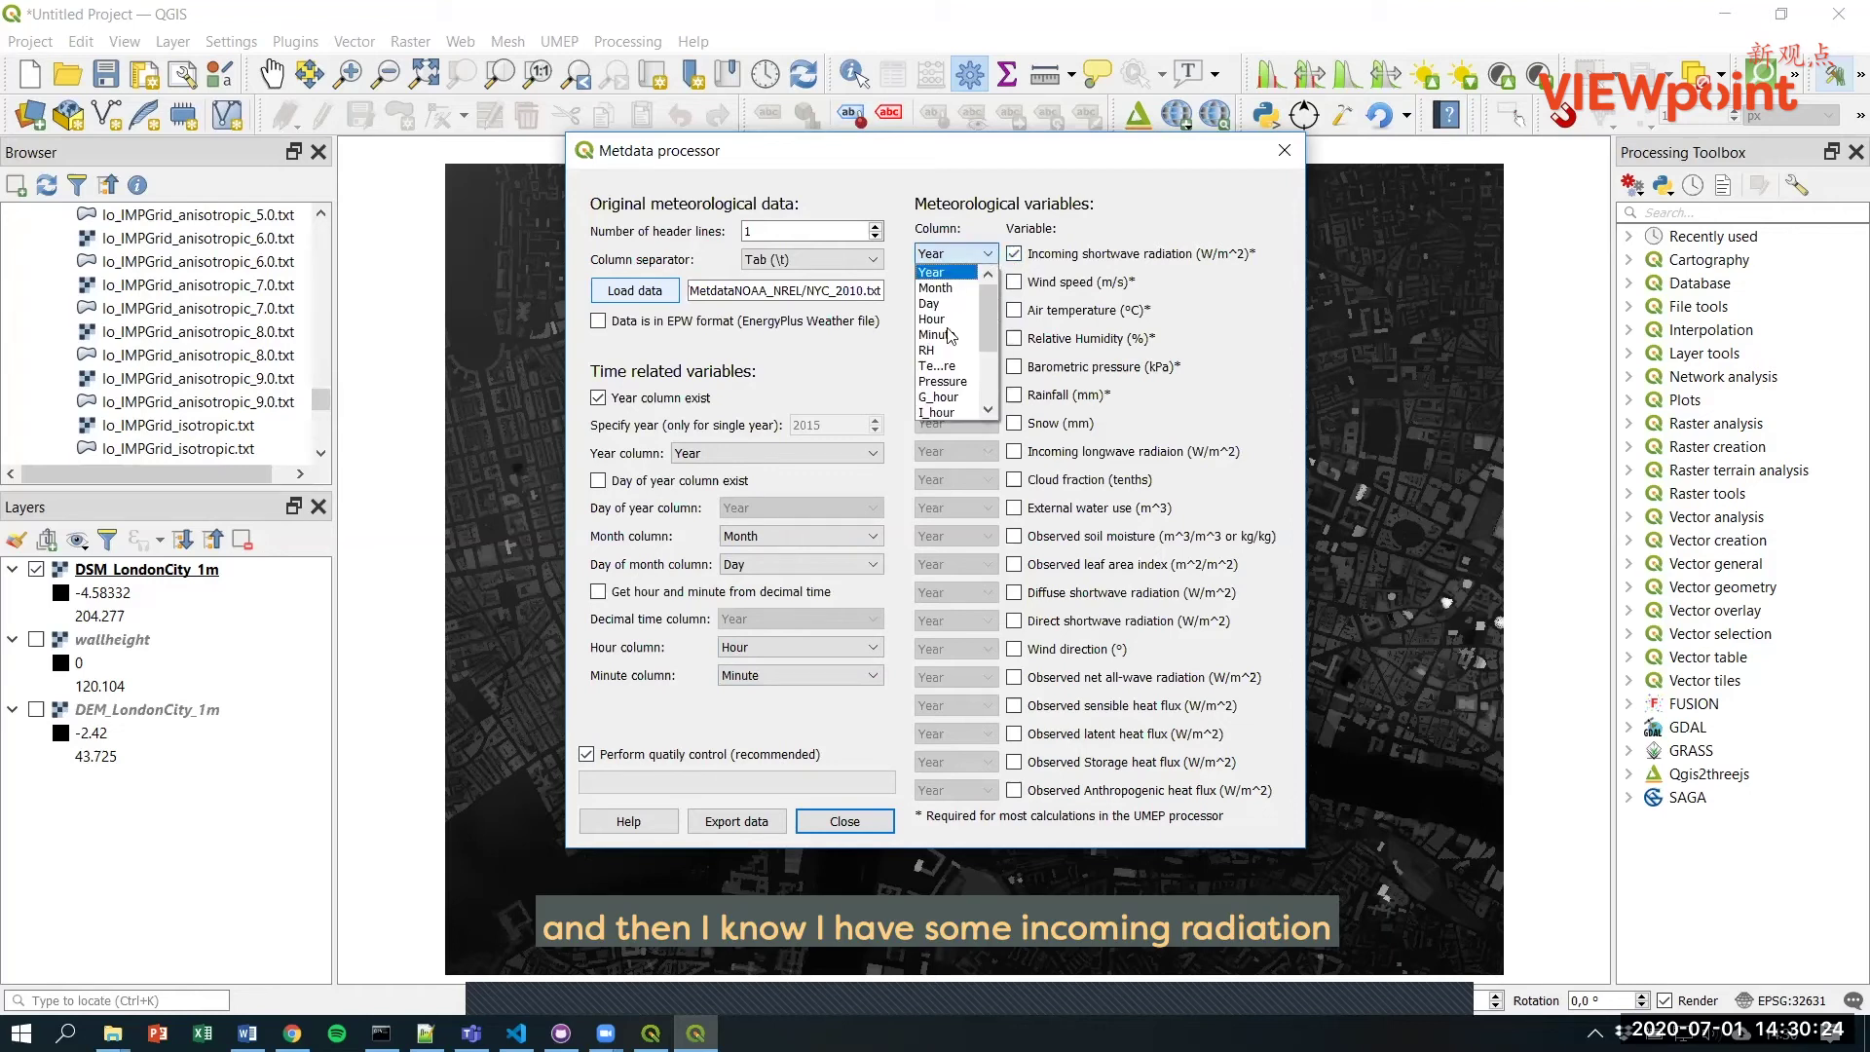
left_click(943, 398)
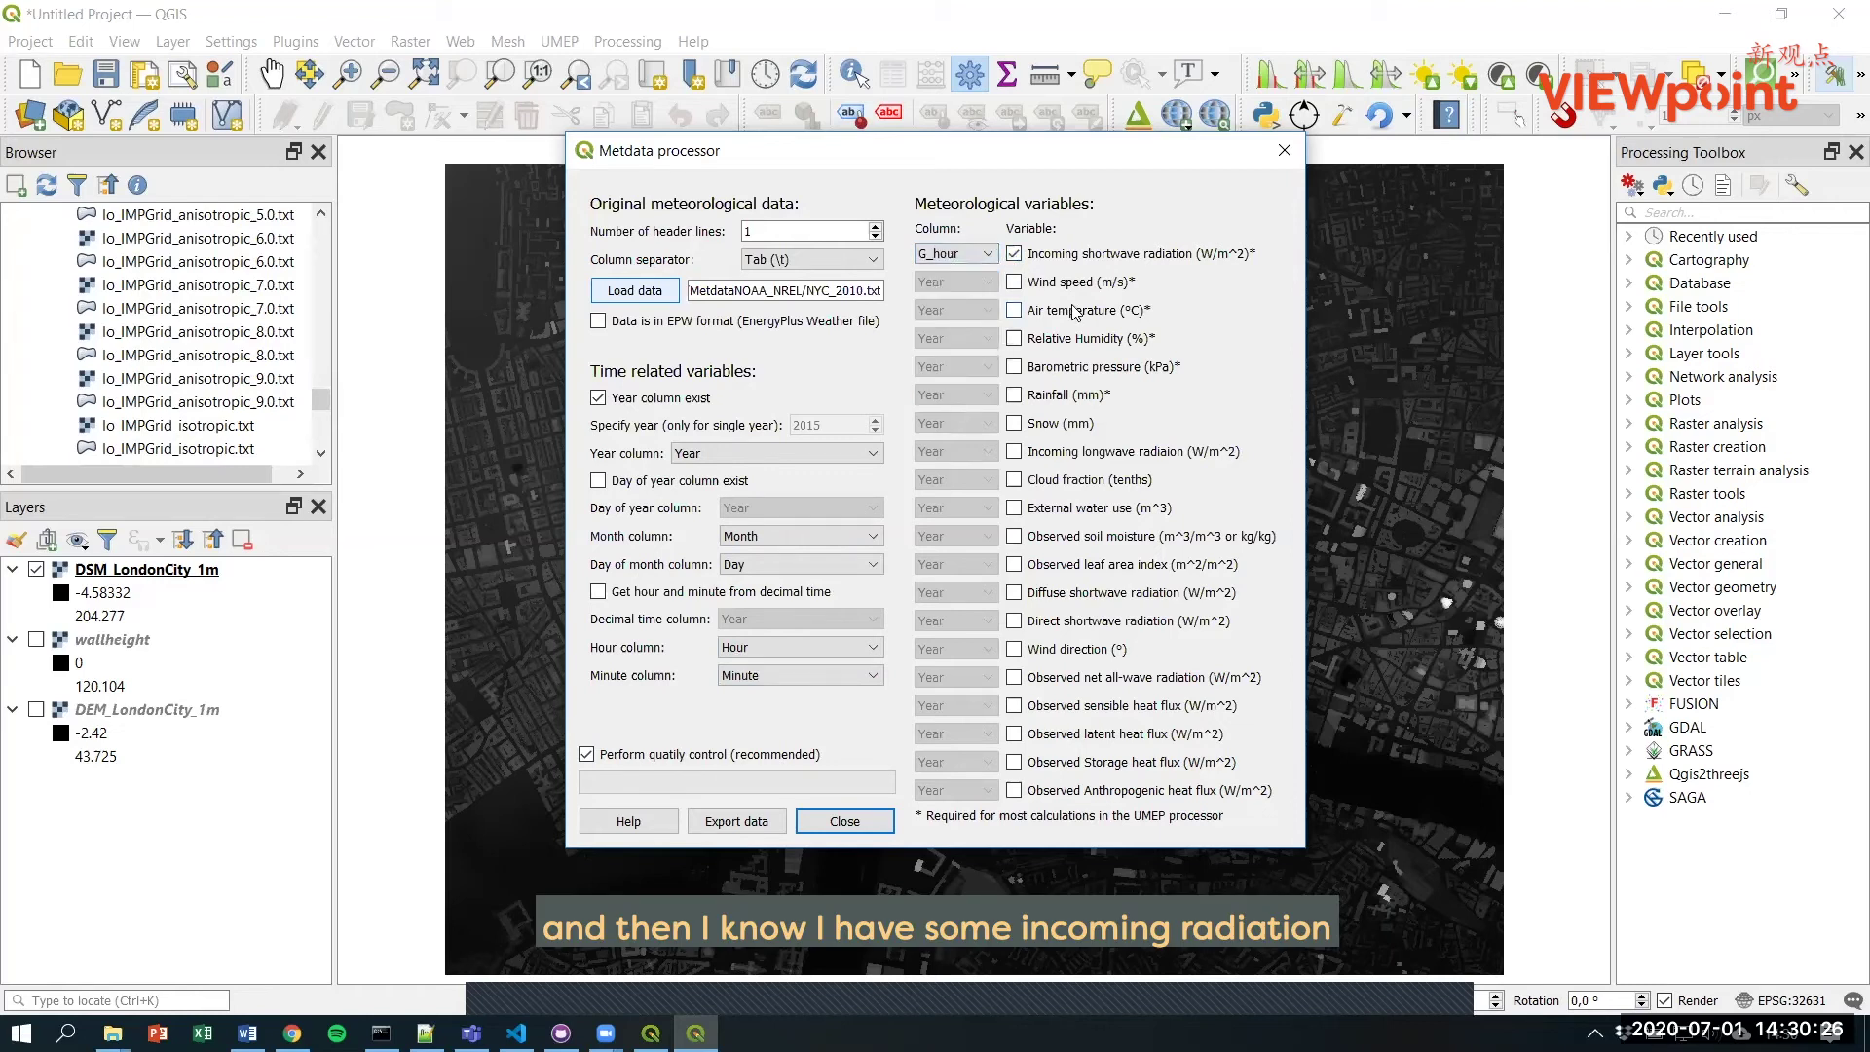
left_click(1014, 281)
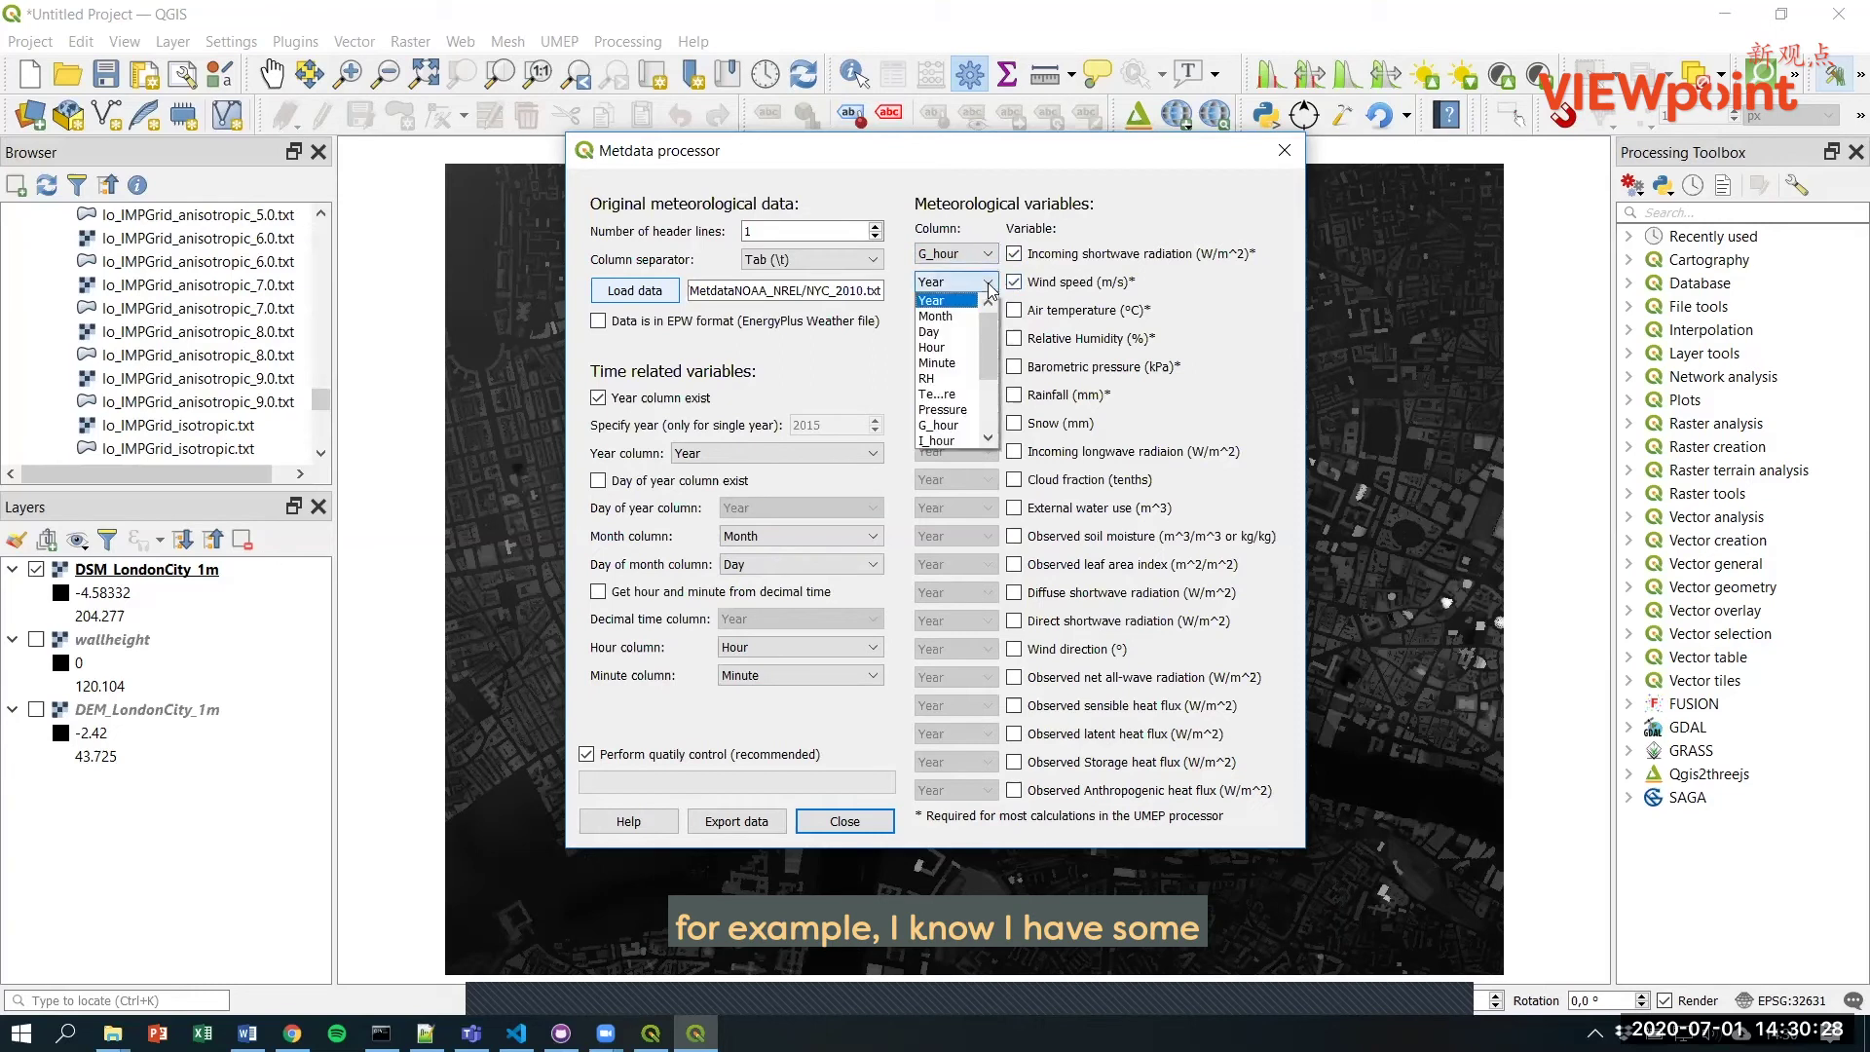
left_click_drag(990, 339, 993, 368)
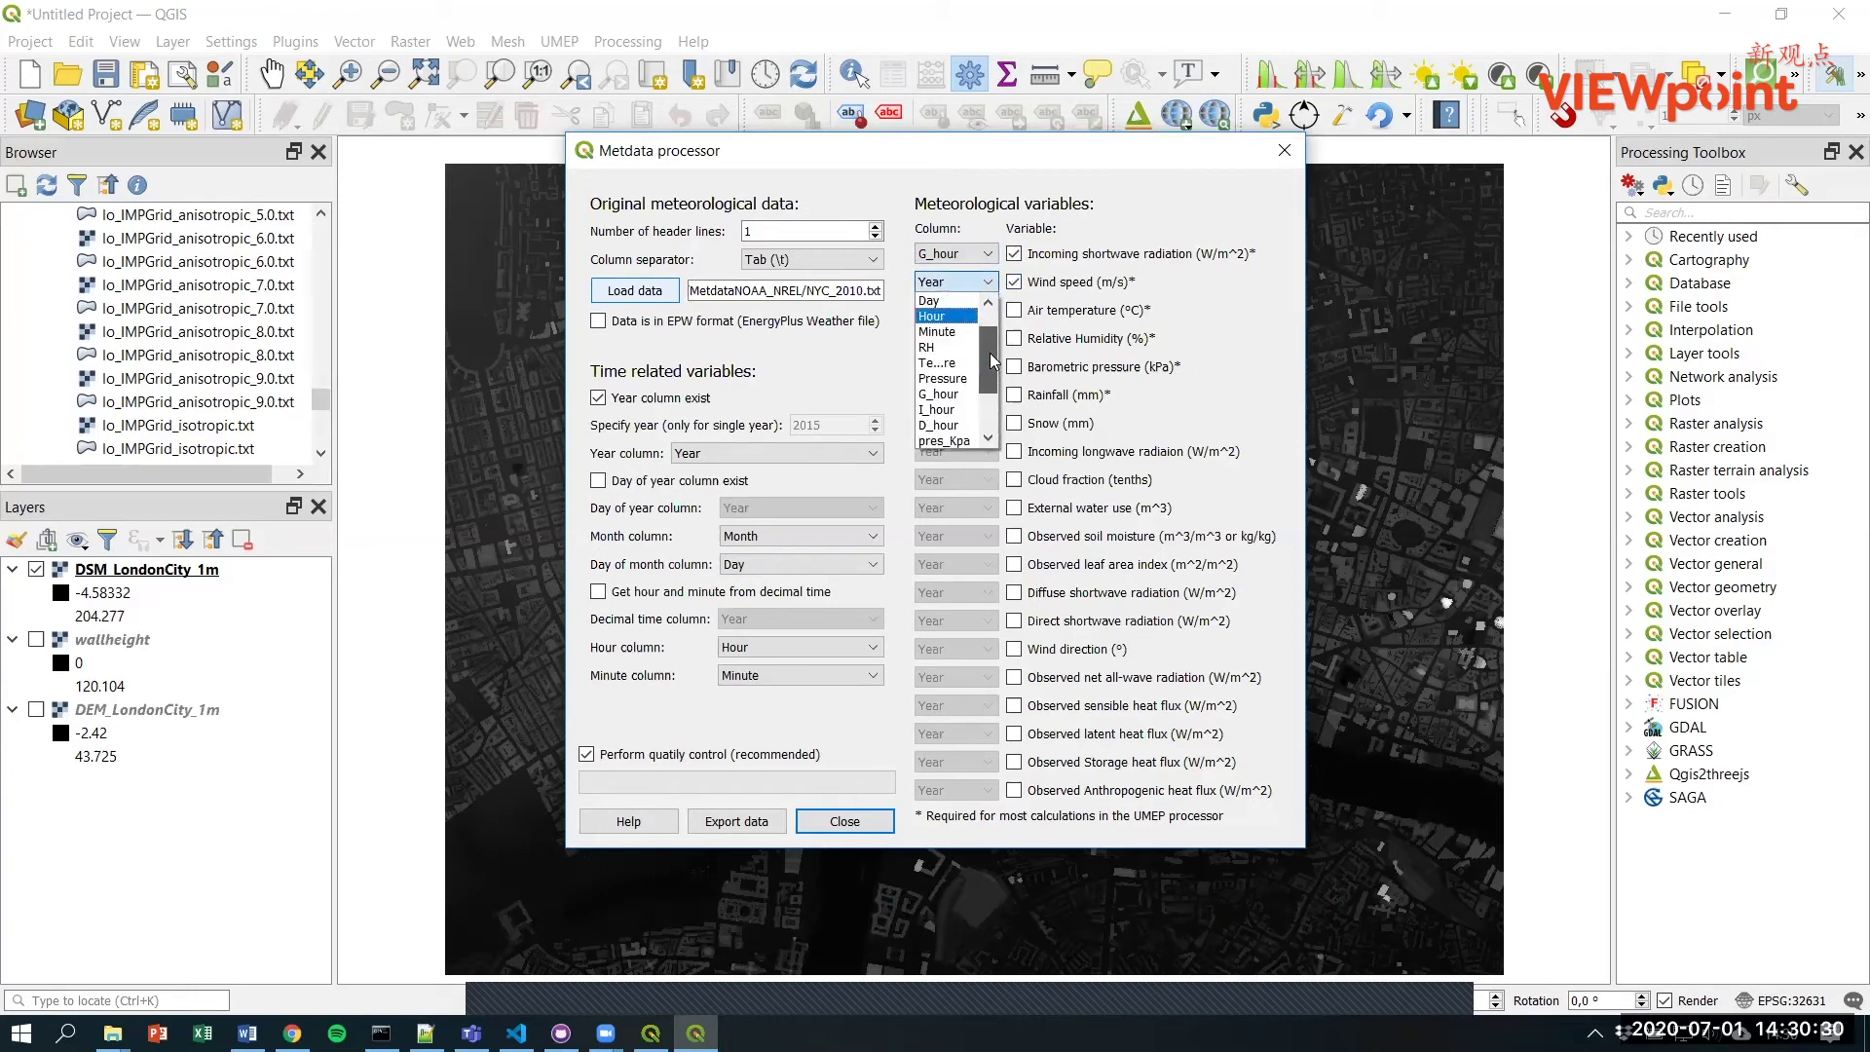
left_click(964, 396)
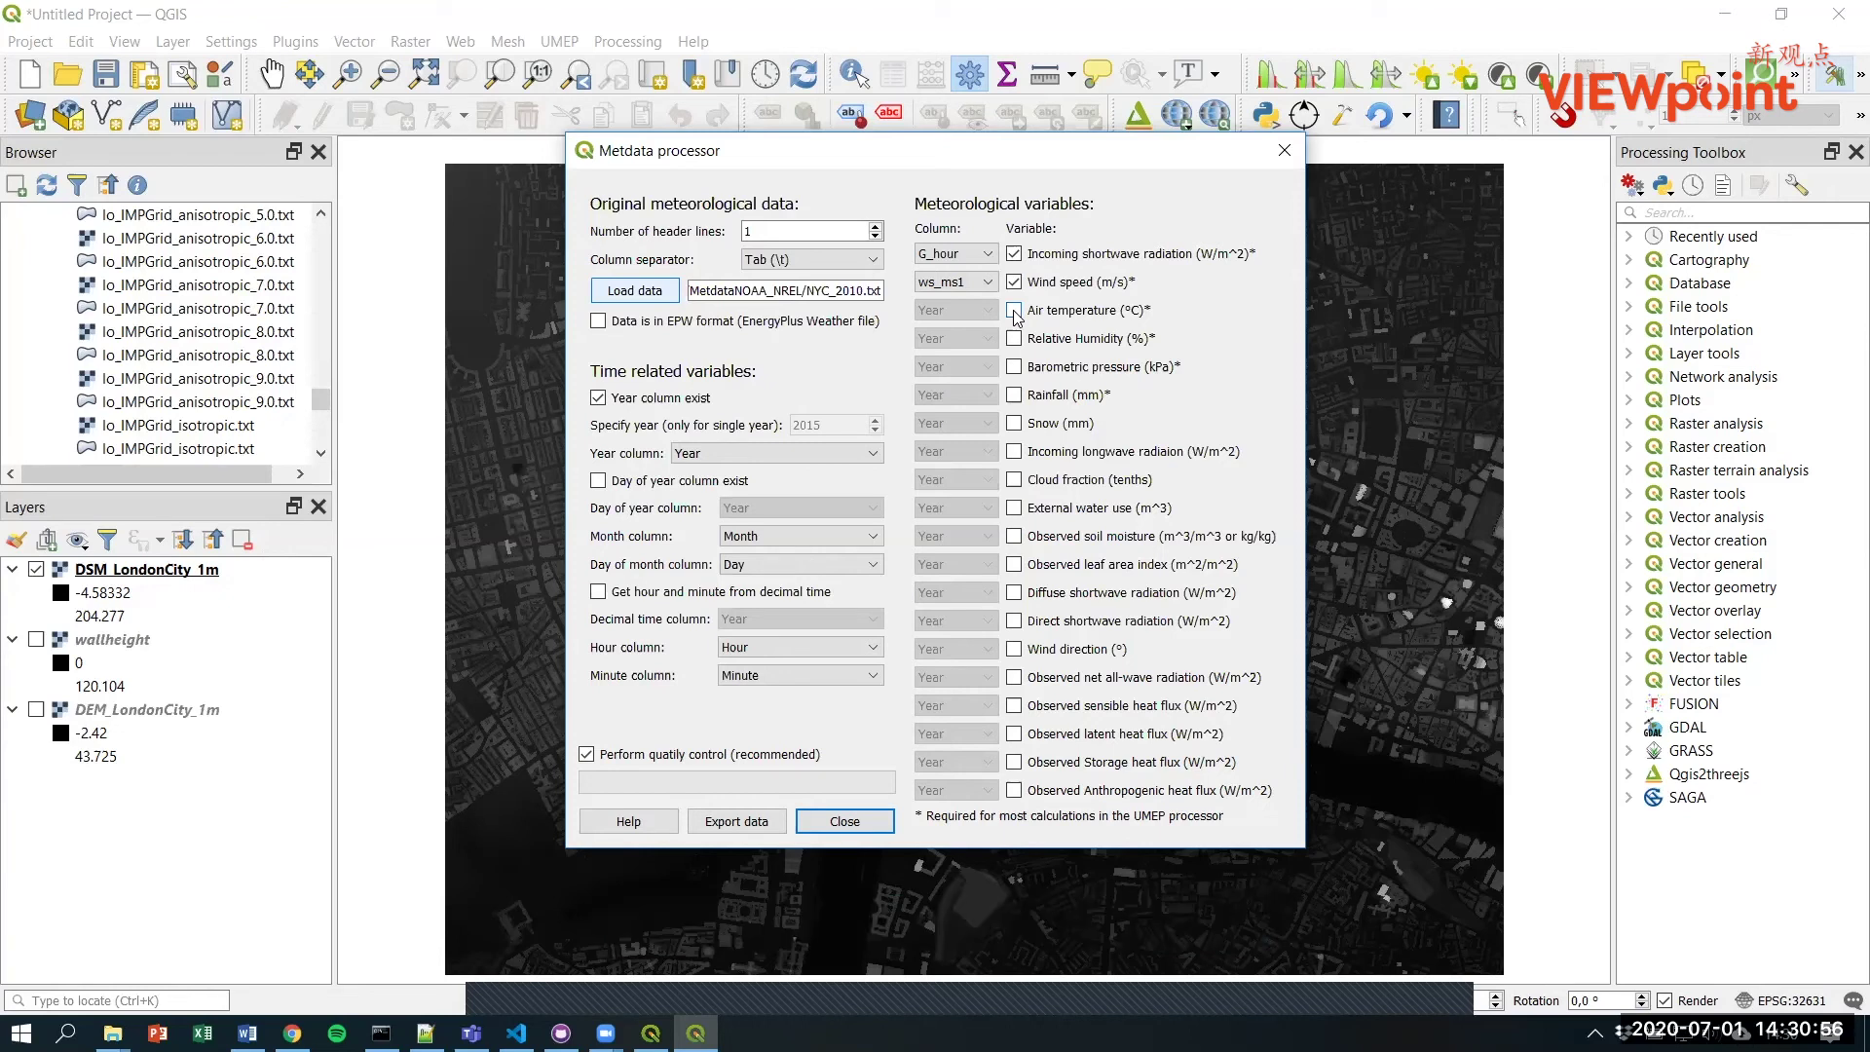
Step: Include air temperature, relative humidity as RH, and barometric pressure as pres_Kpa
left_click(1014, 311)
left_click(989, 310)
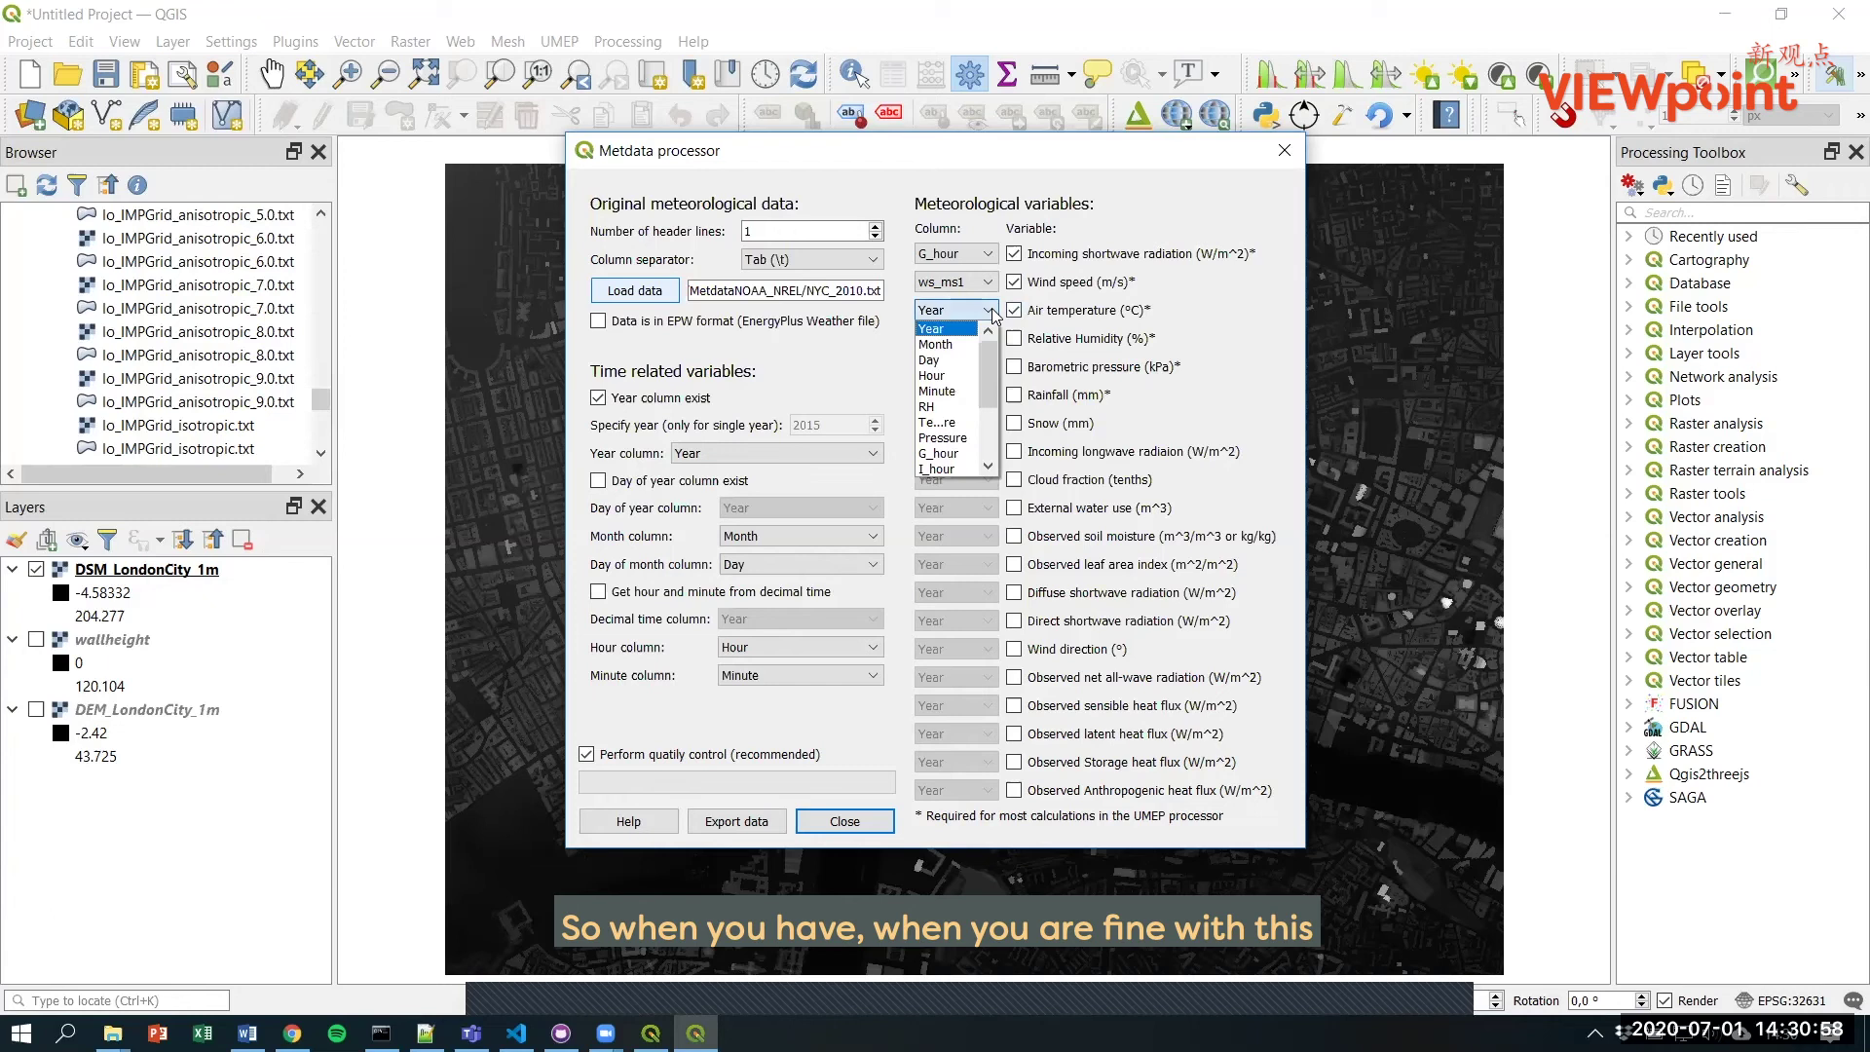
left_click(953, 424)
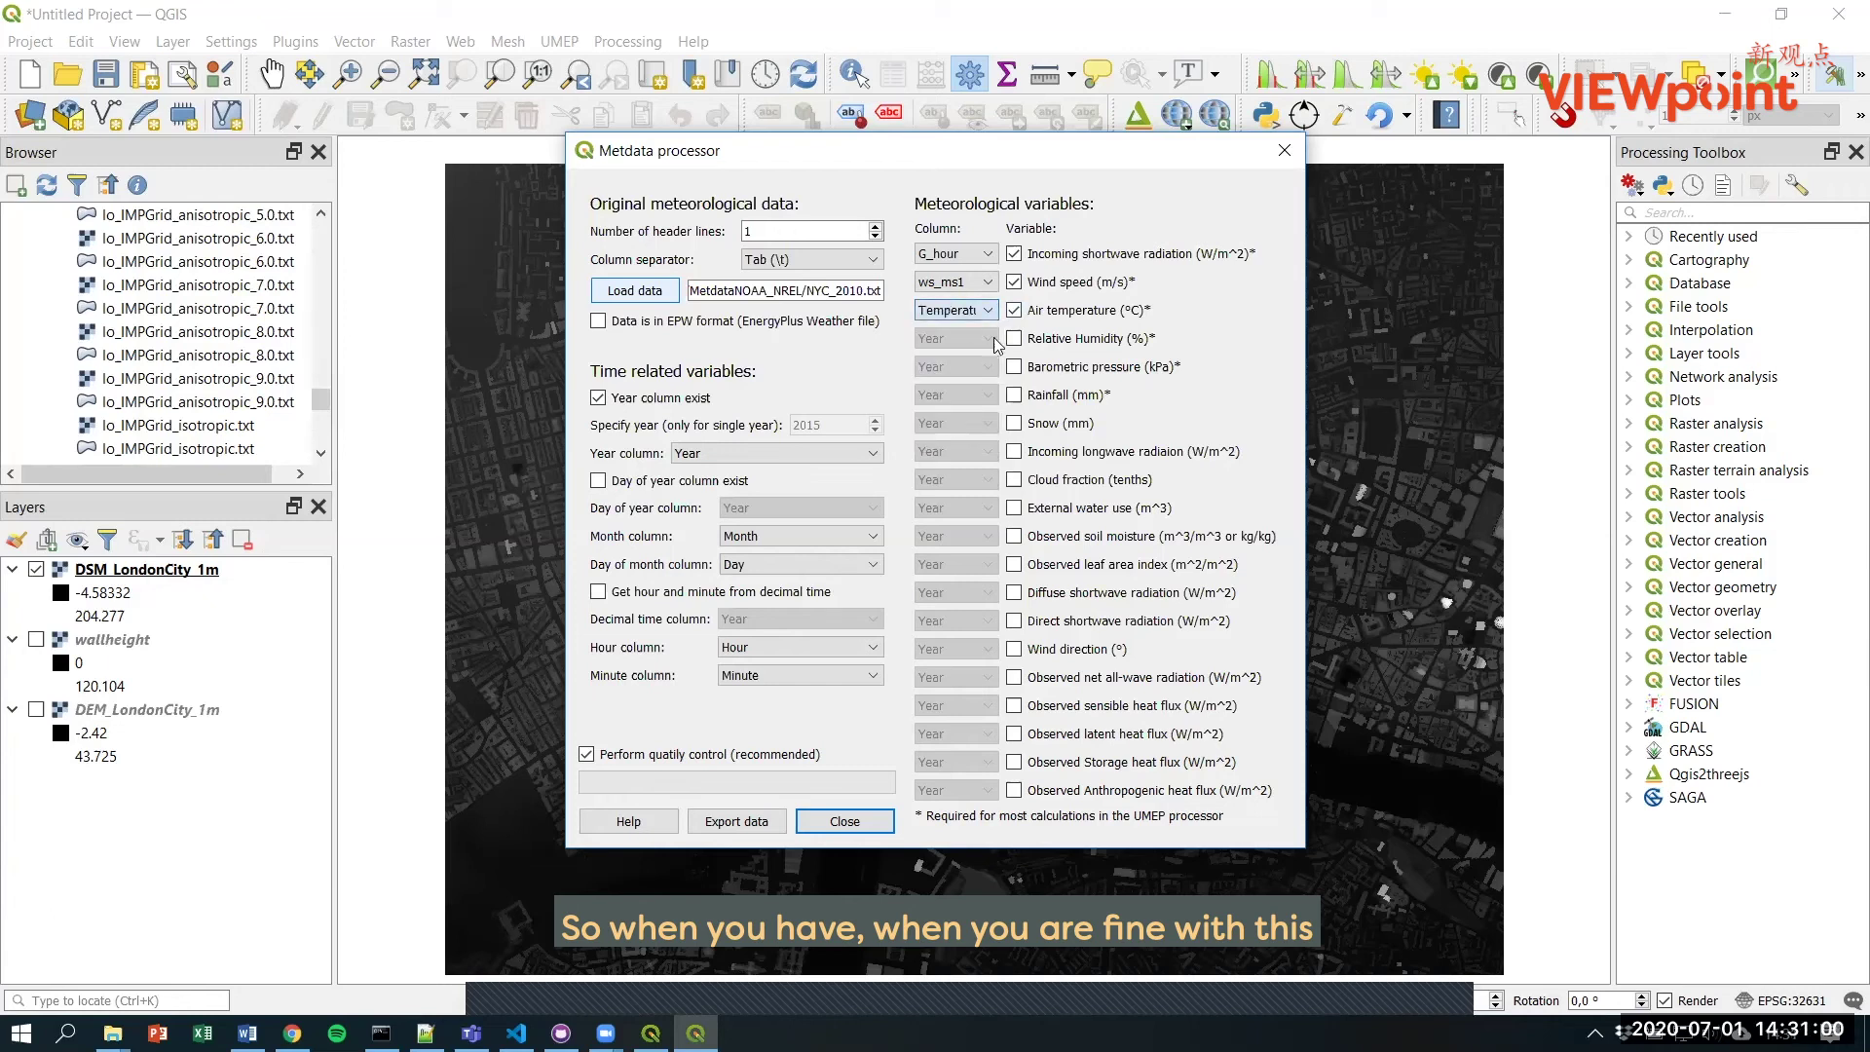
left_click(1015, 337)
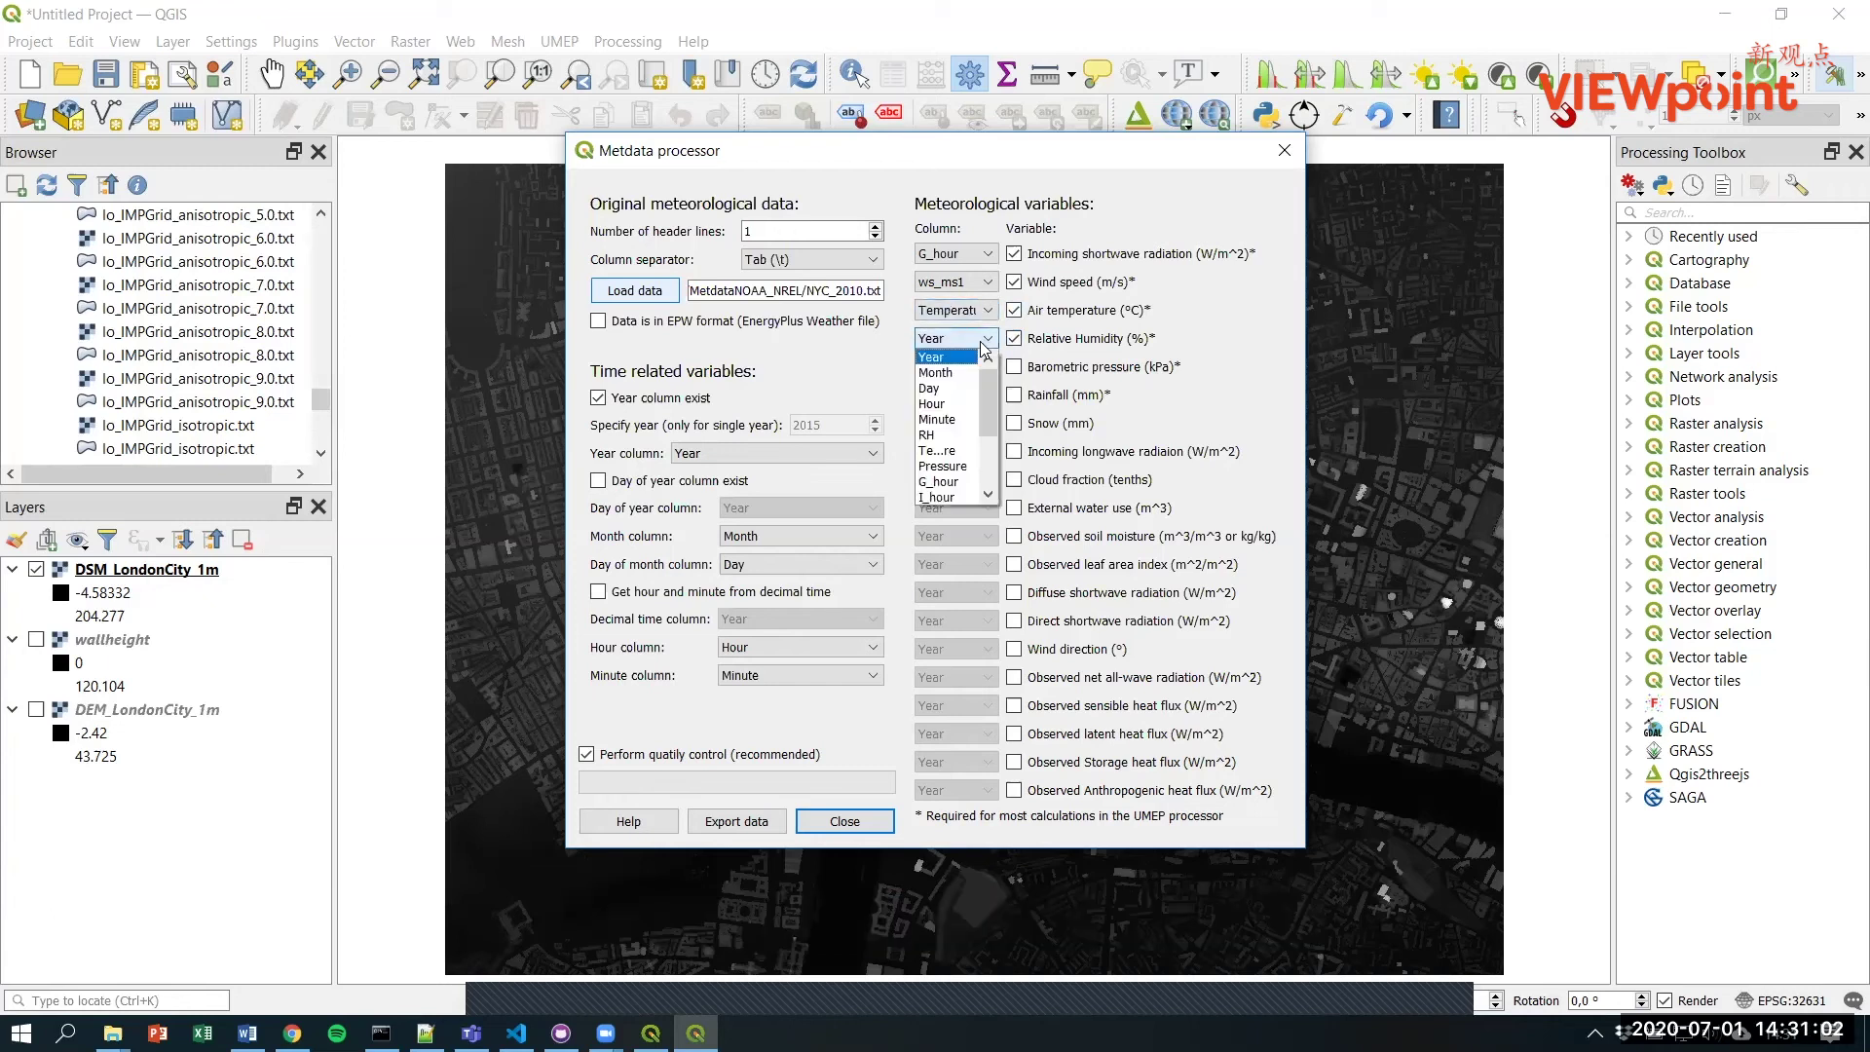
left_click(963, 437)
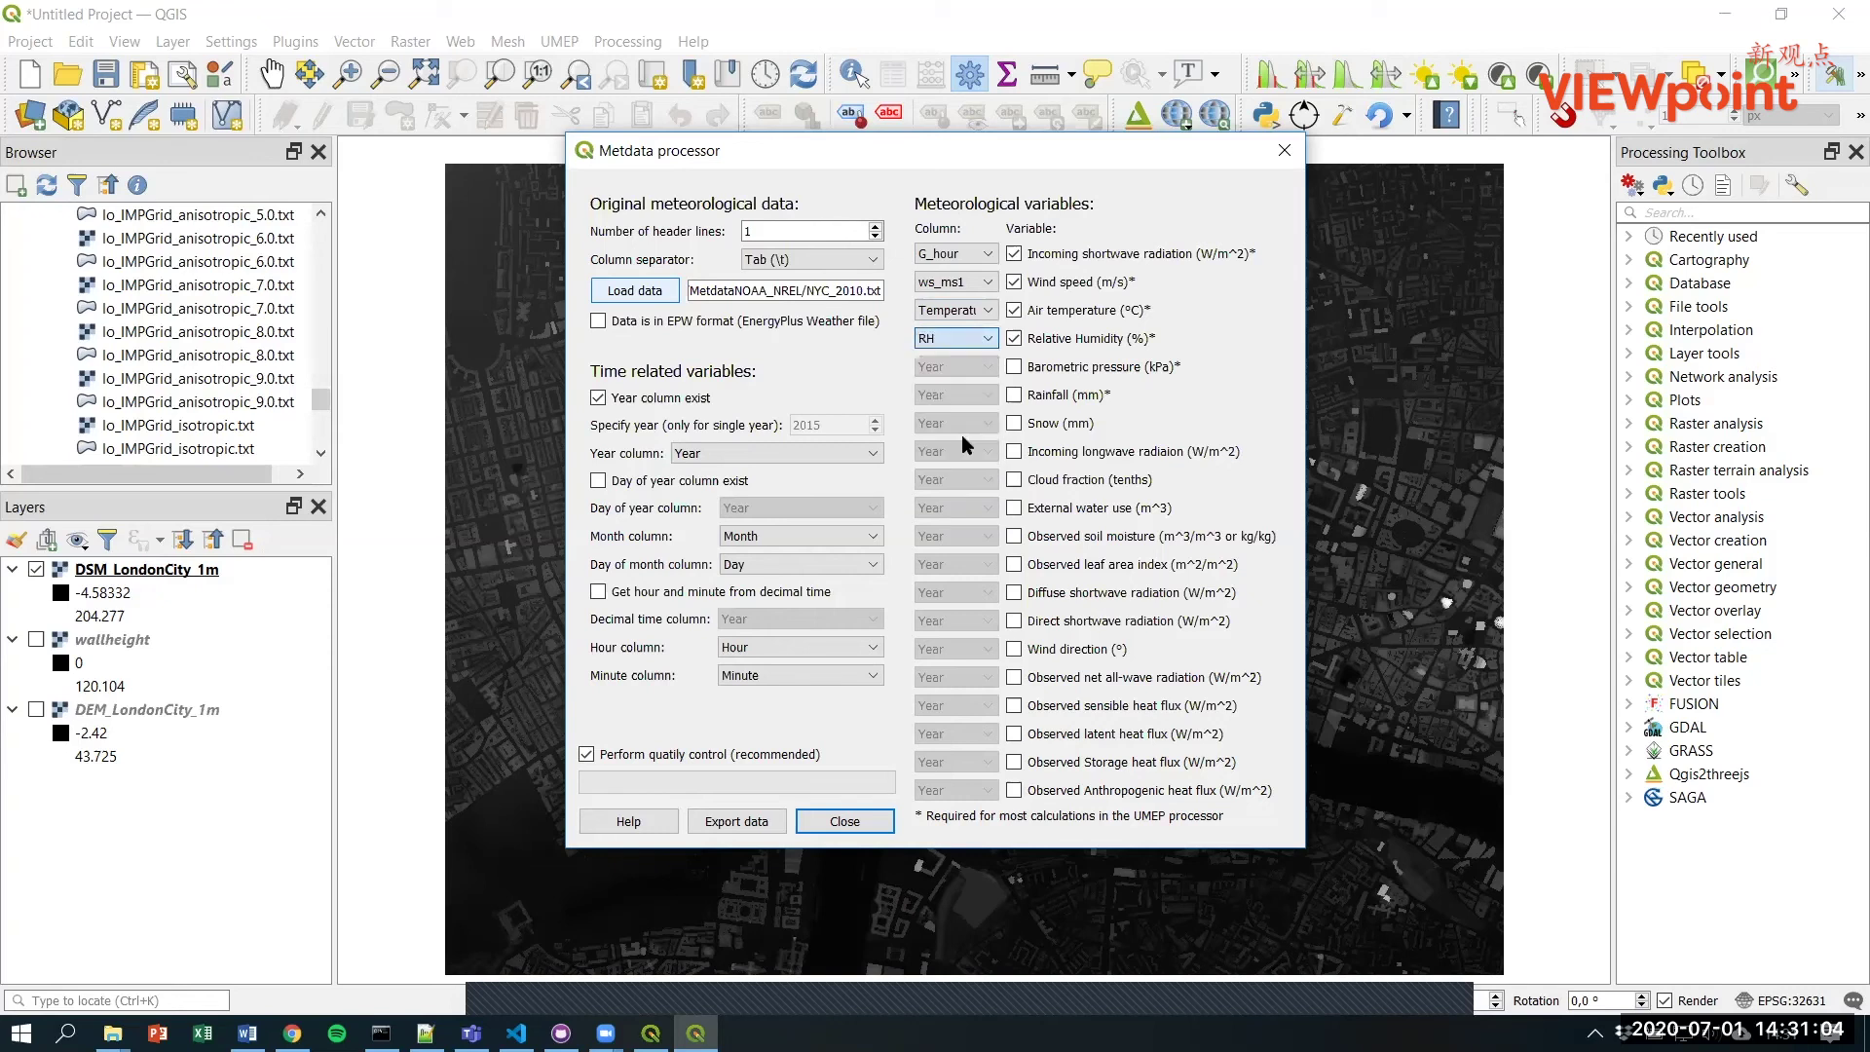
left_click(1014, 367)
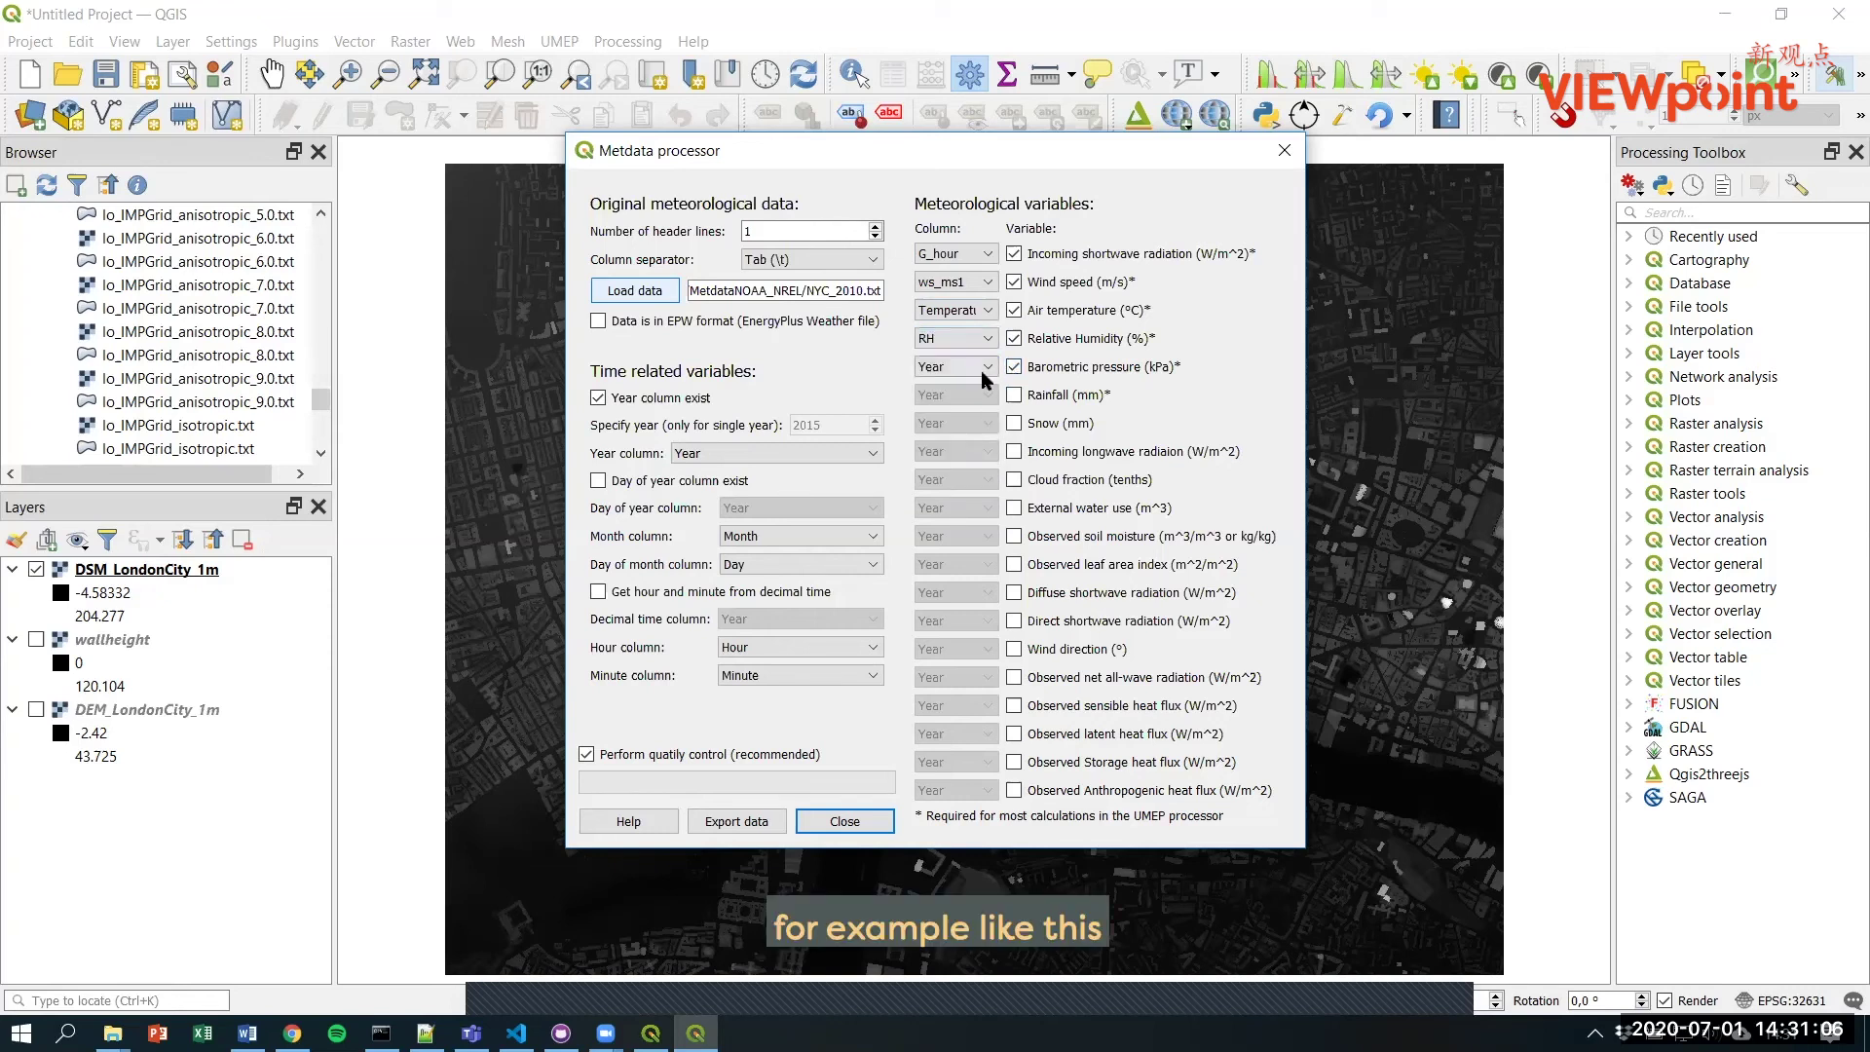
left_click(989, 368)
left_click_drag(991, 459, 991, 498)
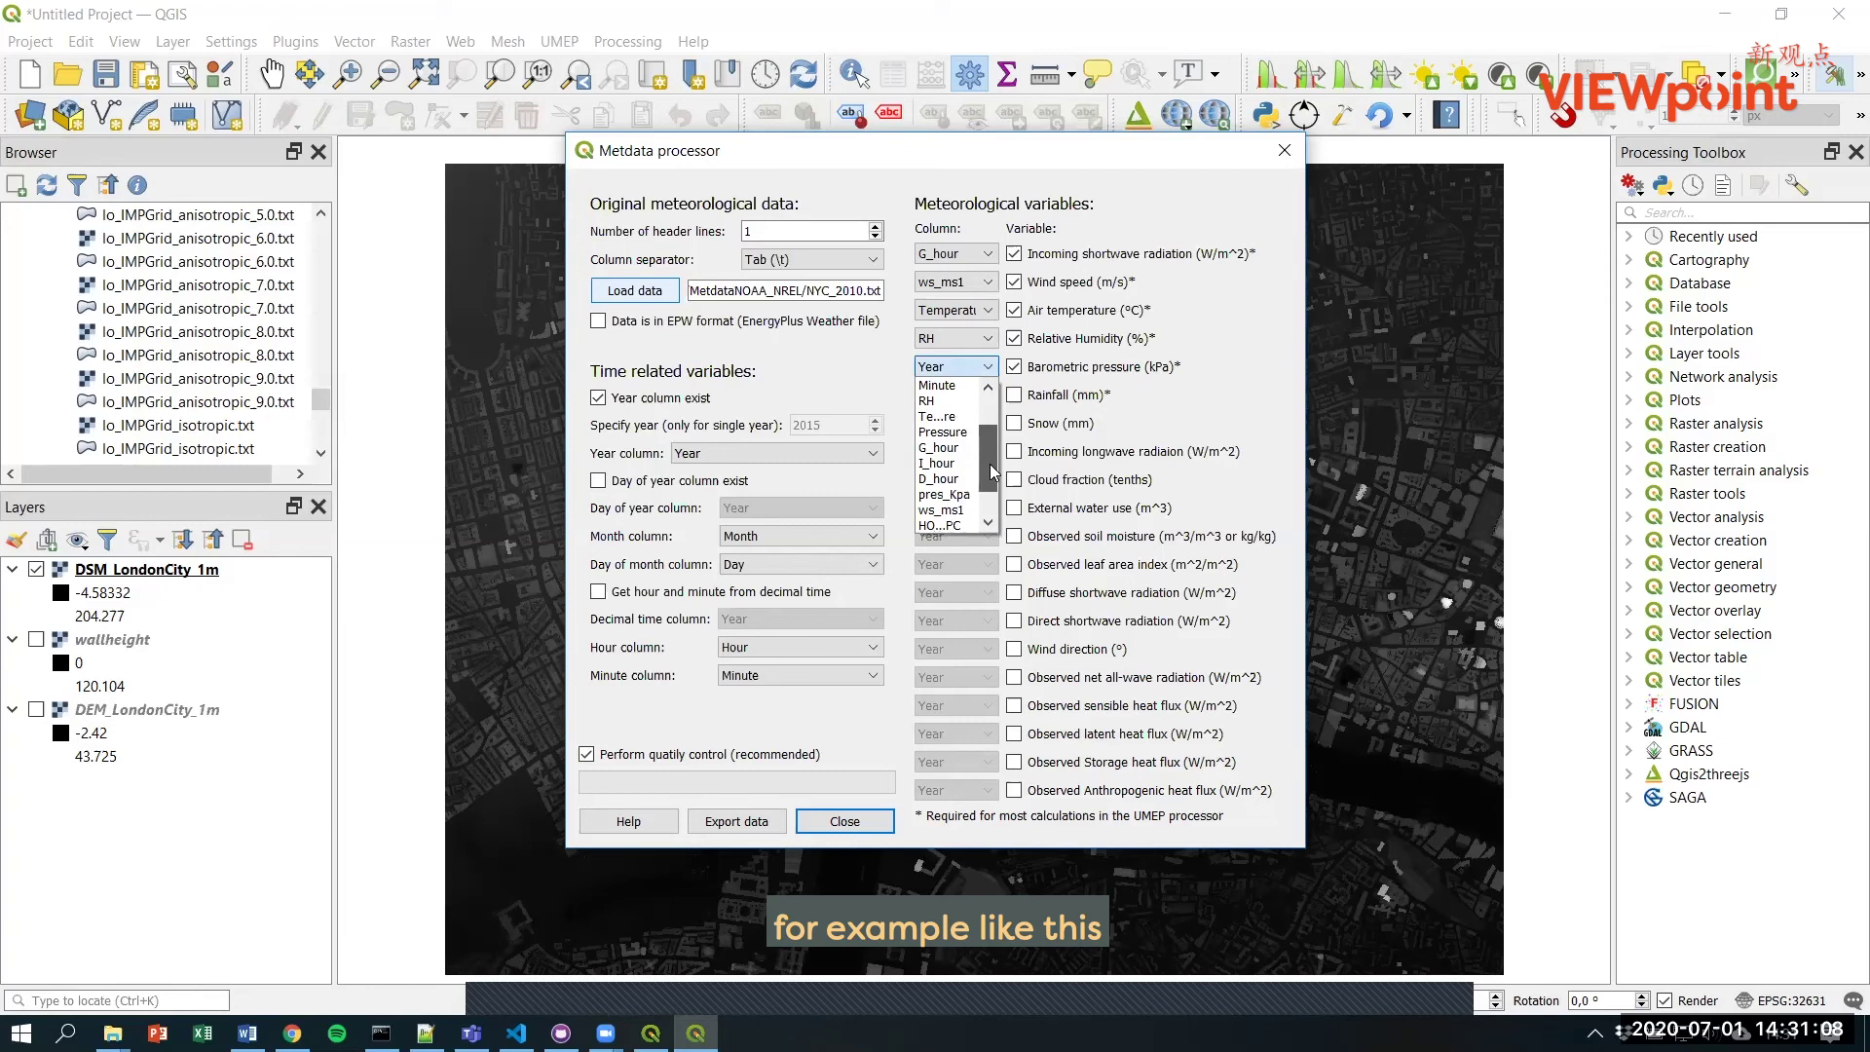
left_click(947, 491)
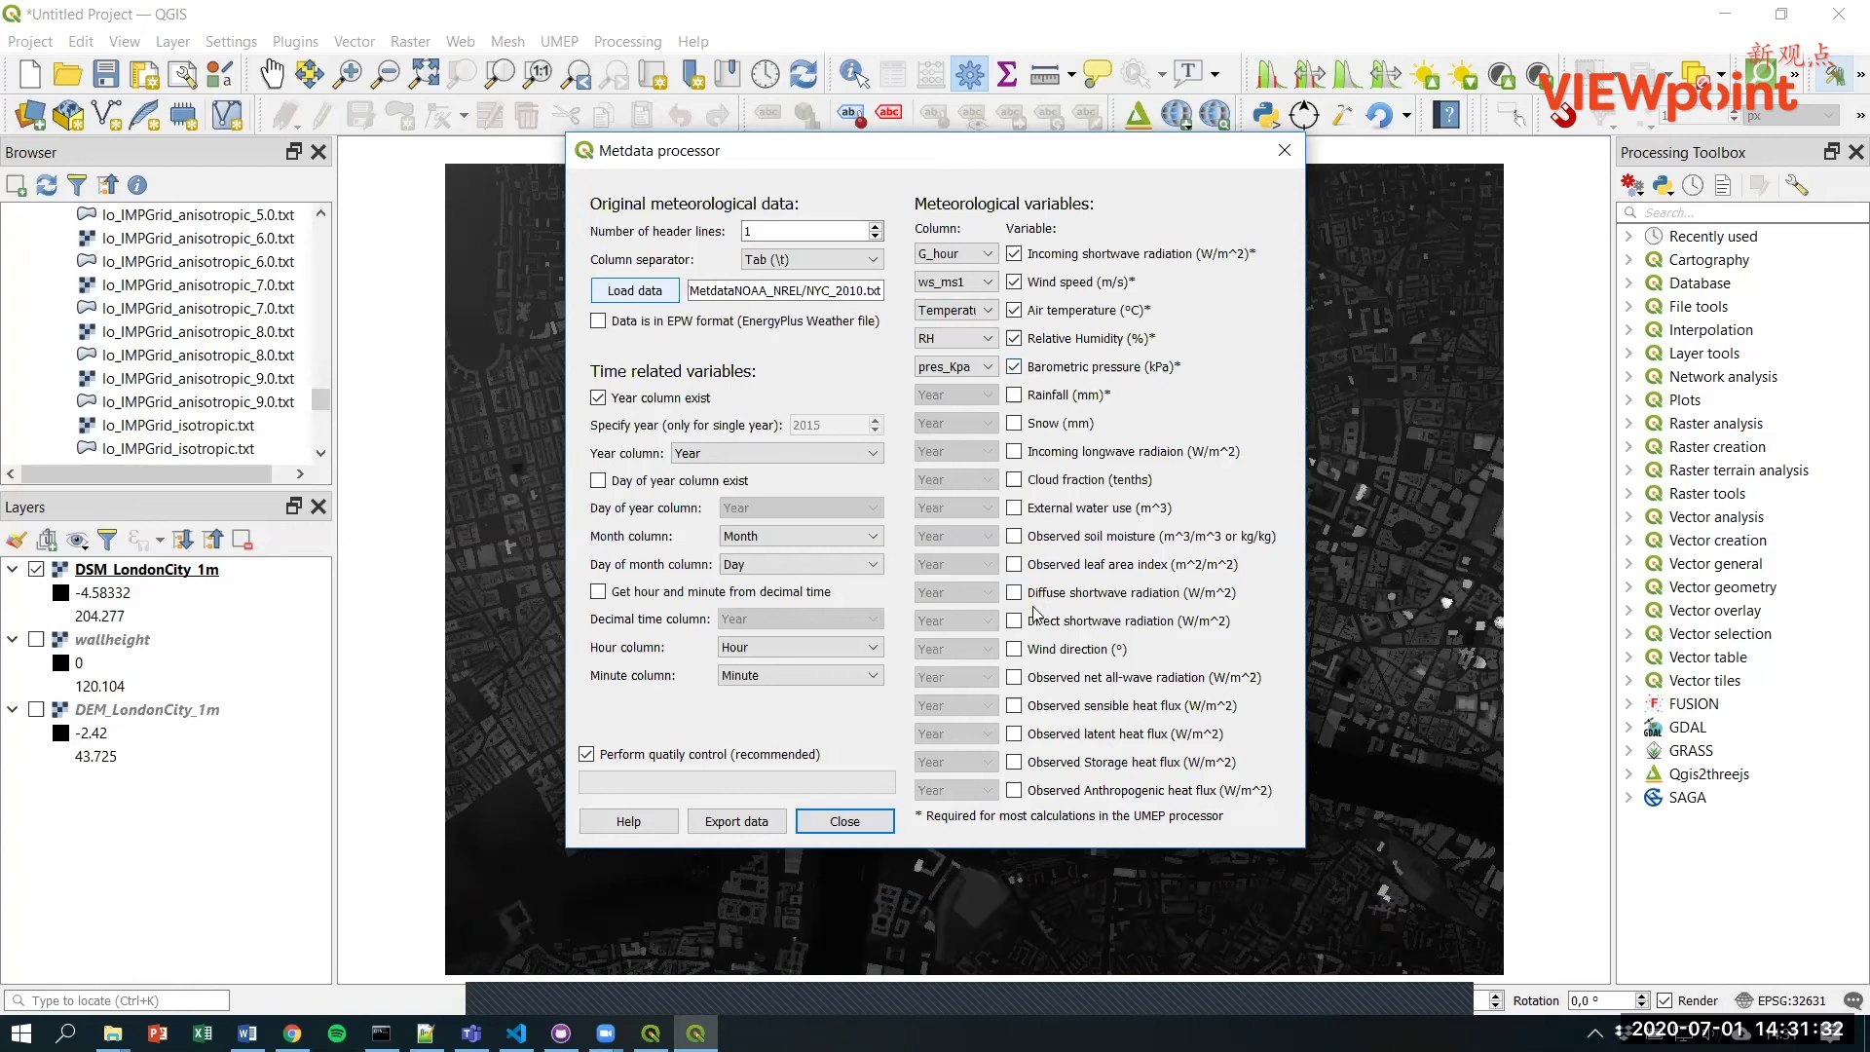
Step: Export the processed NYC data as a UMEP-formatted file using Export data
left_click(737, 822)
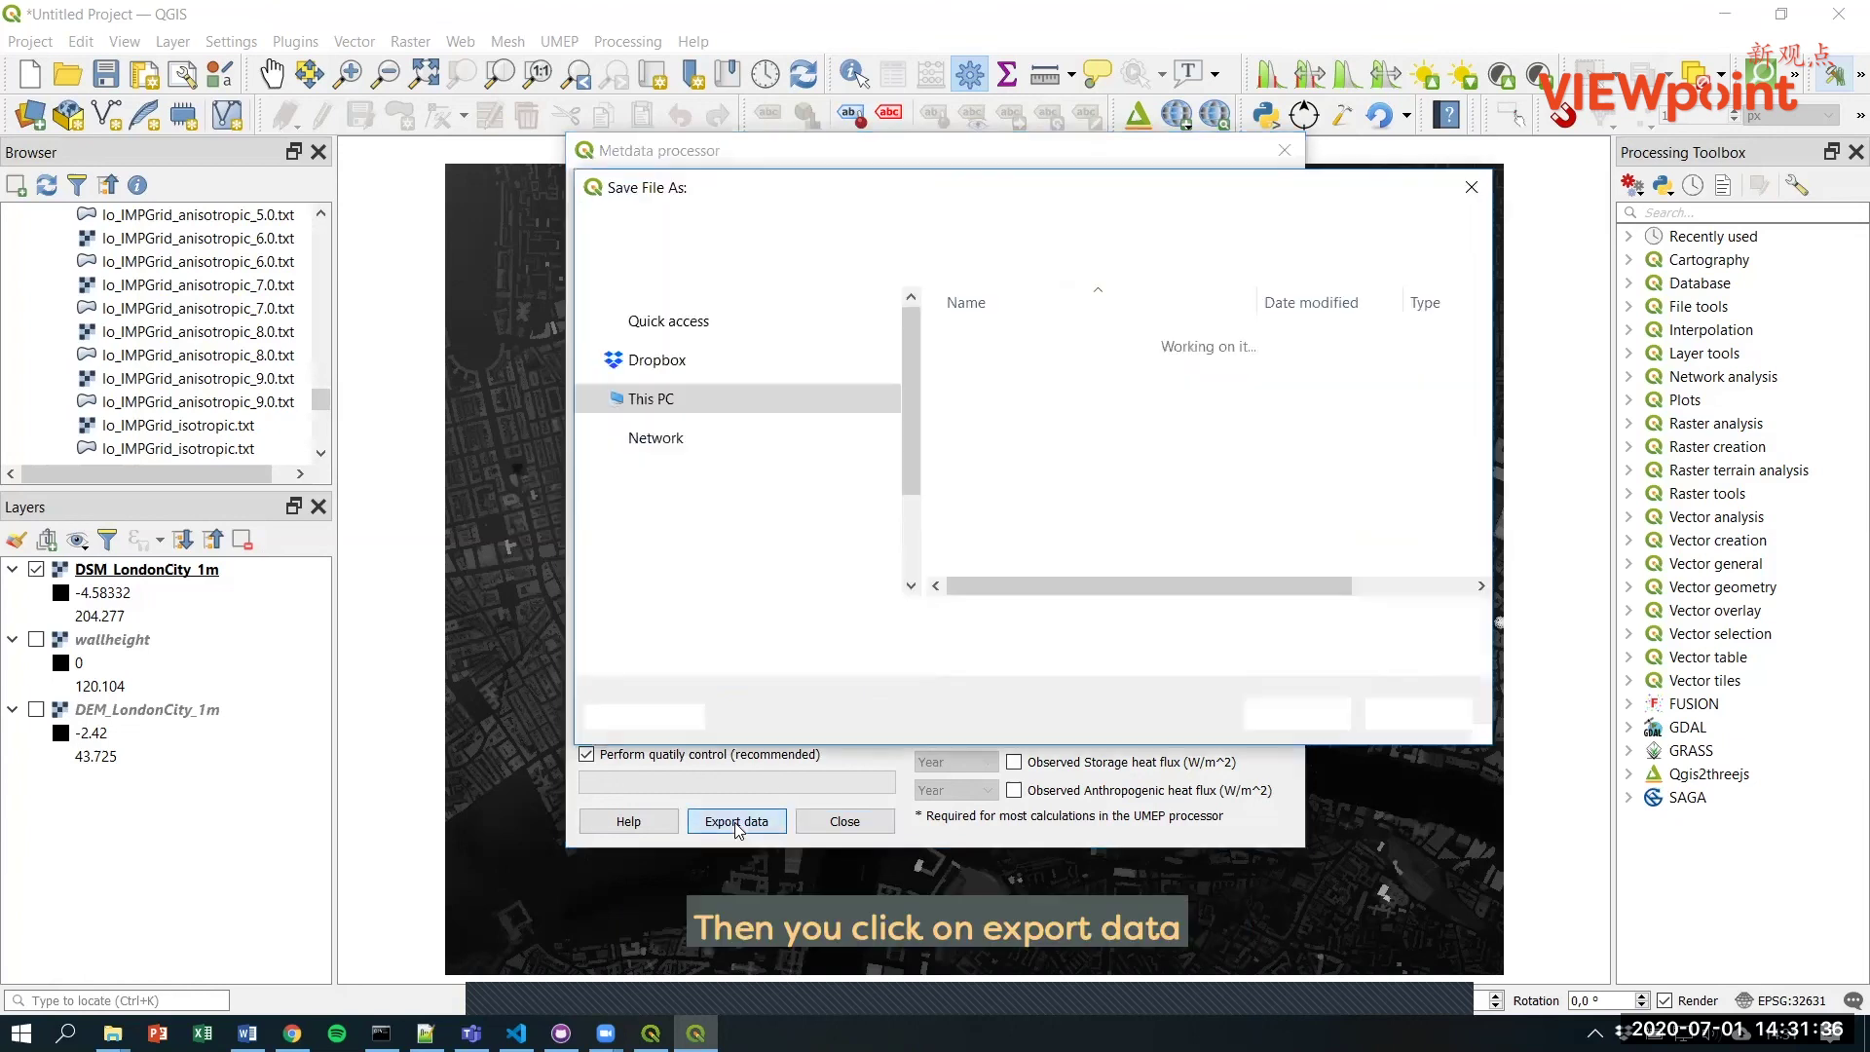